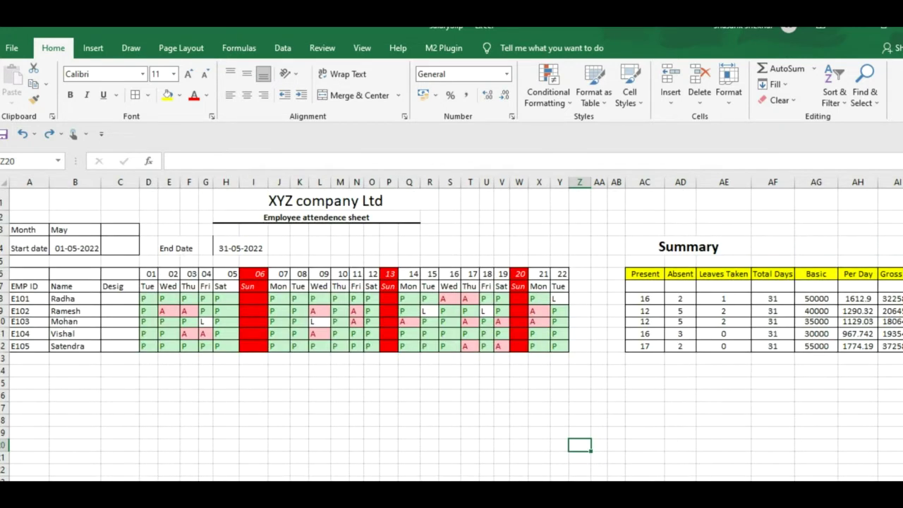
Step: Scroll across the finished attendance sheet and make column AB slightly narrower
scroll(455, 329, "right", 1)
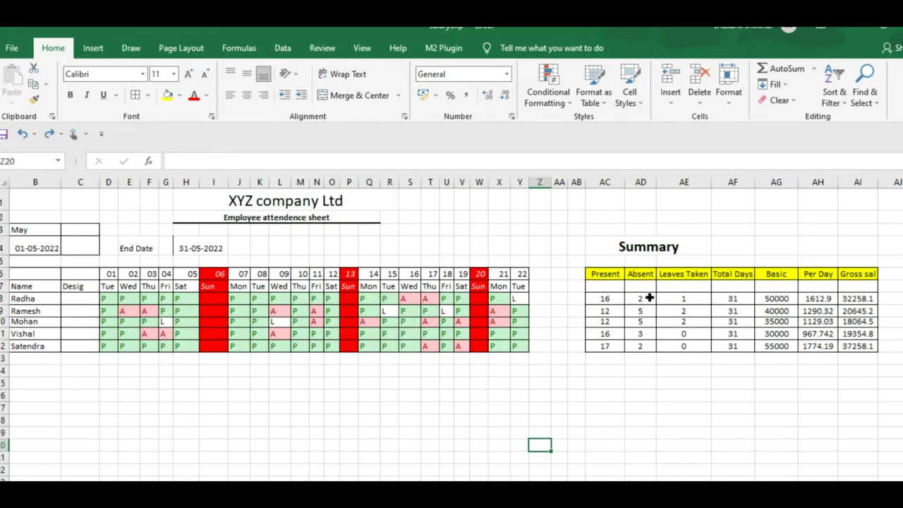
scroll(451, 329, "left", 1)
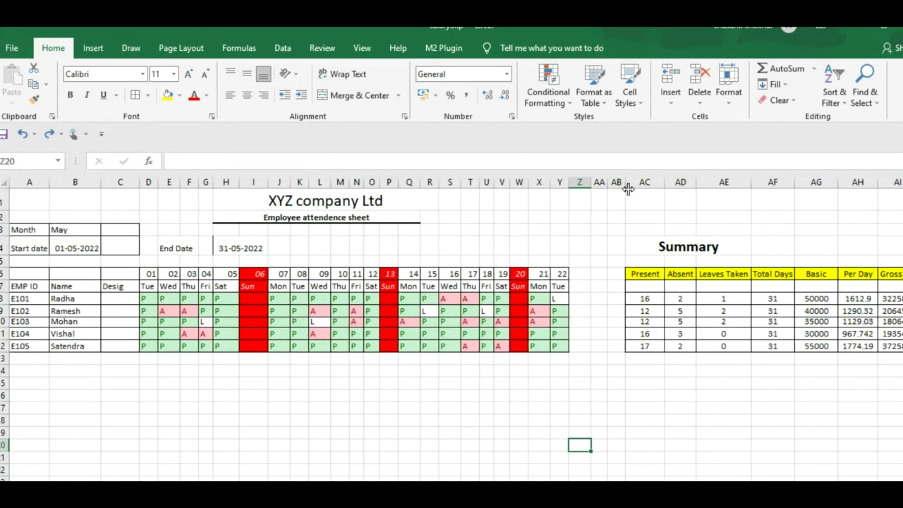
left_click_drag(626, 184, 624, 186)
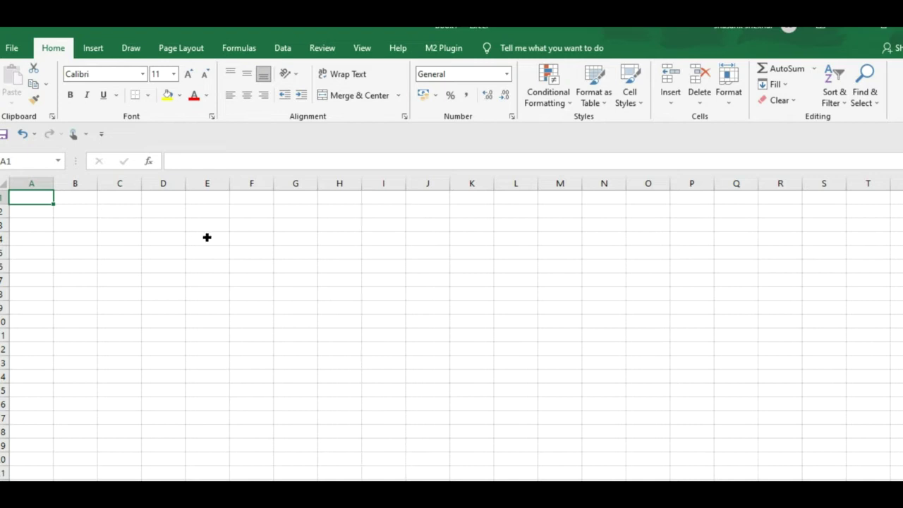
Step: Type the company name 'XYZ Pvd Ltd' into cell E2
left_click(208, 214)
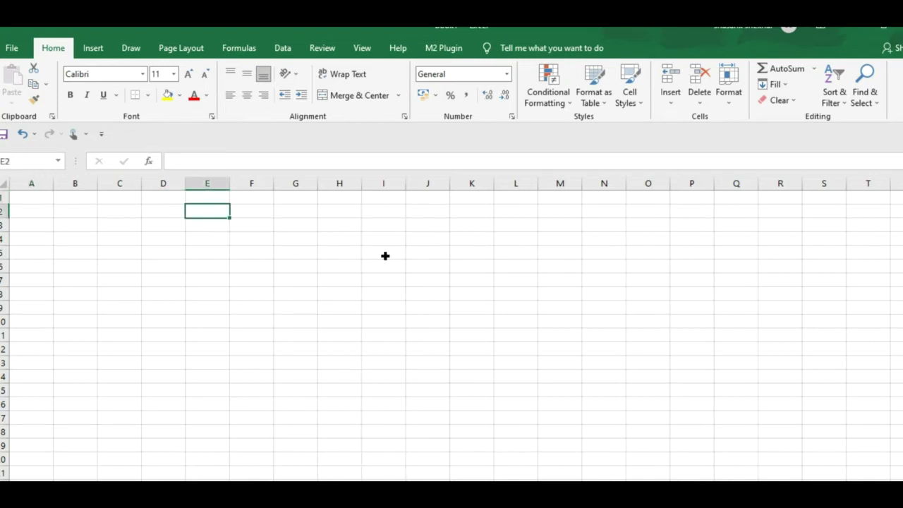
type("XYZ Co")
key("BackSpace")
key("BackSpace")
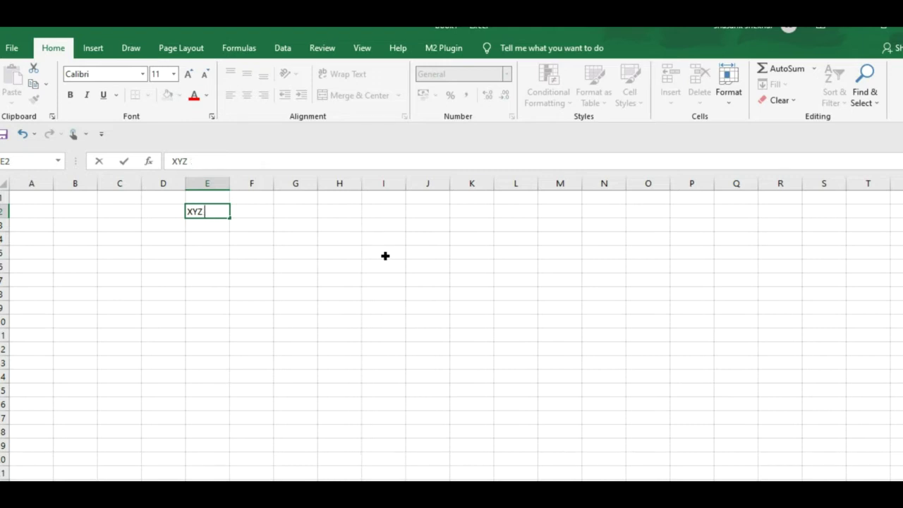
type("Pvd Ltd")
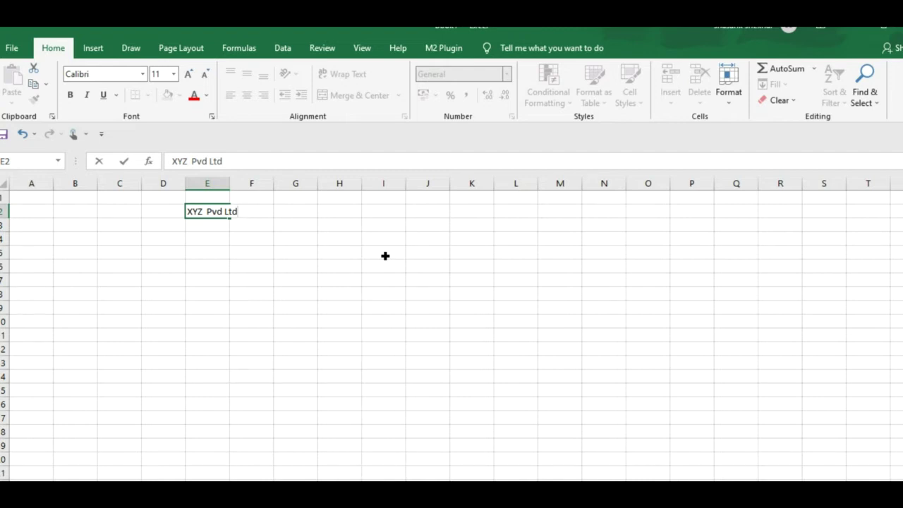
left_click(332, 240)
Step: Correct 'Pvd' to 'Pvt' in the E2 company name using the formula bar
left_click(212, 211)
left_click(205, 162)
key("BackSpace")
type("t")
left_click(236, 275)
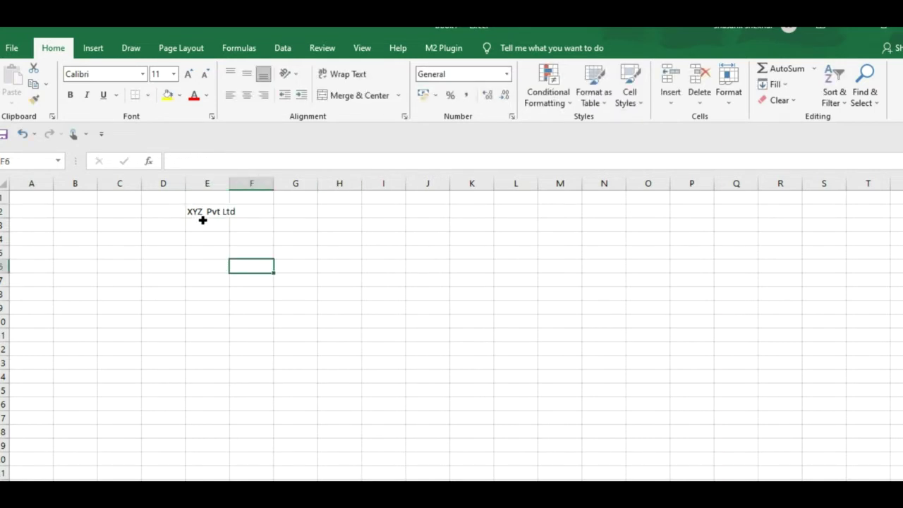
Step: Make the E2:K2 title bold, 22-point, merged and centred
left_click_drag(197, 213, 455, 213)
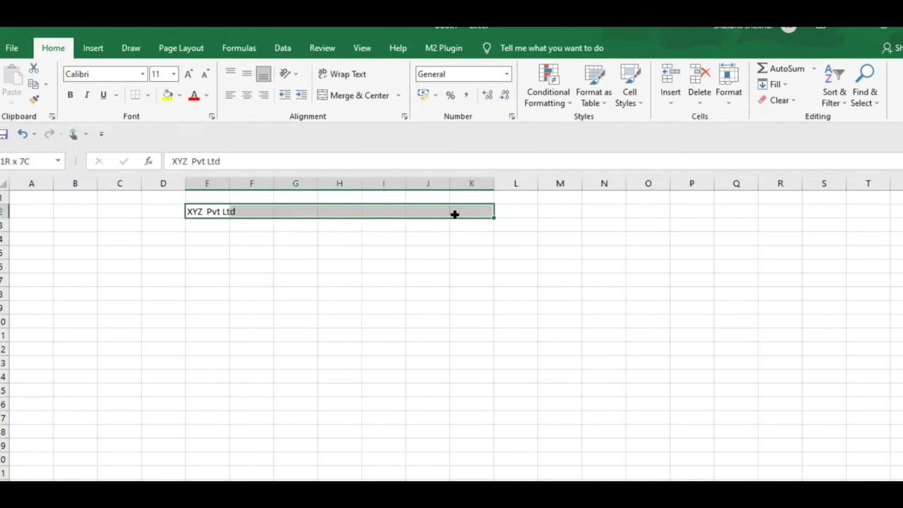
left_click(70, 94)
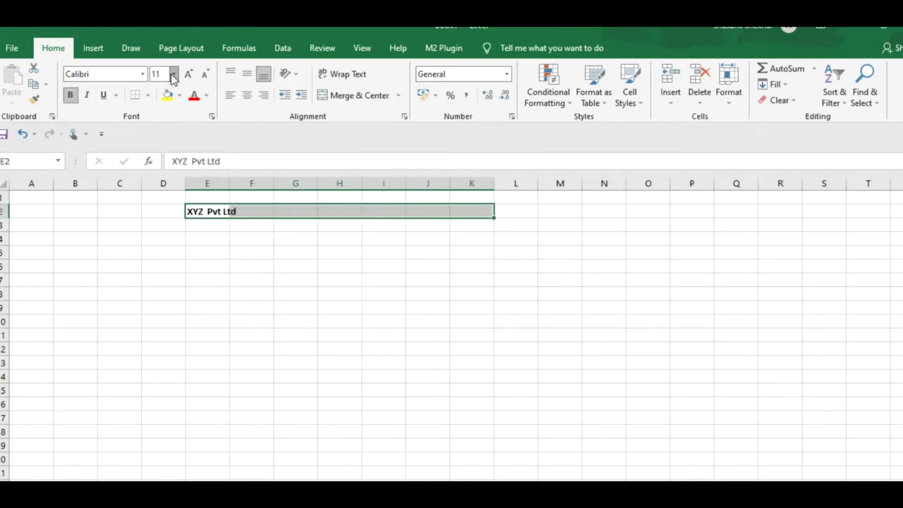
left_click(173, 74)
left_click(163, 206)
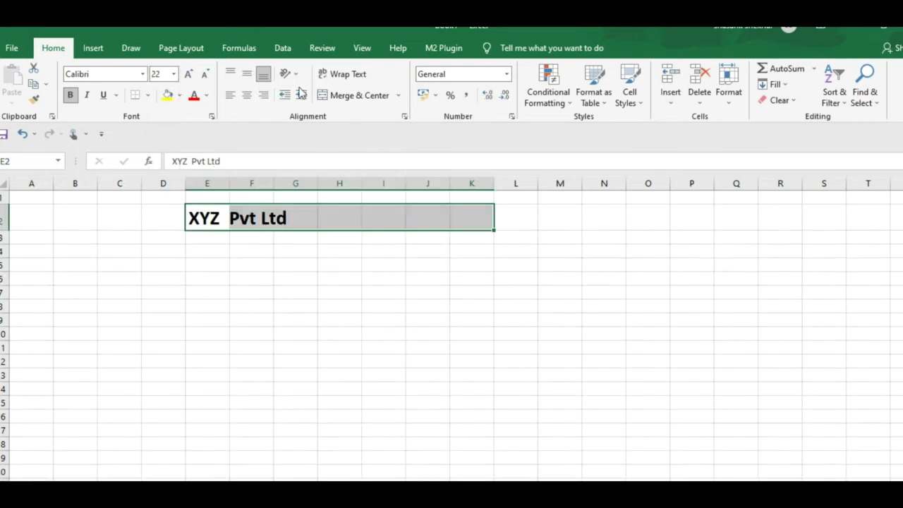
left_click(329, 98)
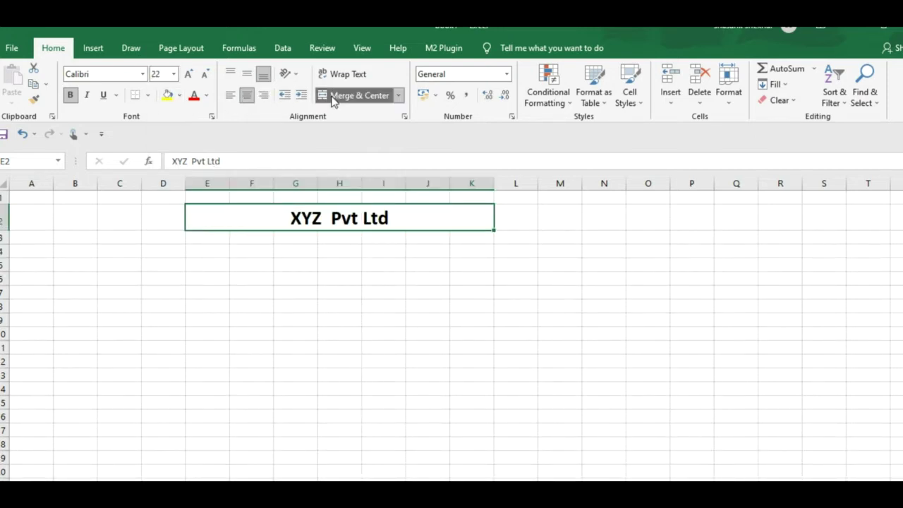
Step: Add a thick bottom border under the title and merge E3:K3 for the subtitle
left_click(145, 96)
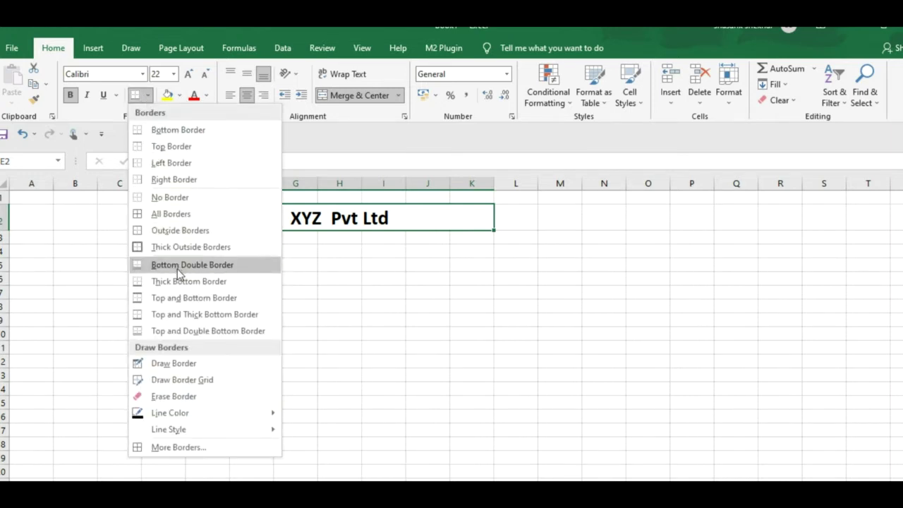
left_click(185, 282)
left_click(293, 284)
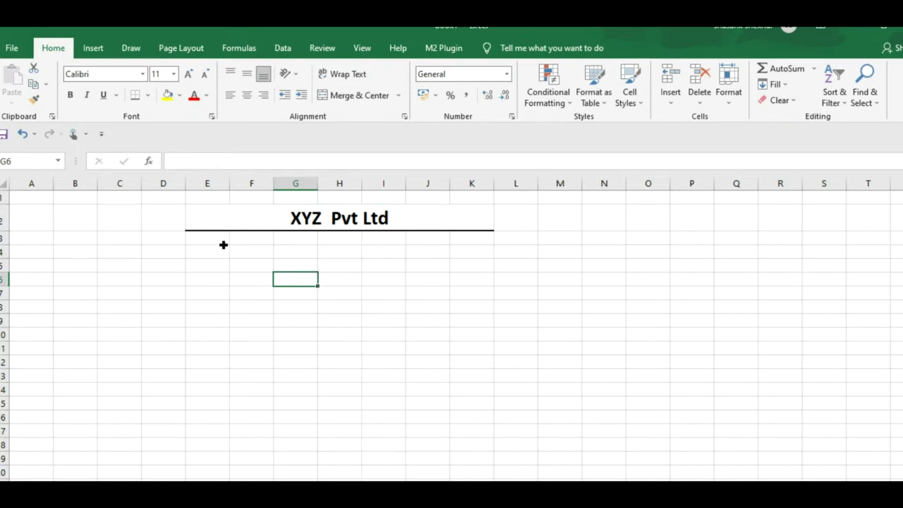
left_click_drag(223, 239, 488, 239)
left_click(335, 99)
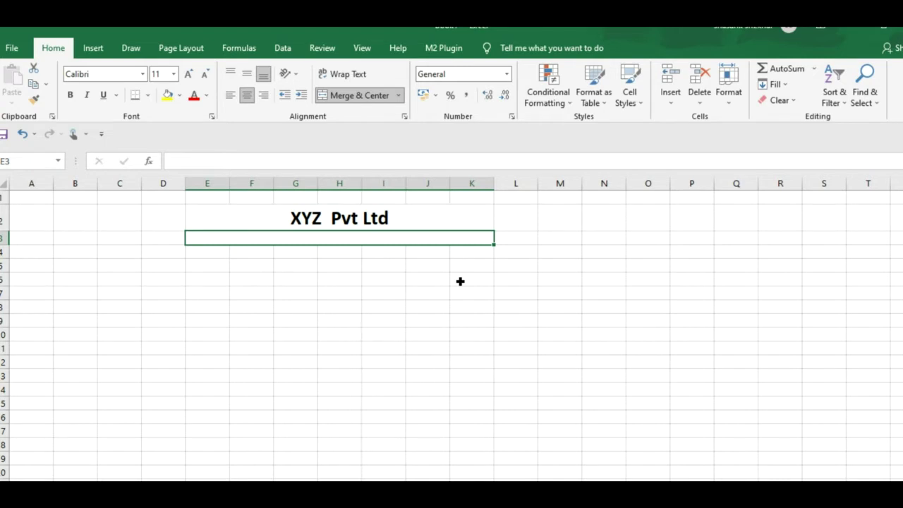
Step: Type 'Employee attendence sheet' in merged E3 and give it a bottom border
type("Employee attendence sheet")
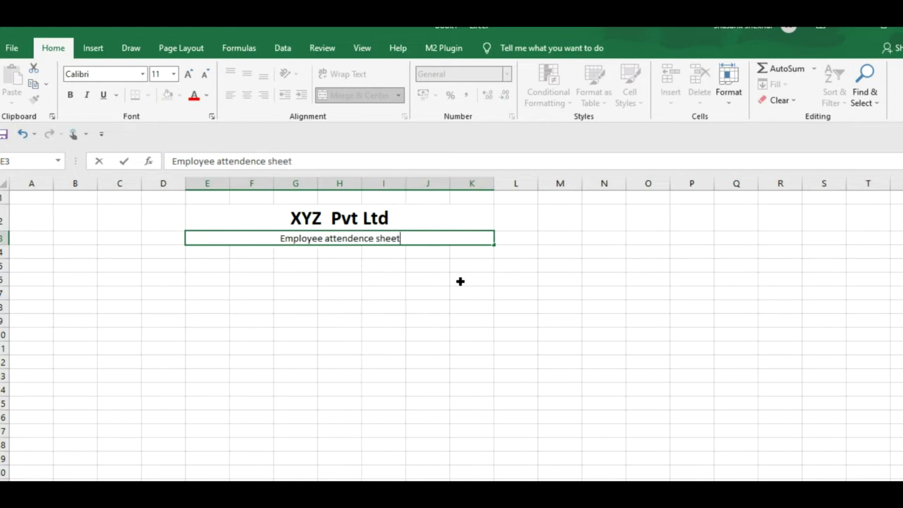
key("Tab")
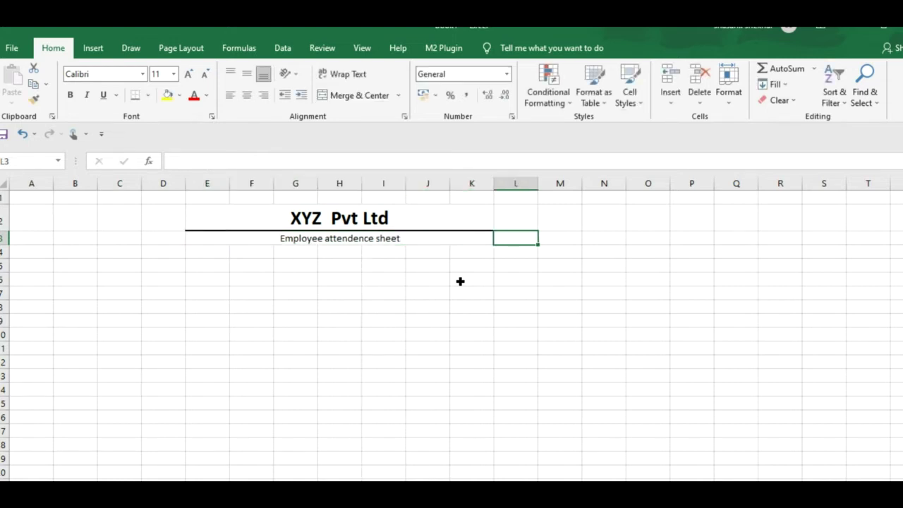
key("Left")
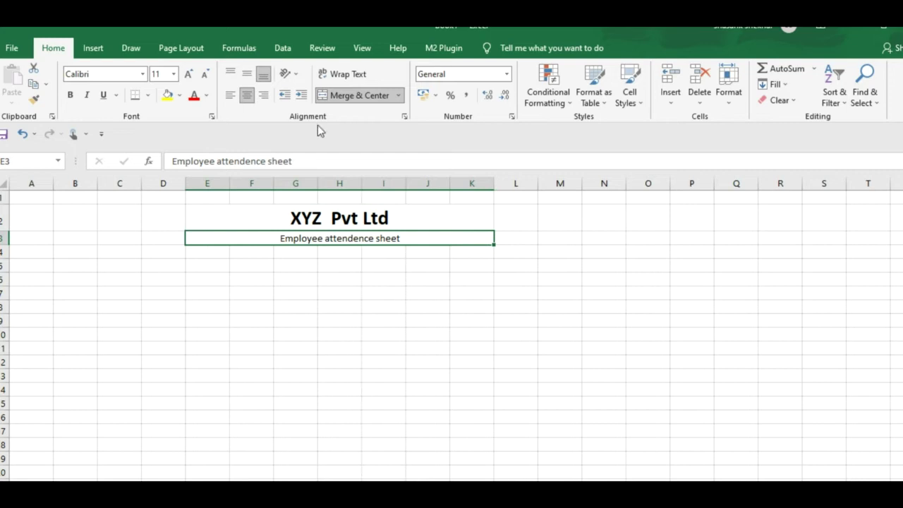
left_click(148, 95)
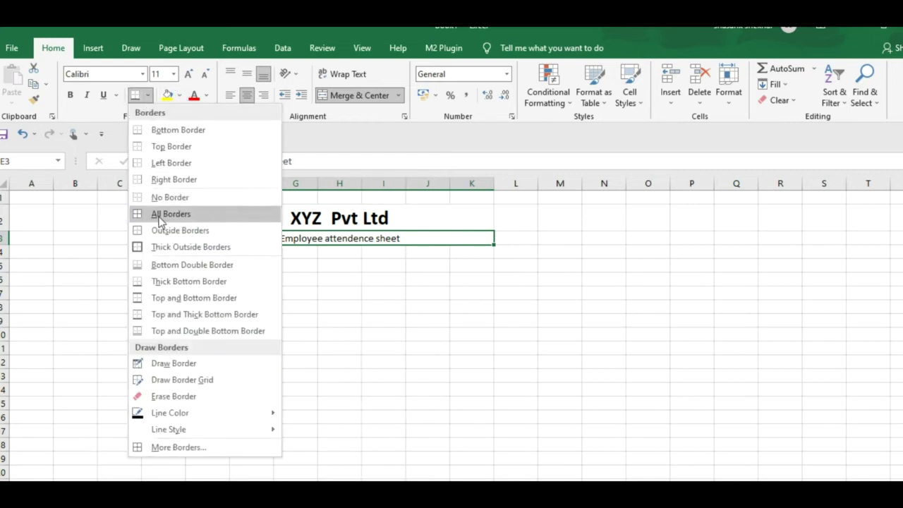
left_click(167, 134)
left_click(312, 294)
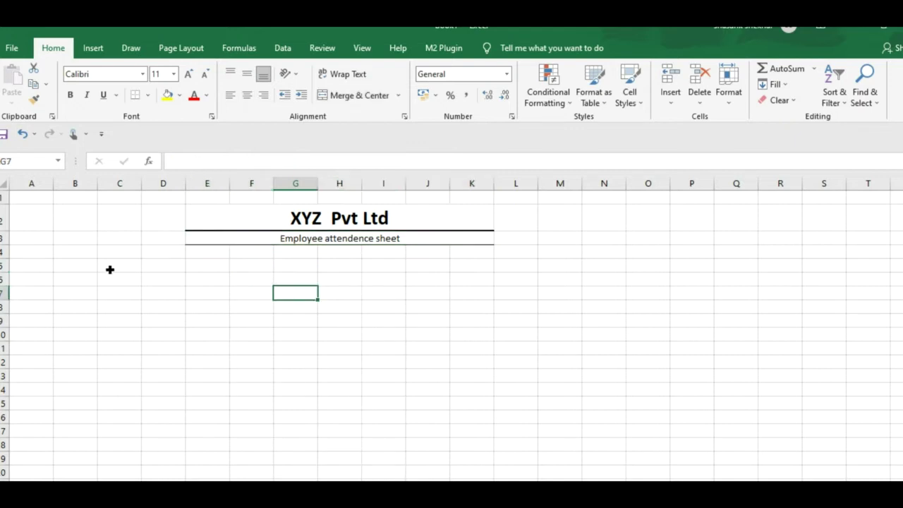
left_click(50, 254)
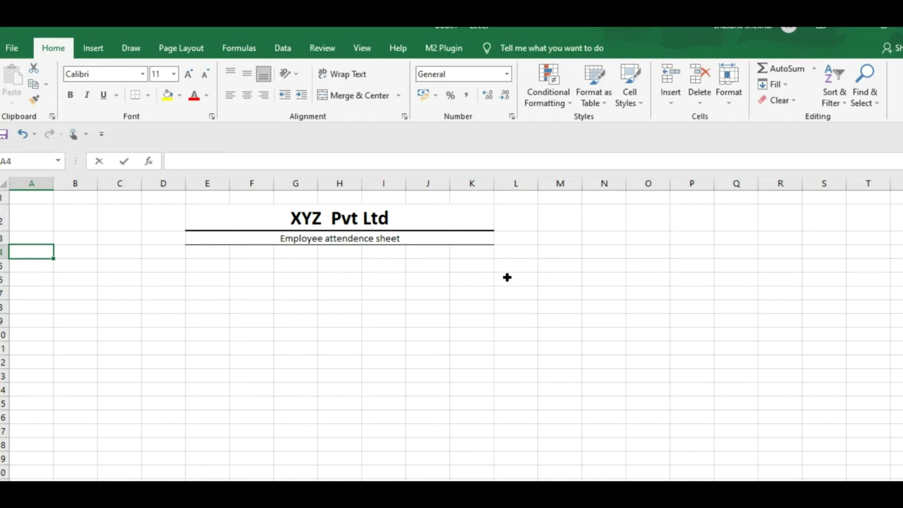
Step: Enter the labels 'Month' in A4 and 'Start Date' in A5
type("Month")
key("Return")
type("Start Date")
key("Tab")
key("Tab")
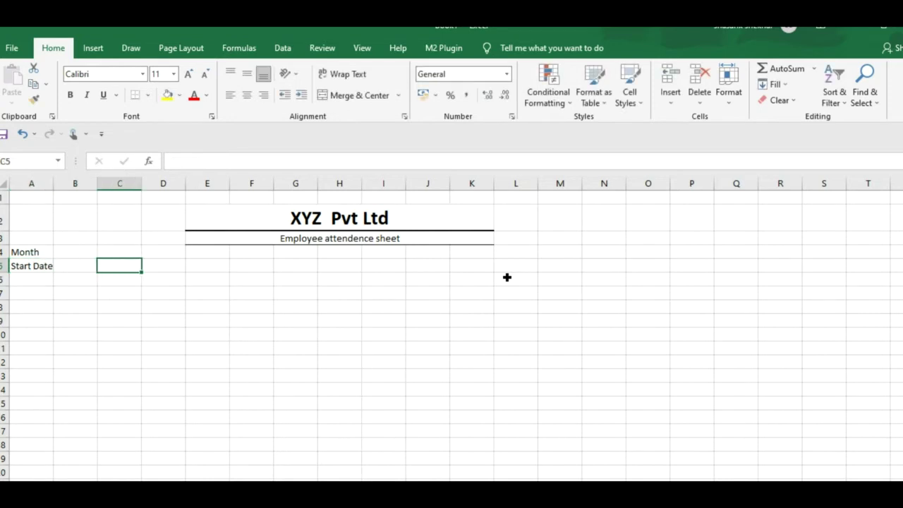
Step: Add the 'End Date' label, cutting and pasting it into cell D5
type("End Date")
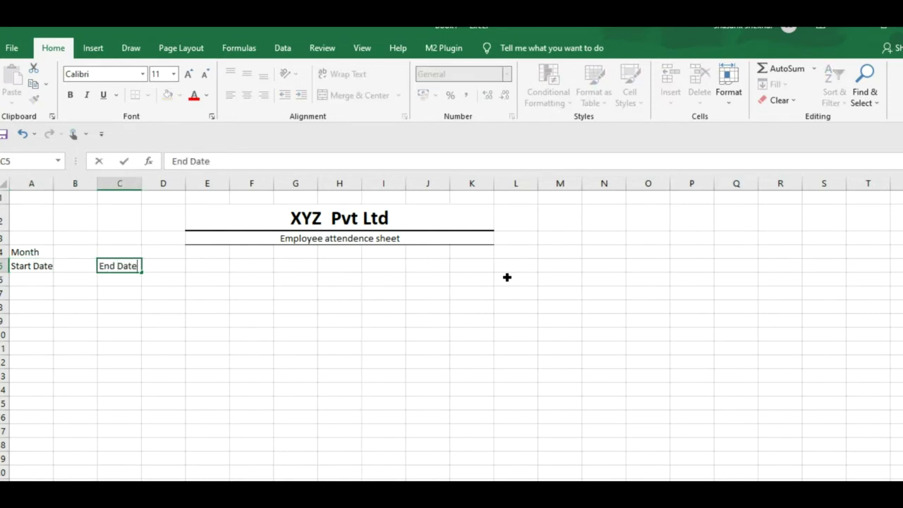
key("Tab")
key("Left")
key("Left")
key("Right")
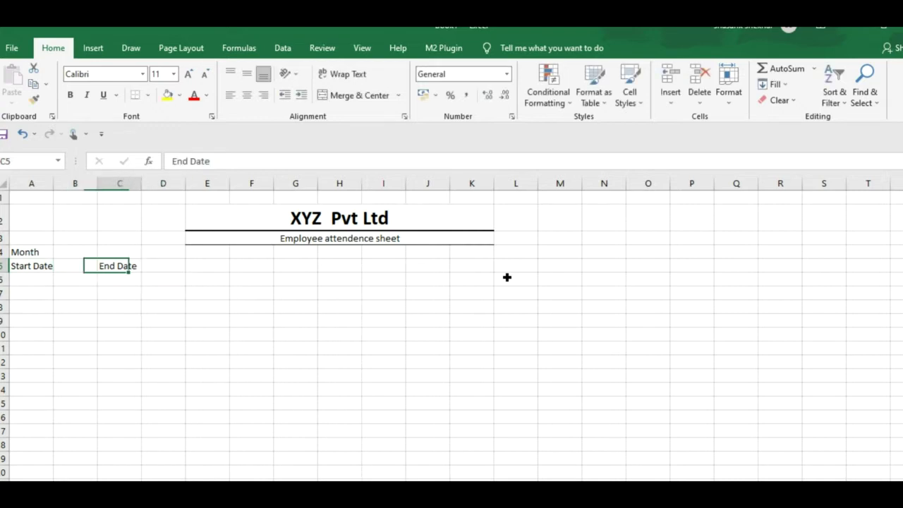
key("ctrl+x")
key("Right")
key("ctrl+v")
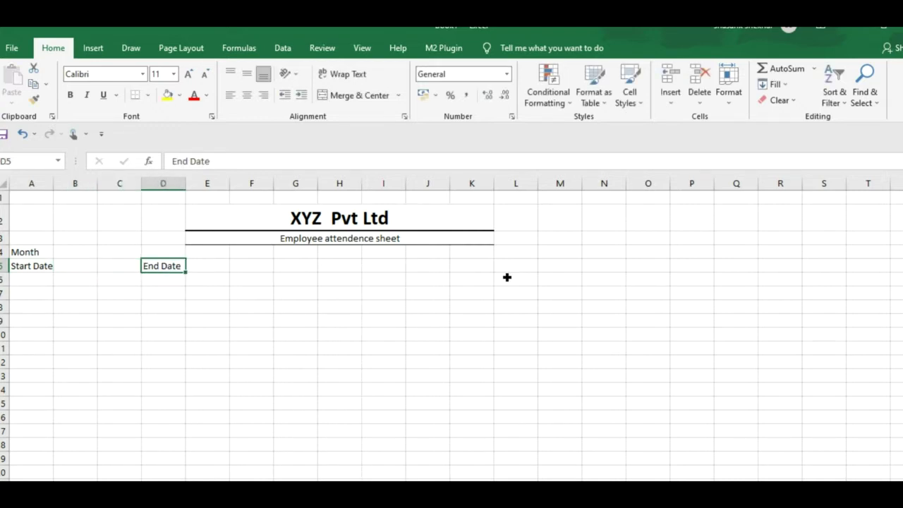
key("Right")
key("Left")
key("Right")
key("Right")
key("Right")
key("Right")
key("Right")
key("Right")
key("Right")
key("Right")
key("Right")
key("Right")
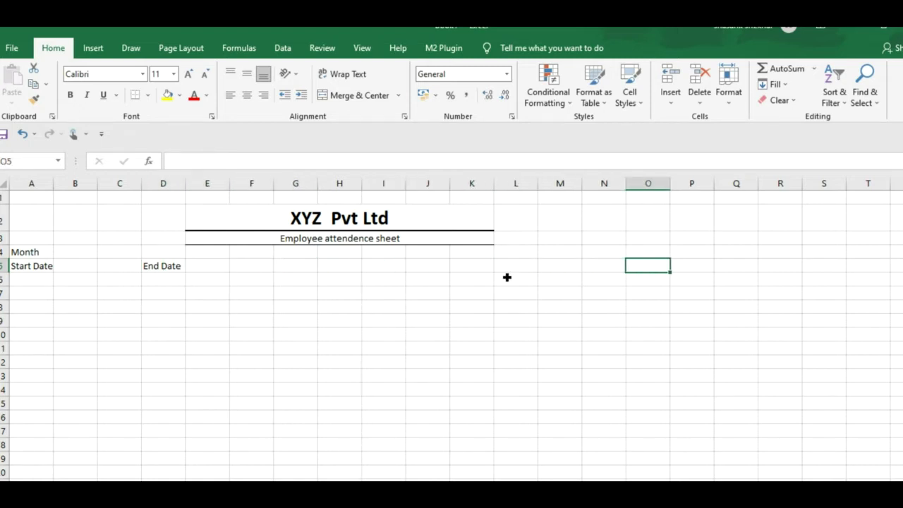
key("Right")
key("Right")
key("Left")
key("Right")
key("Right")
key("Left")
key("Left")
key("Left")
key("Left")
key("Left")
key("Left")
key("Left")
key("Left")
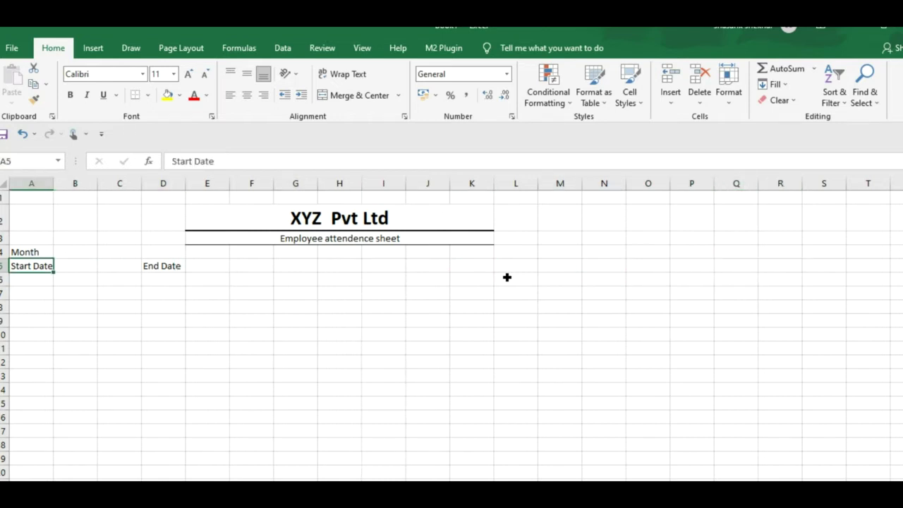
key("Down")
key("Down")
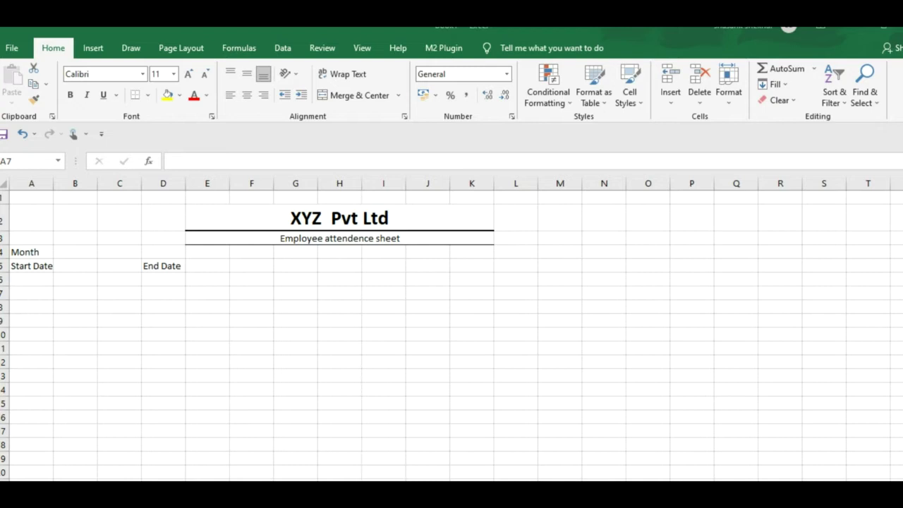
Step: Paste the employee table at A7 and enter 'May' as the month in B4
left_click(51, 296)
key("ctrl+v")
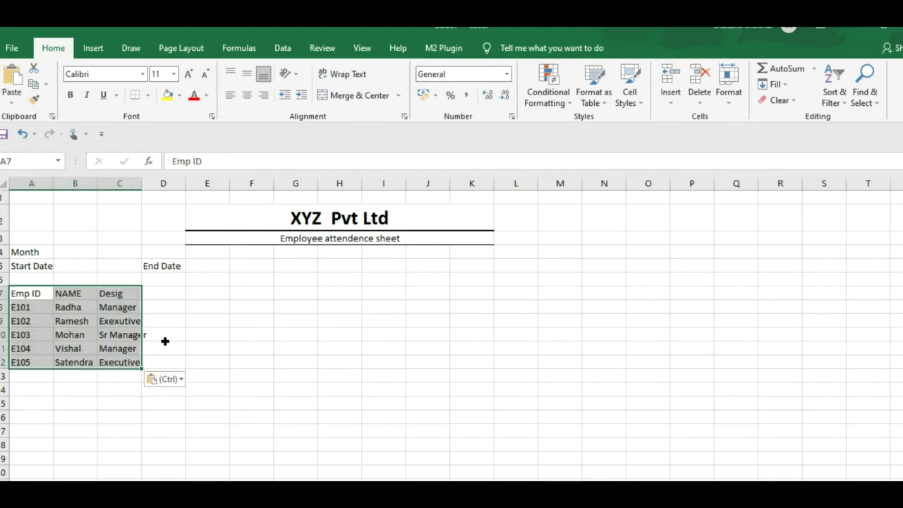
left_click(198, 337)
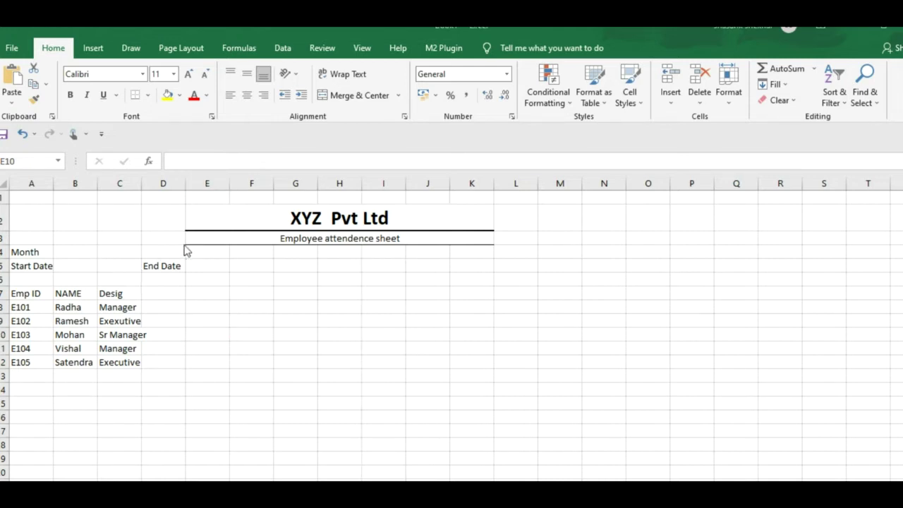
left_click(74, 253)
type("May")
key("Return")
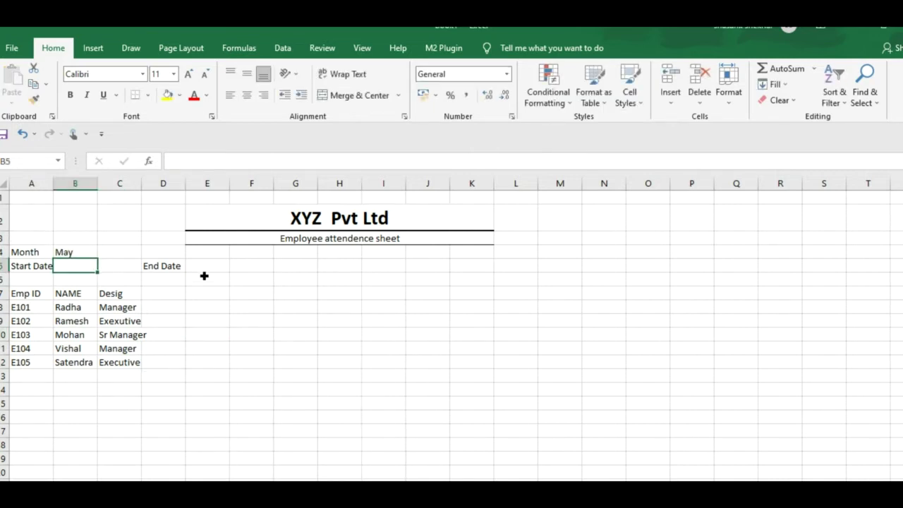
Step: Bold the Month, Start Date and End Date labels and widen column A slightly
left_click_drag(25, 254, 29, 266)
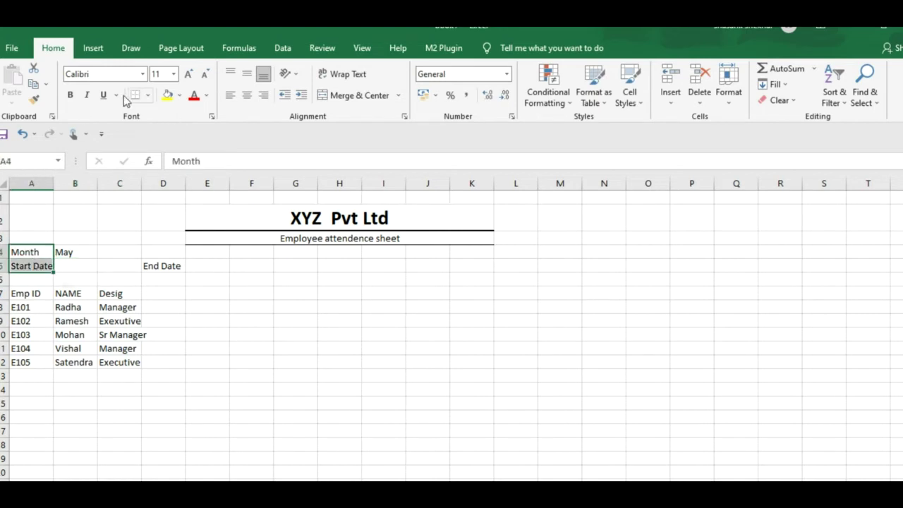
left_click(70, 94)
left_click(173, 266)
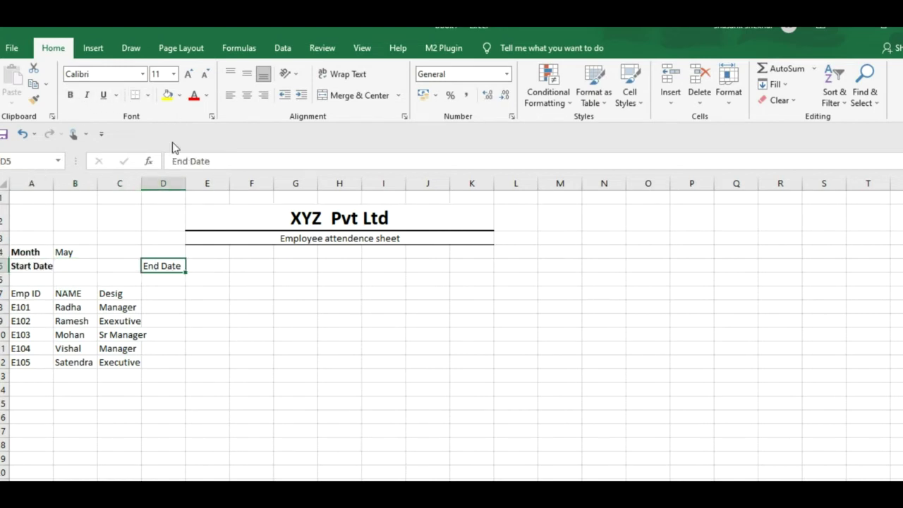
left_click(71, 95)
left_click(212, 336)
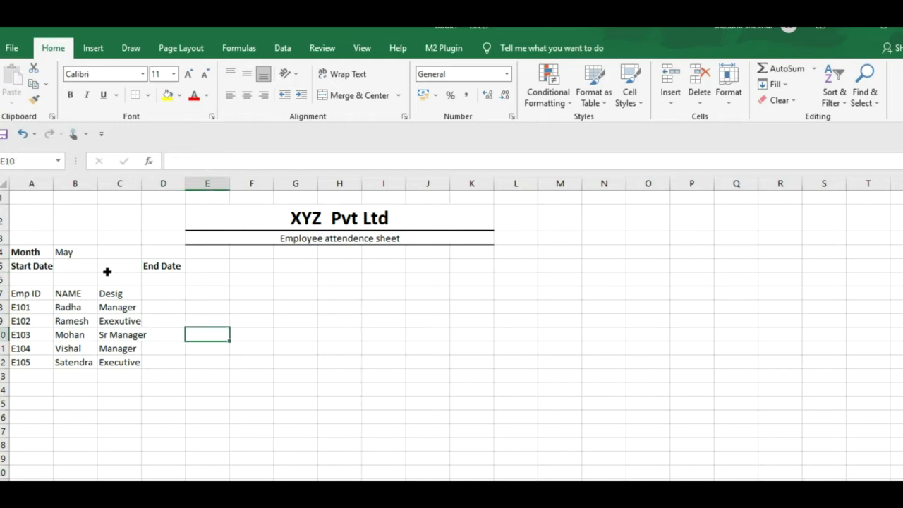
left_click_drag(54, 191, 63, 191)
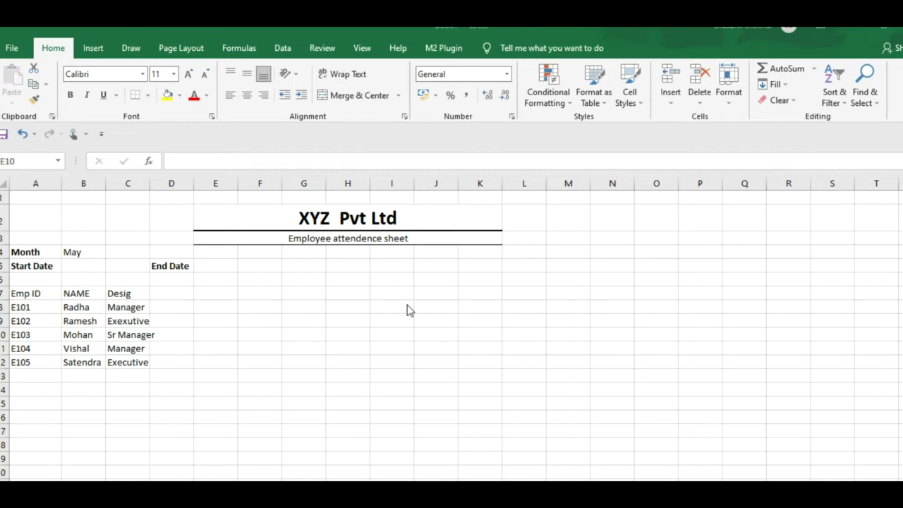
Step: Enter =DATEVALUE("1"&B4) in B5 to calculate the month's first day
left_click(83, 270)
type("=date")
key("Down")
key("Tab")
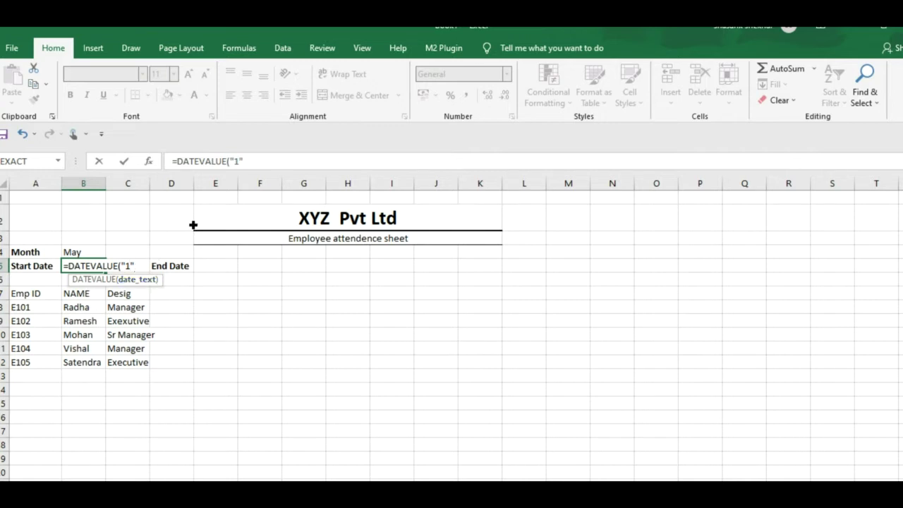
left_click(272, 163)
type("&")
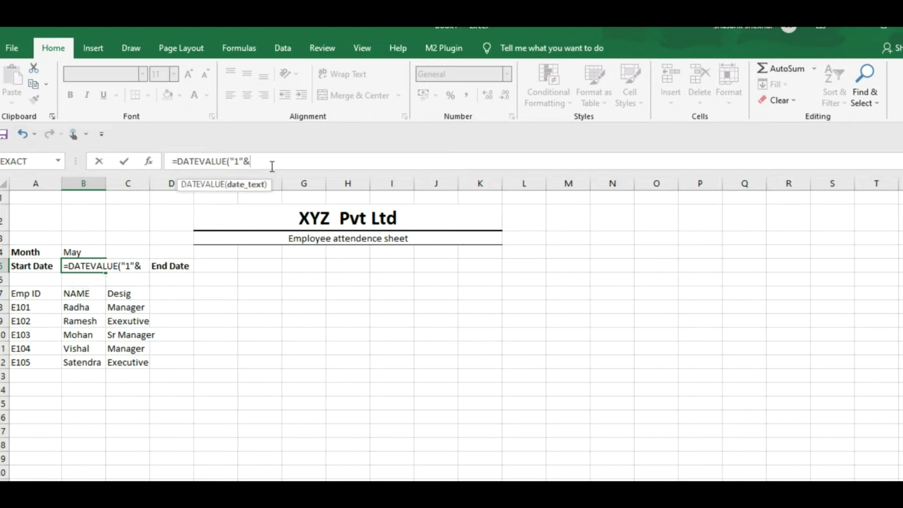
left_click(99, 257)
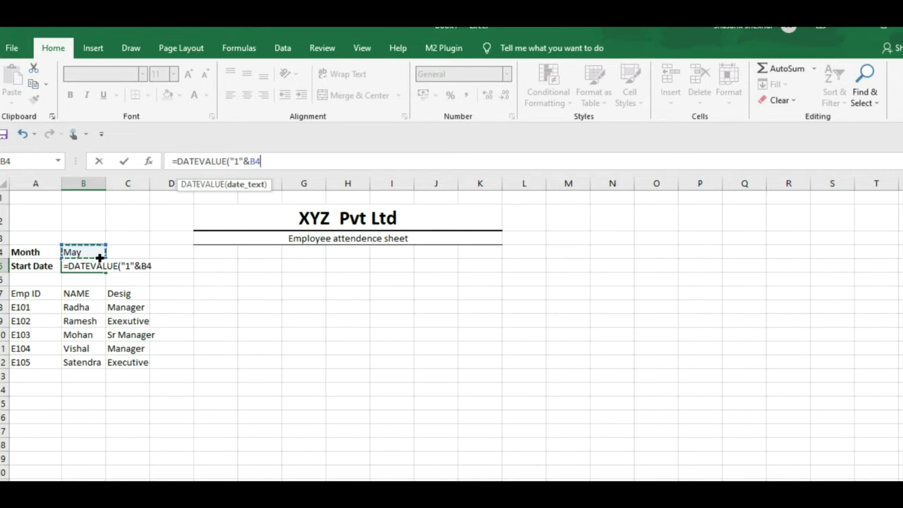
type(")")
key("Return")
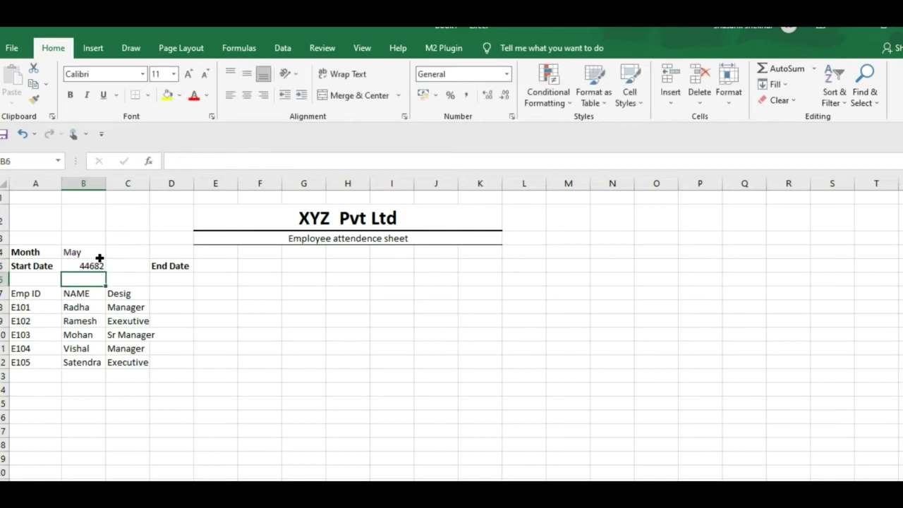
Step: Format B5 as Short Date so it displays 01-05-2022
left_click(100, 267)
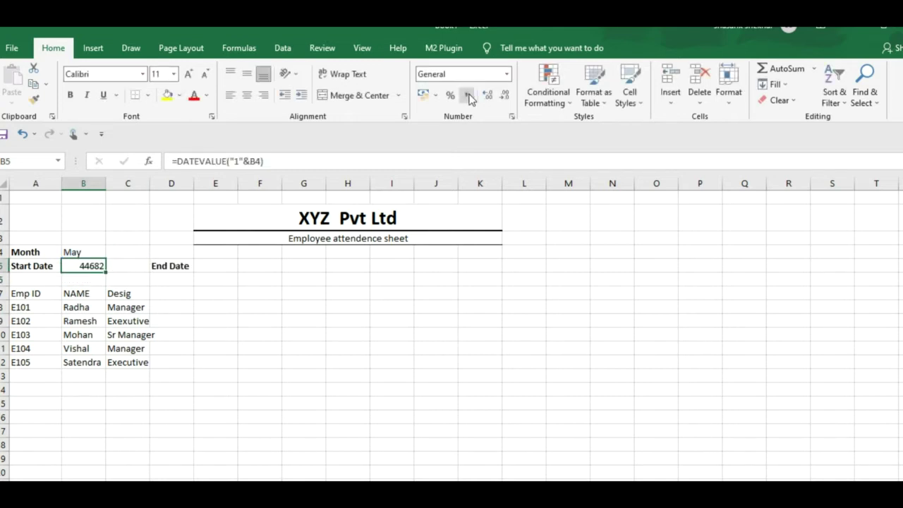
left_click(506, 75)
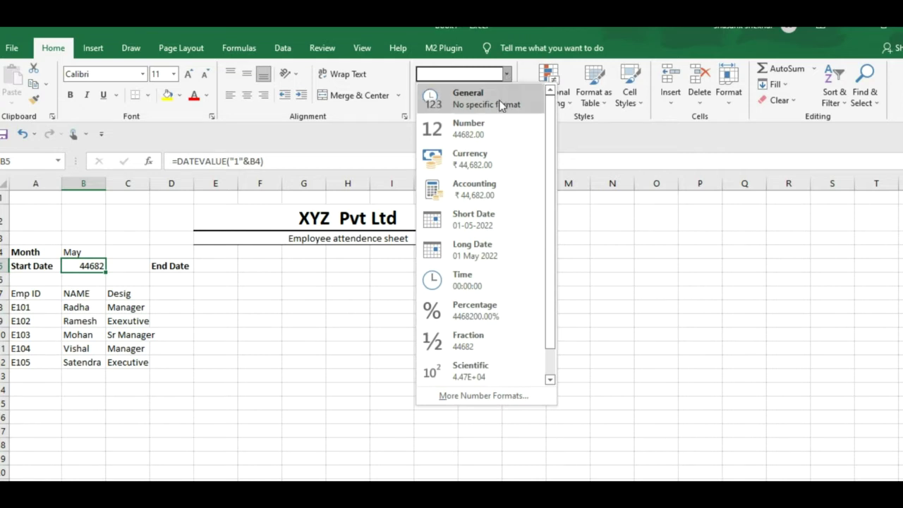
left_click(478, 224)
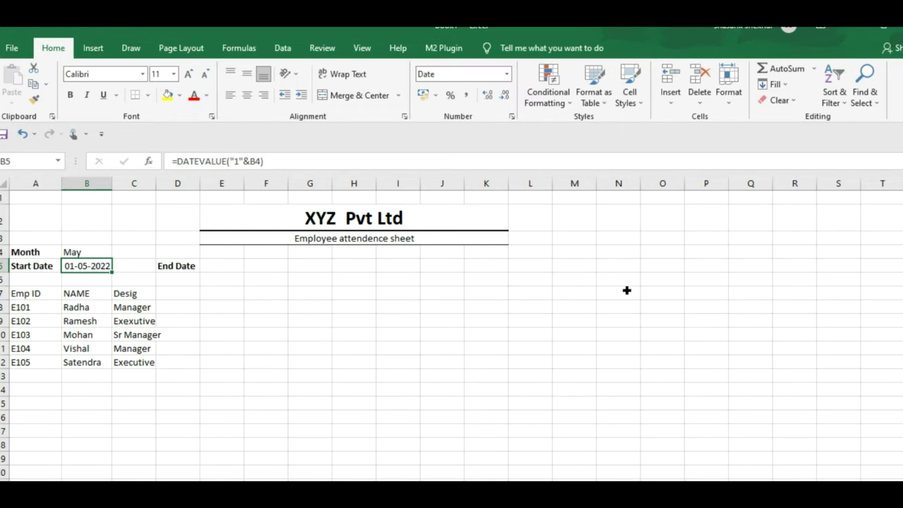
left_click(94, 257)
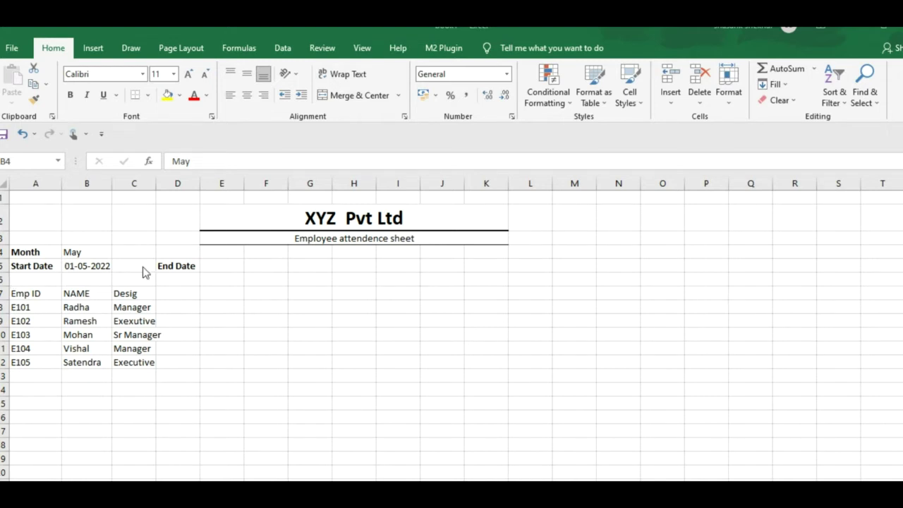
left_click(225, 271)
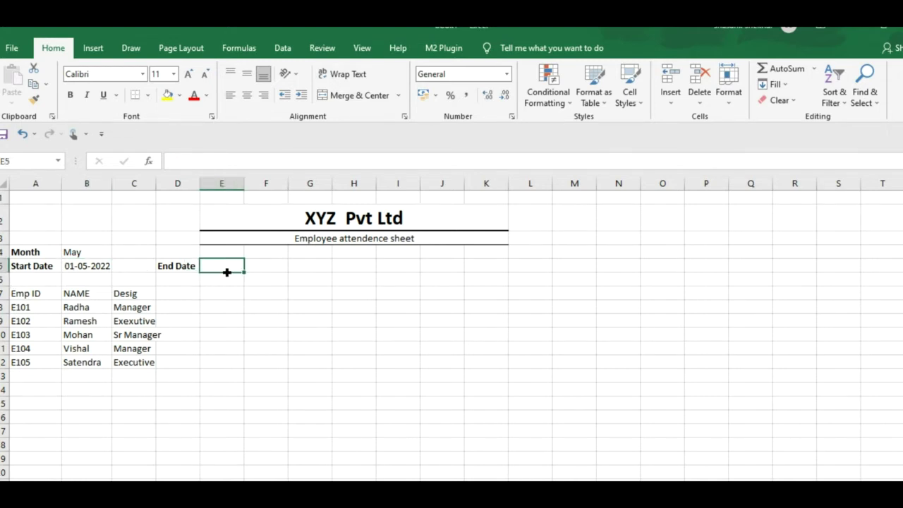
Step: Enter =EOMONTH(B5,0) in E5 to calculate the month's last day
type("=em")
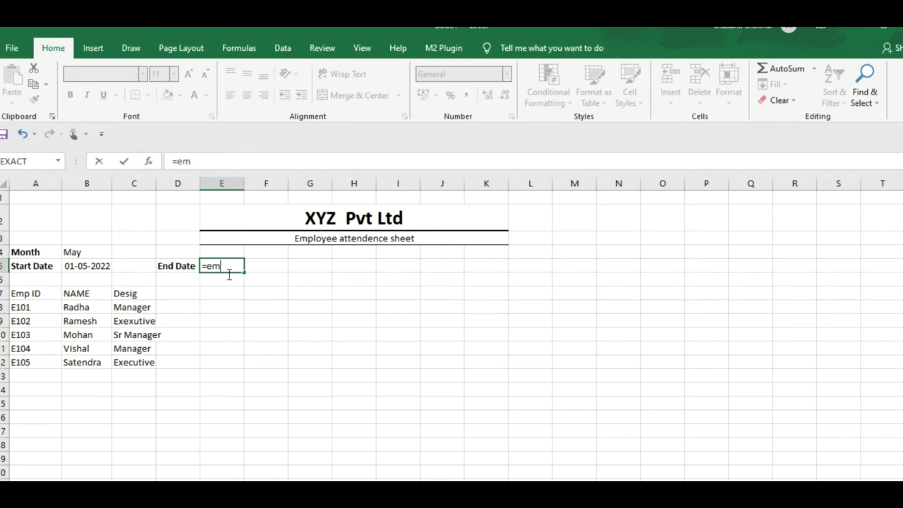
key("BackSpace")
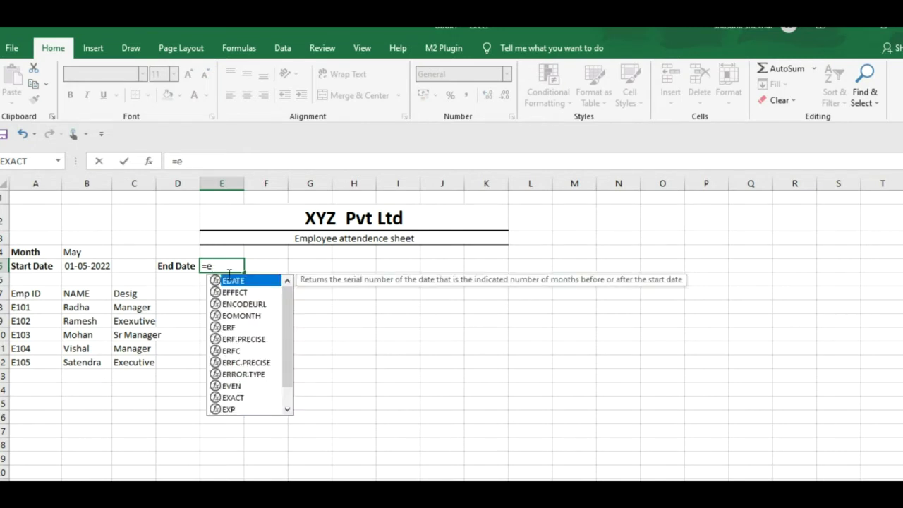
key("BackSpace")
type("eo")
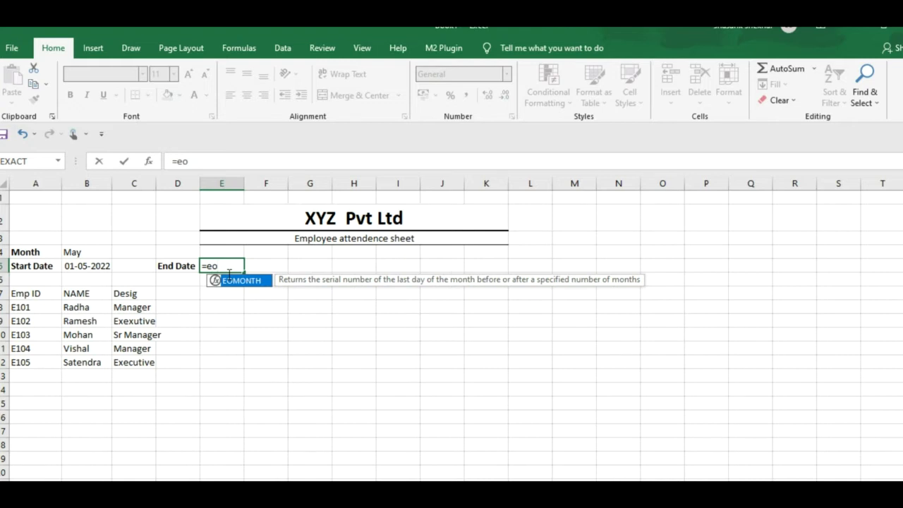
key("Tab")
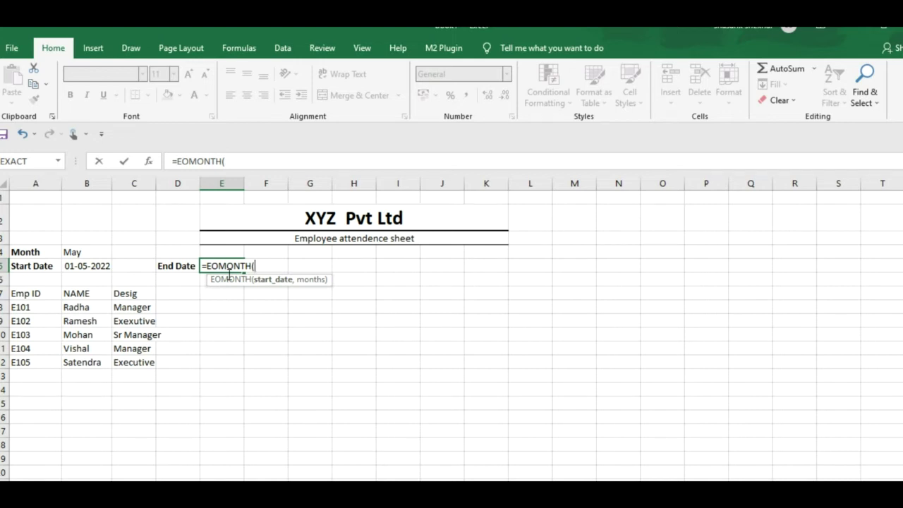
left_click(85, 271)
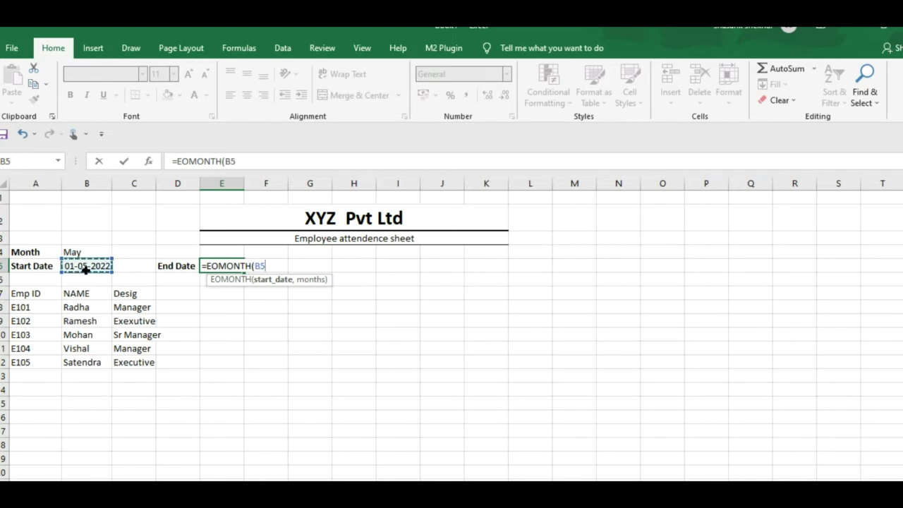
type(",0")
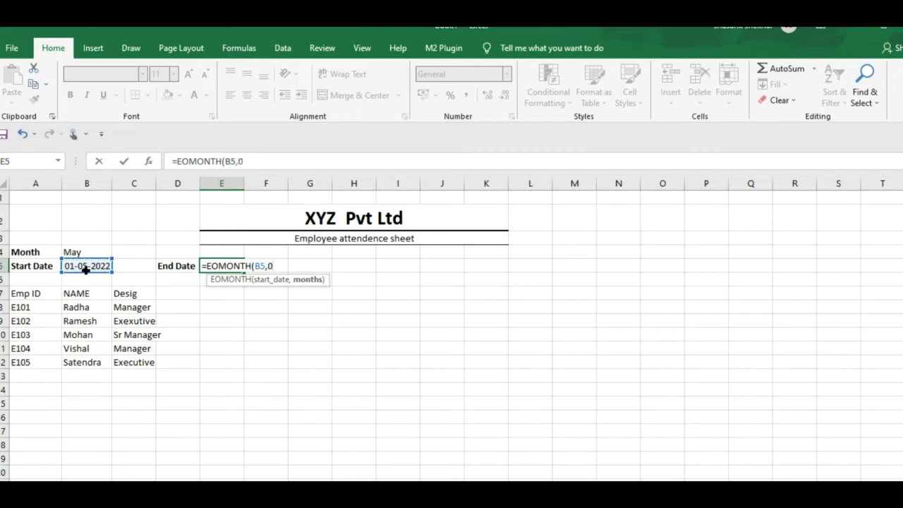
type(")")
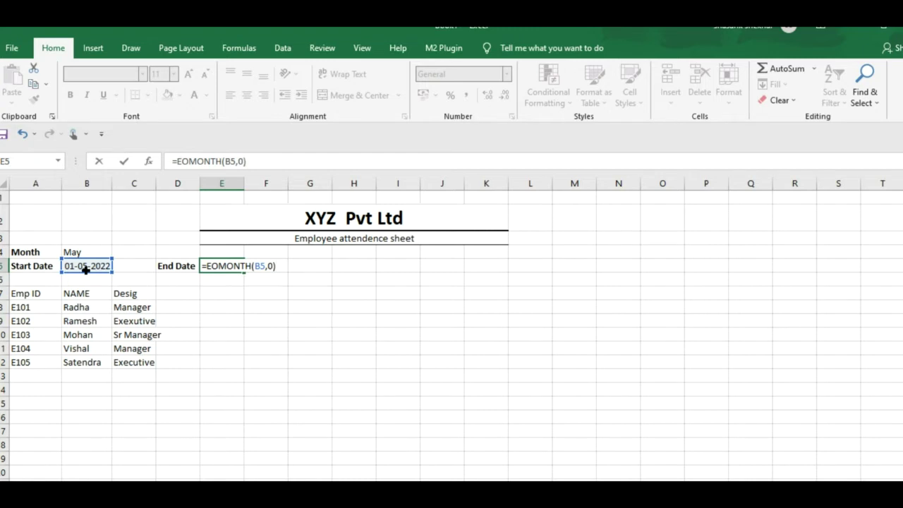
key("Return")
Step: Copy B5's date format to E5 with Format Painter and widen column E to show 31-05-2022
left_click(81, 272)
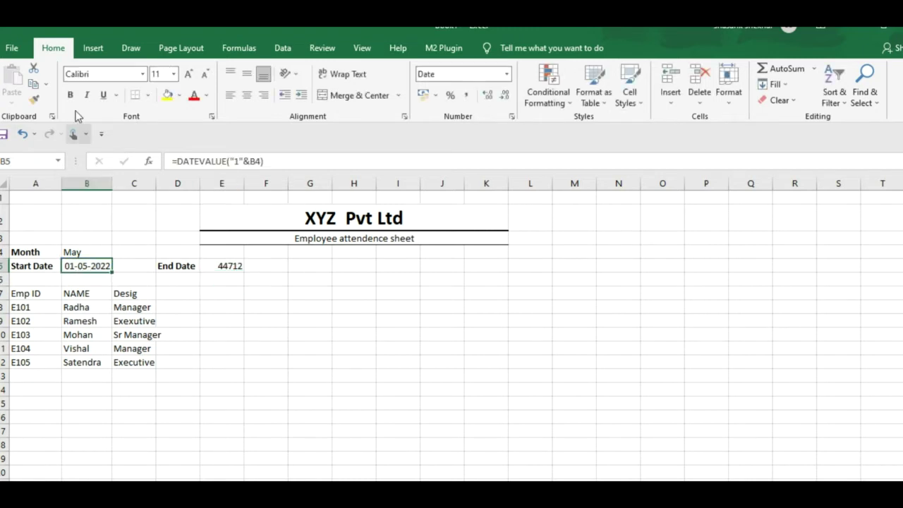
left_click(34, 99)
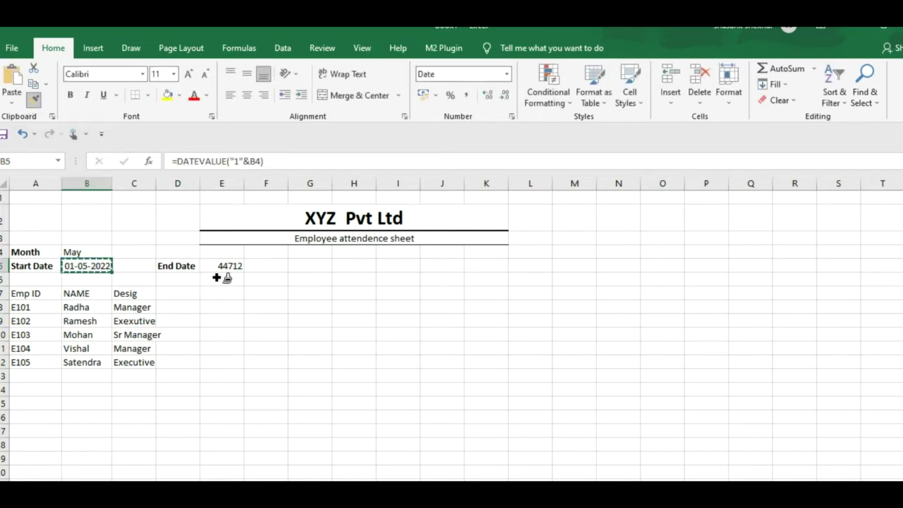
left_click(221, 267)
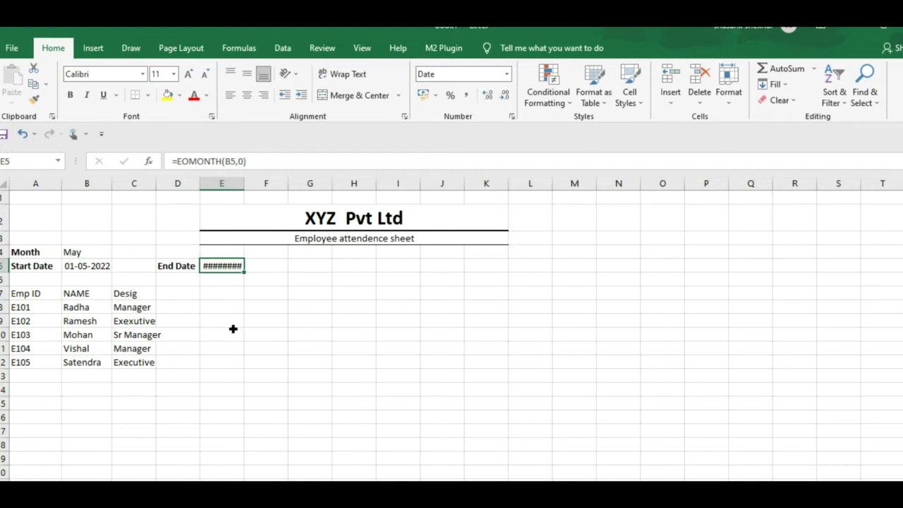
left_click_drag(244, 184, 257, 188)
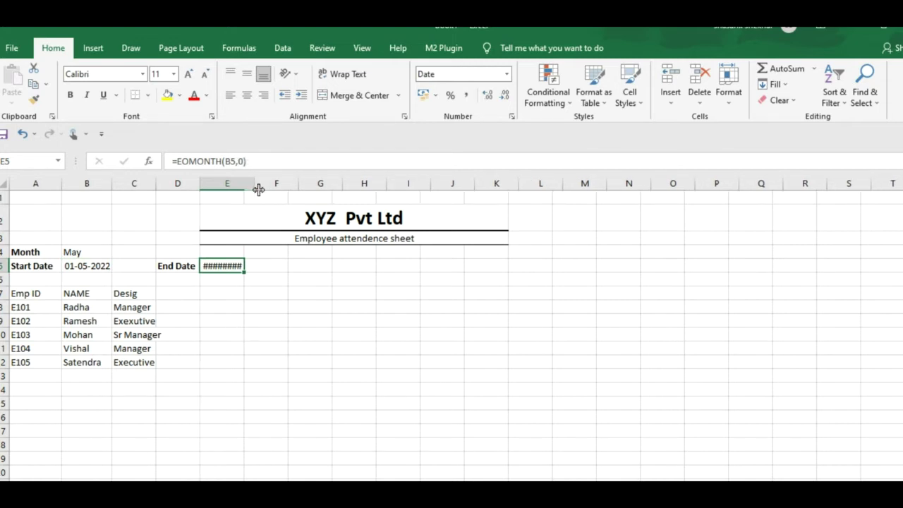
left_click(241, 326)
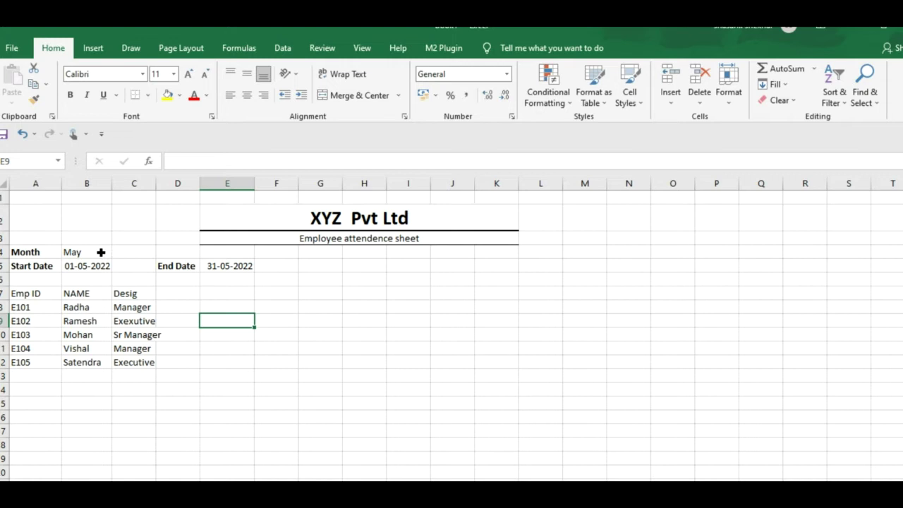
left_click(100, 255)
type("april")
key("Return")
key("Up")
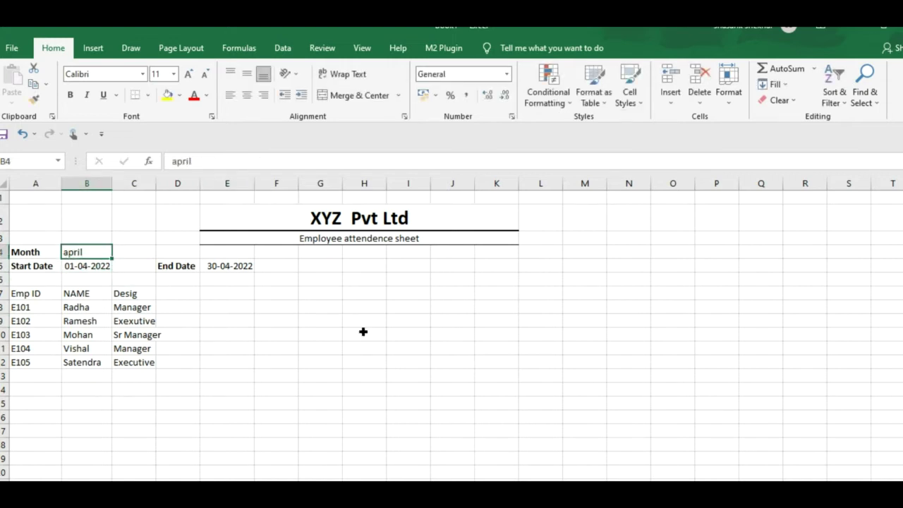
type("April")
key("Return")
key("Up")
type("Feb")
key("Return")
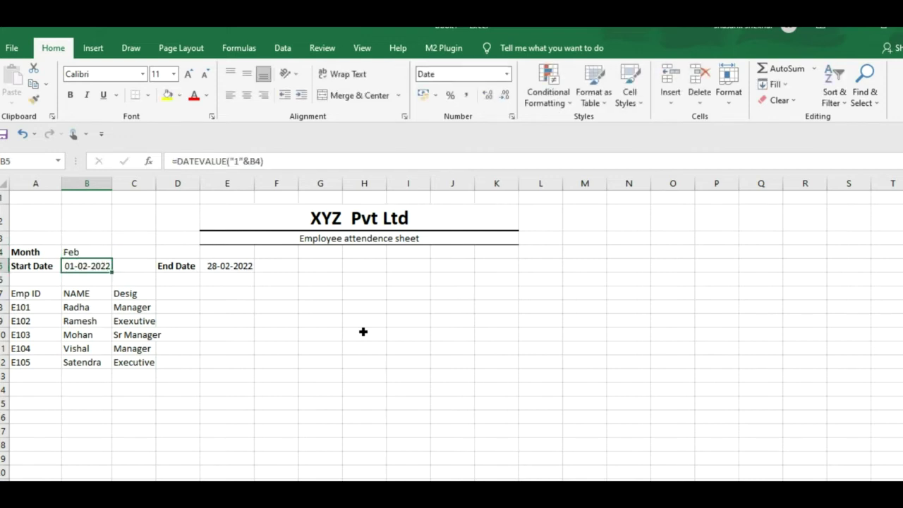
key("Up")
type("May")
key("Return")
Step: Apply Outside Borders to the month and date block A4:E5
left_click_drag(34, 250, 253, 275)
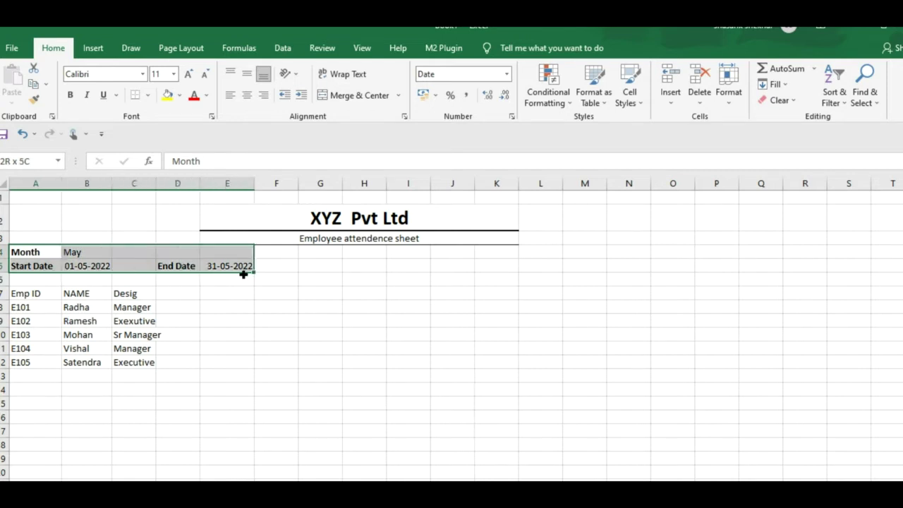
left_click(148, 95)
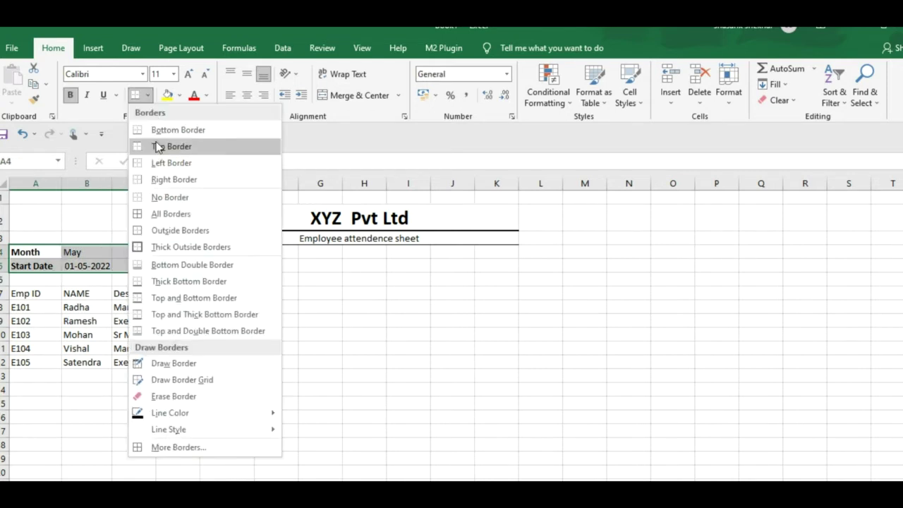
left_click(177, 231)
left_click(273, 360)
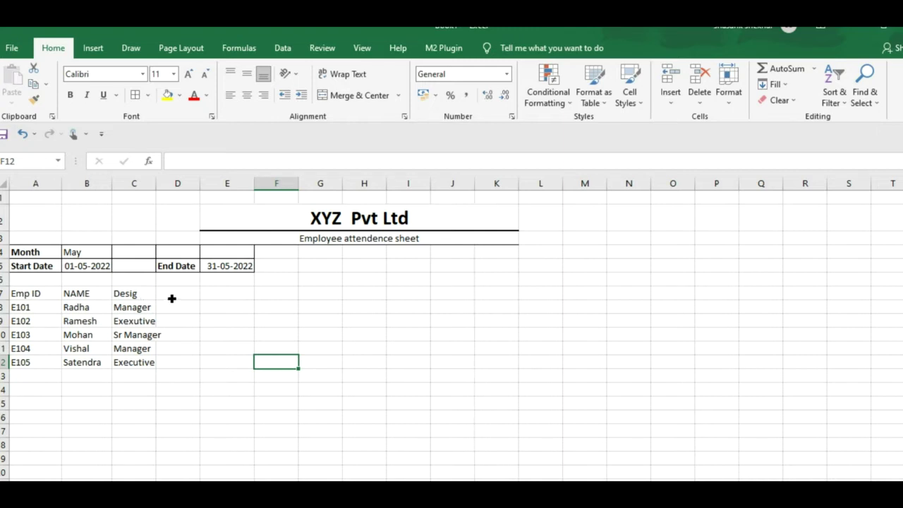
right_click(4, 294)
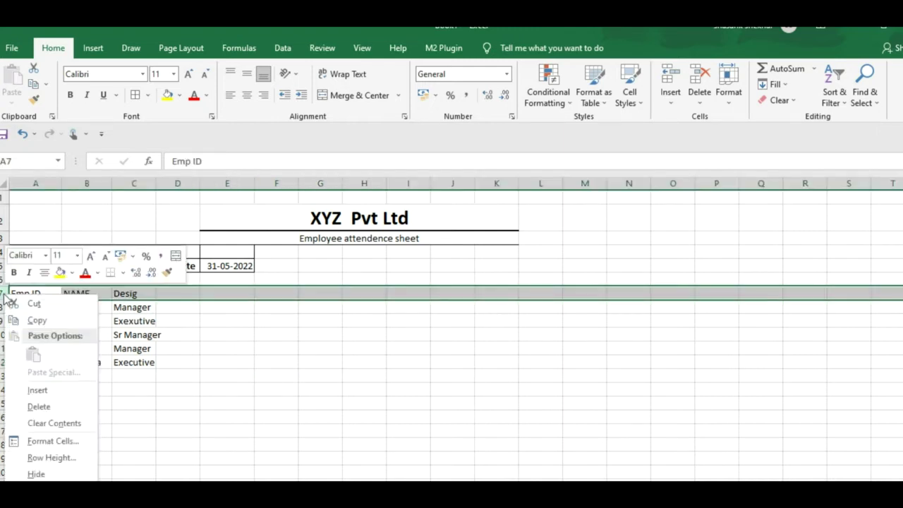
left_click(65, 391)
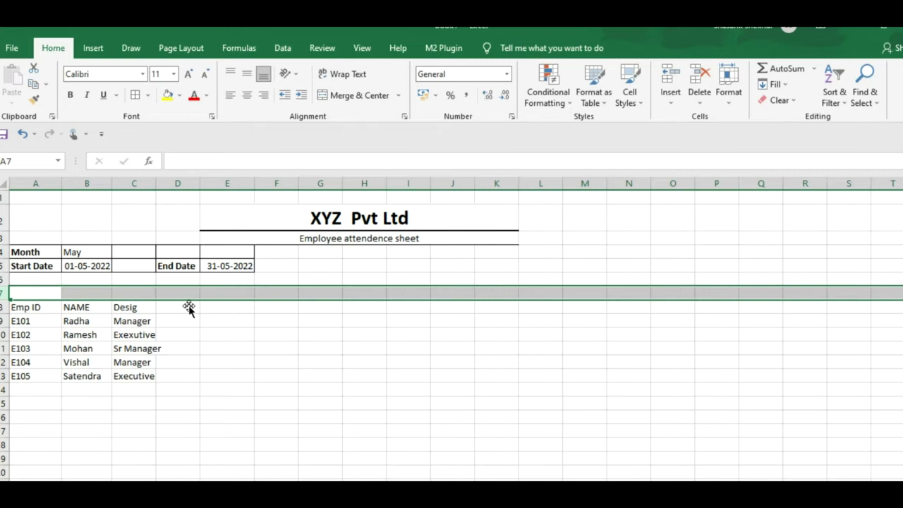
left_click(189, 305)
left_click_drag(190, 301, 205, 296)
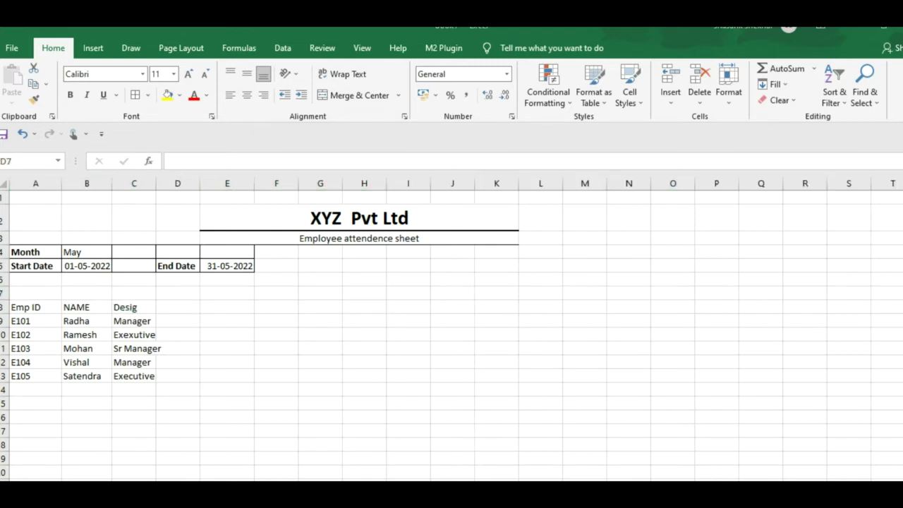
Step: Enter the first two days in D7:E7 and fill the series to 31 in AH7
left_click(175, 295)
type("0")
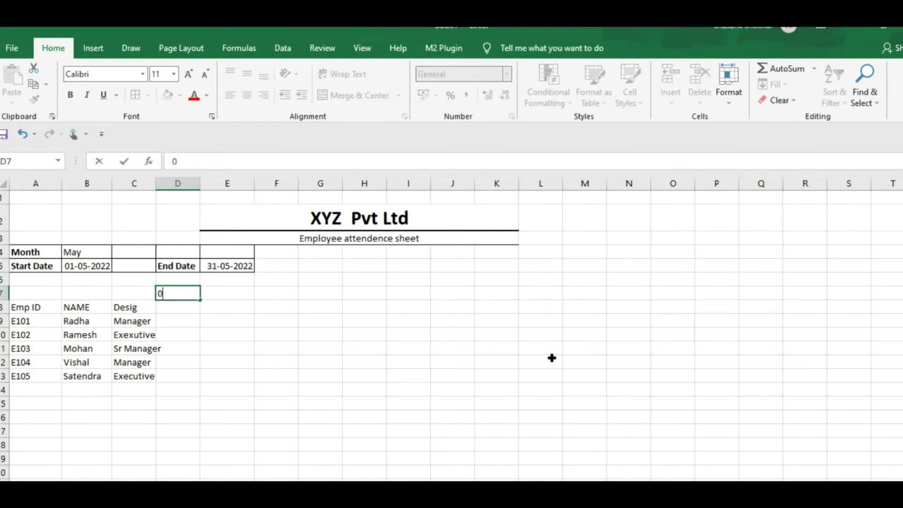
key("Tab")
type("2")
key("Tab")
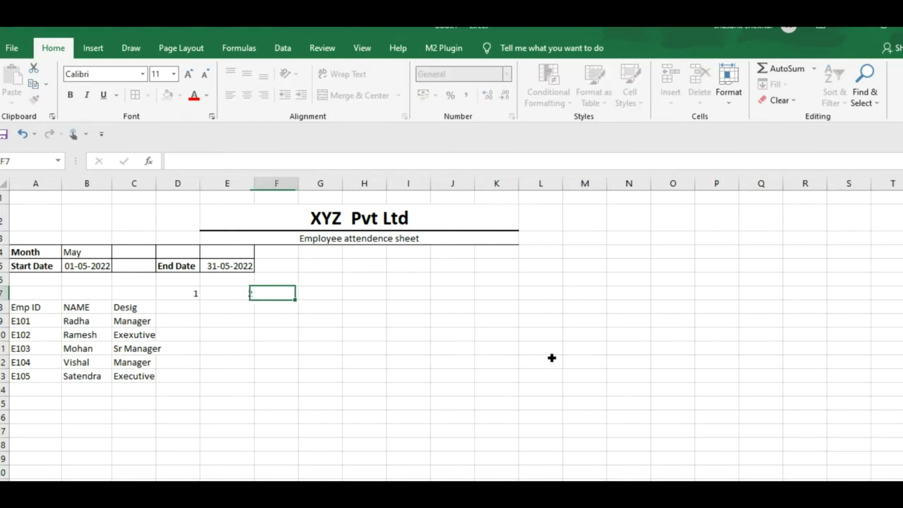
key("Left")
key("Left")
key("shift+Right")
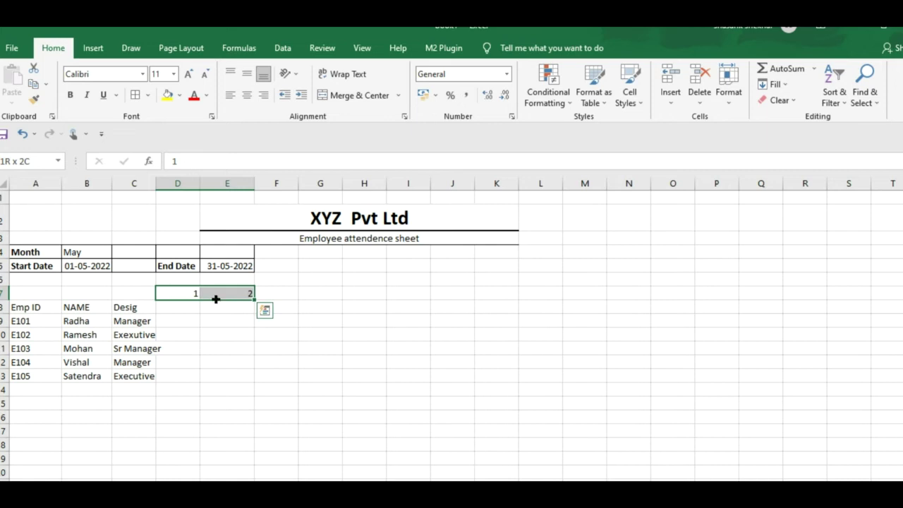
mouse_move(259, 303)
left_mouse_down()
mouse_move(899, 304)
mouse_move(746, 304)
left_mouse_up()
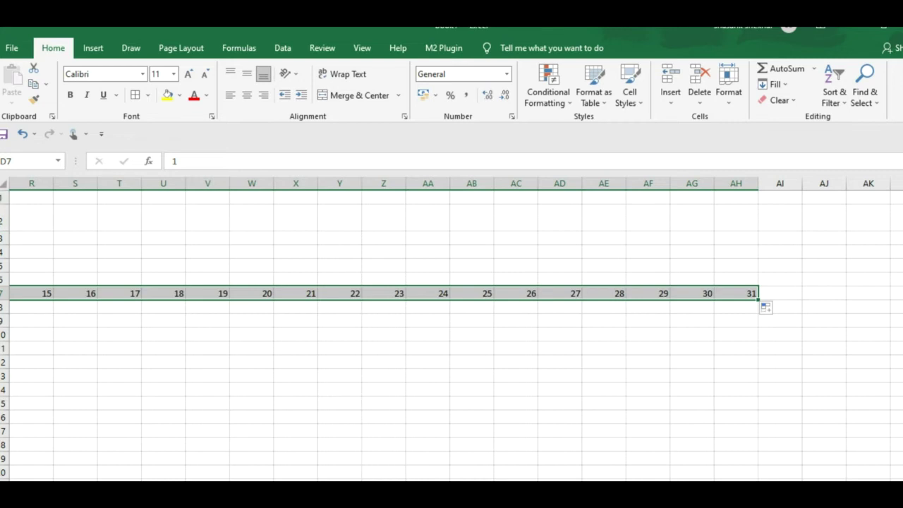
left_click(4, 184)
Step: AutoFit all columns so day columns F through AH shrink to fit their numbers
double_click(98, 184)
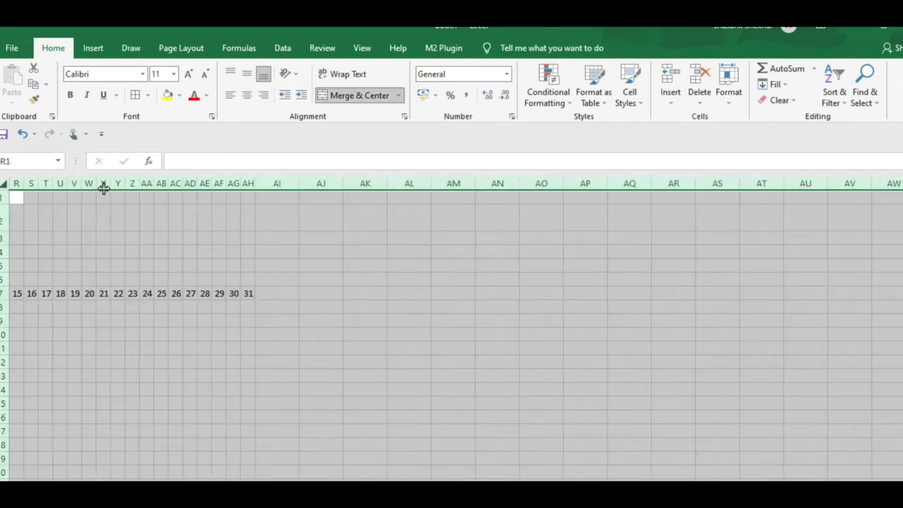
left_click(291, 416)
key("Left")
key("Left")
key("Left")
key("Left")
key("Left")
key("Left")
key("Left")
key("Left")
key("Left")
key("Left")
key("Up")
key("Up")
key("Up")
key("Up")
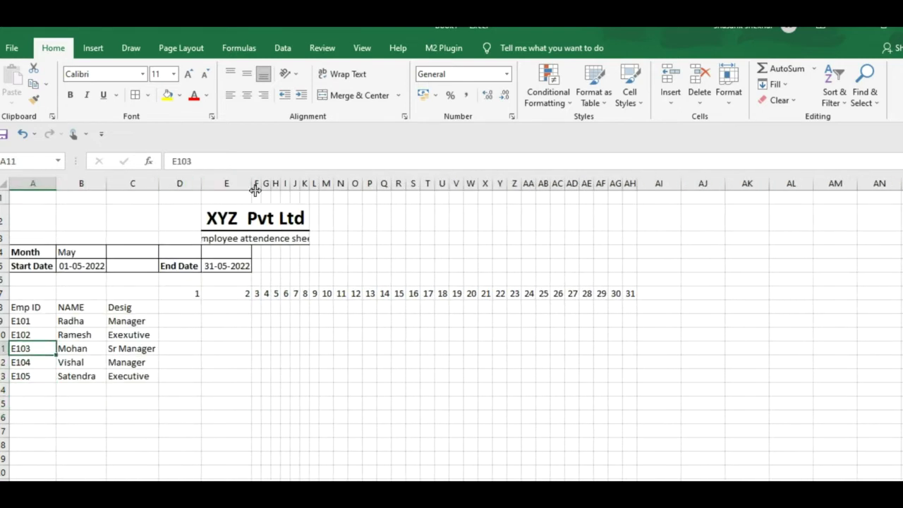
Step: Merge and centre the end date 31-05-2022 across E5:I5, keeping column E's original width
left_click(285, 279)
left_click(239, 278)
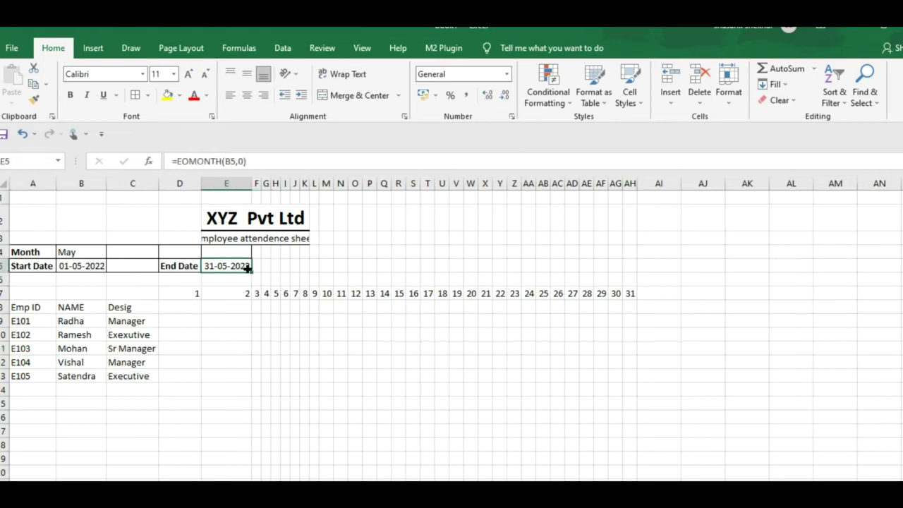
left_click_drag(243, 267, 290, 272)
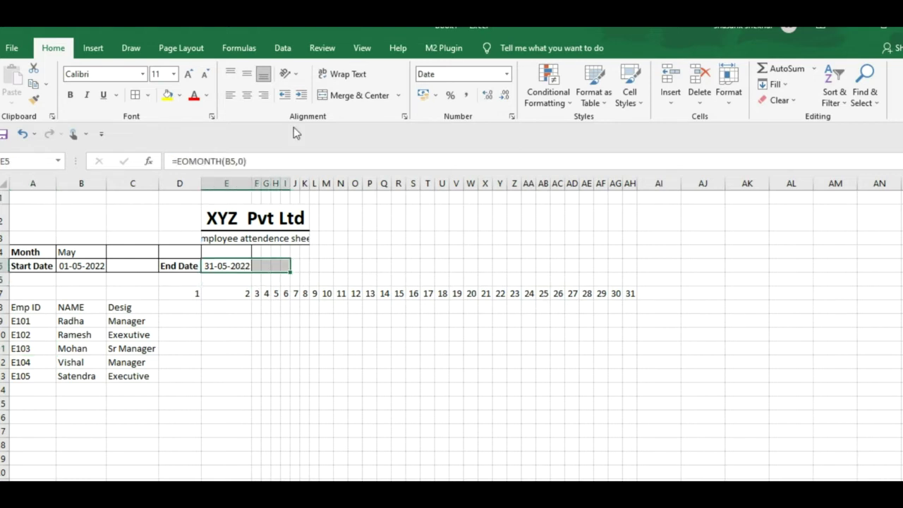
left_click(337, 95)
left_click(270, 388)
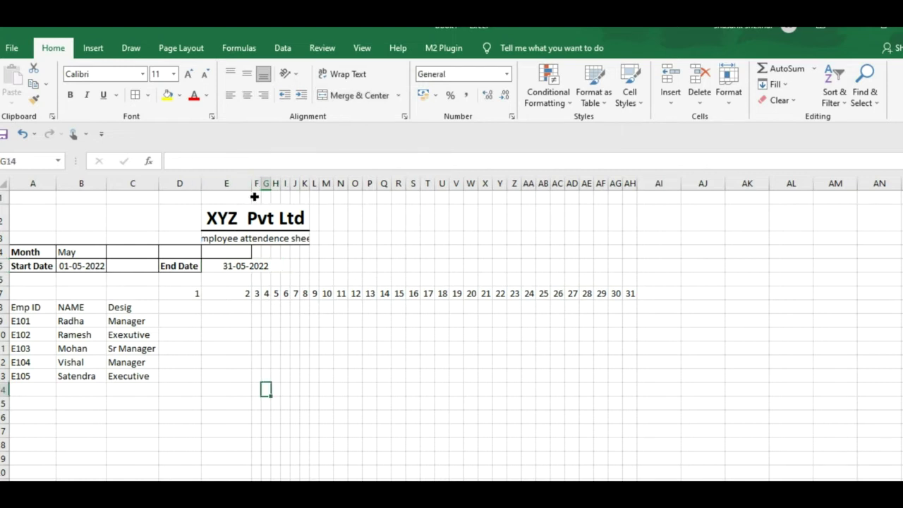
double_click(251, 183)
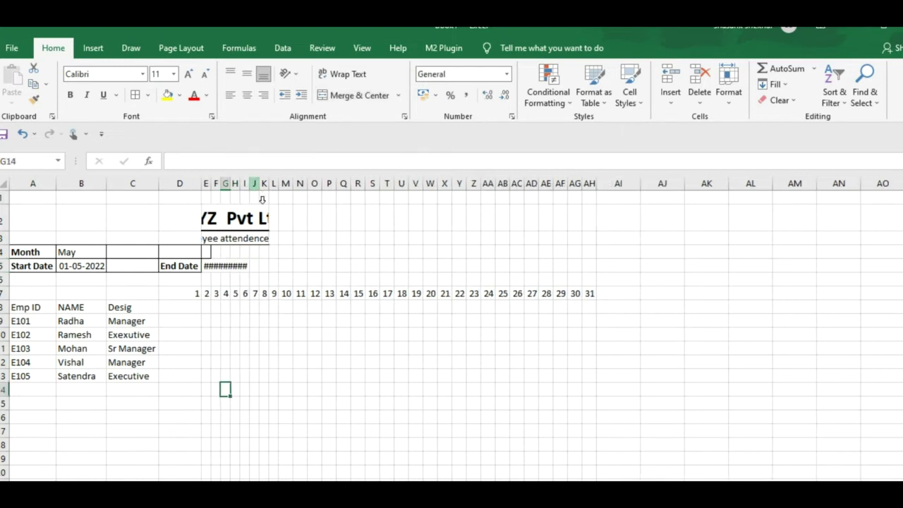
left_click(213, 269)
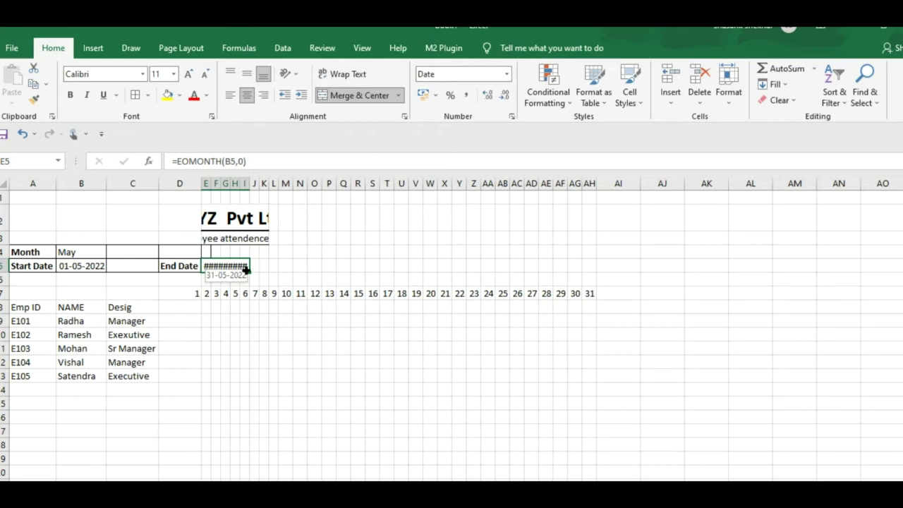
key("ctrl+z")
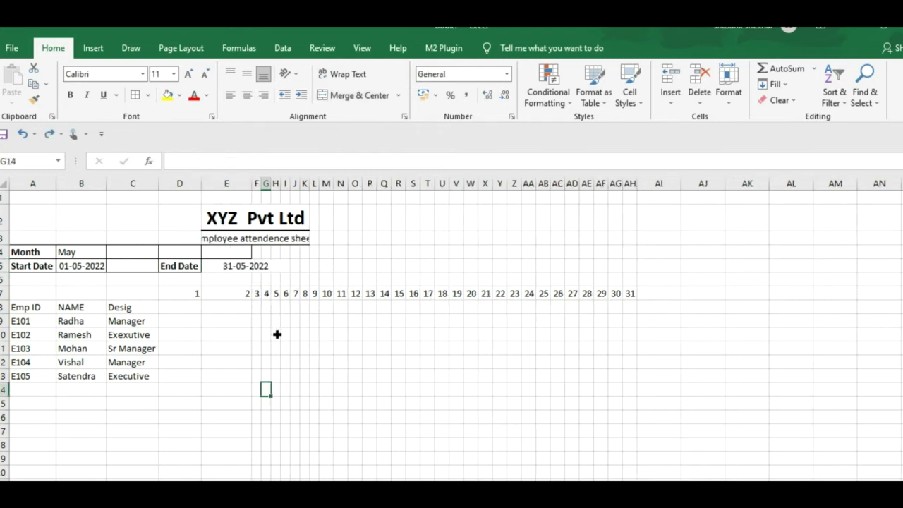
Step: Merge and centre XYZ Pvt Ltd across E2:P2 and the subtitle across E3:P3
left_click(303, 223)
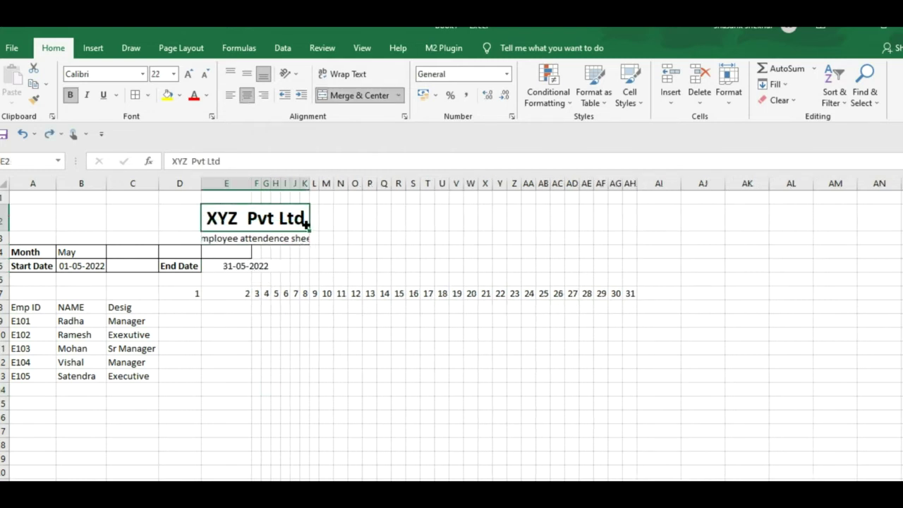
left_click_drag(187, 219, 341, 223)
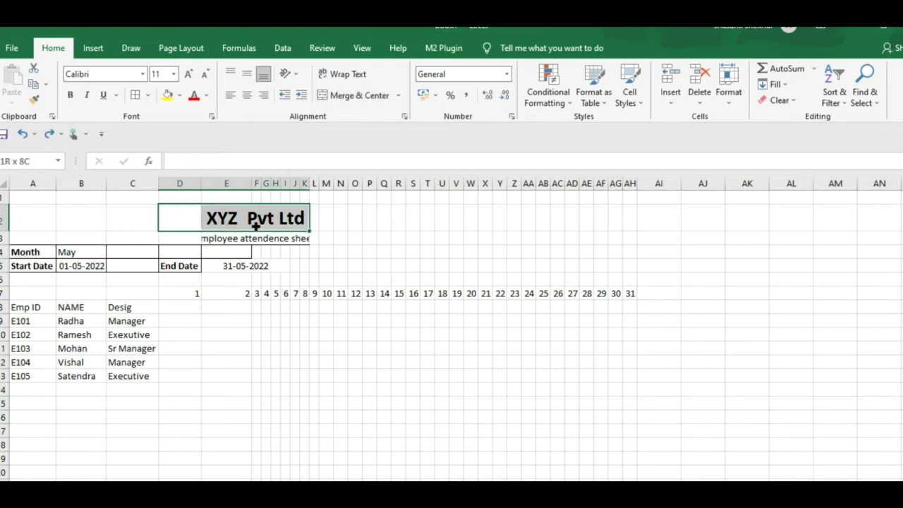
left_click(356, 95)
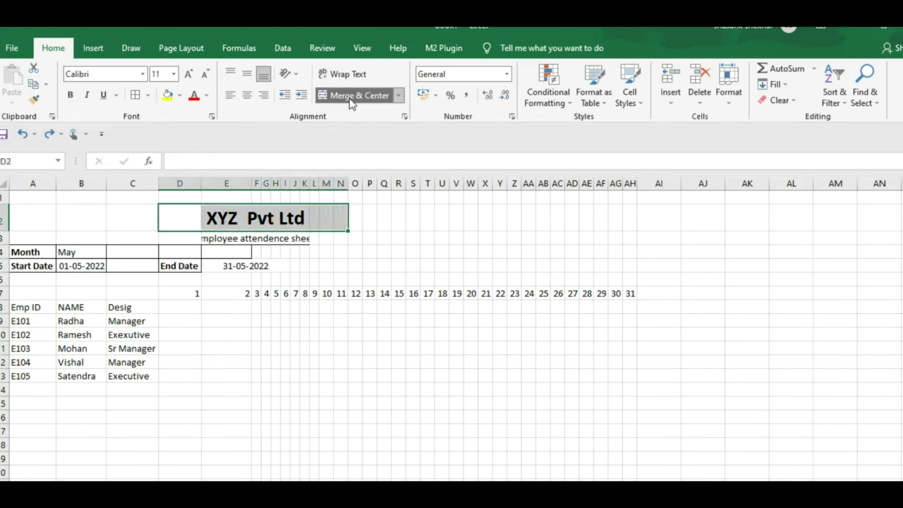
left_click_drag(189, 243, 316, 244)
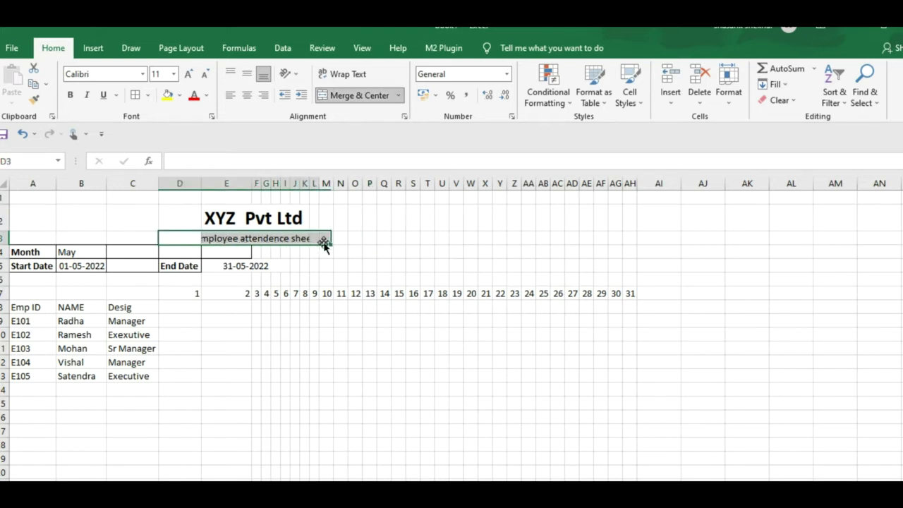
left_click(342, 96)
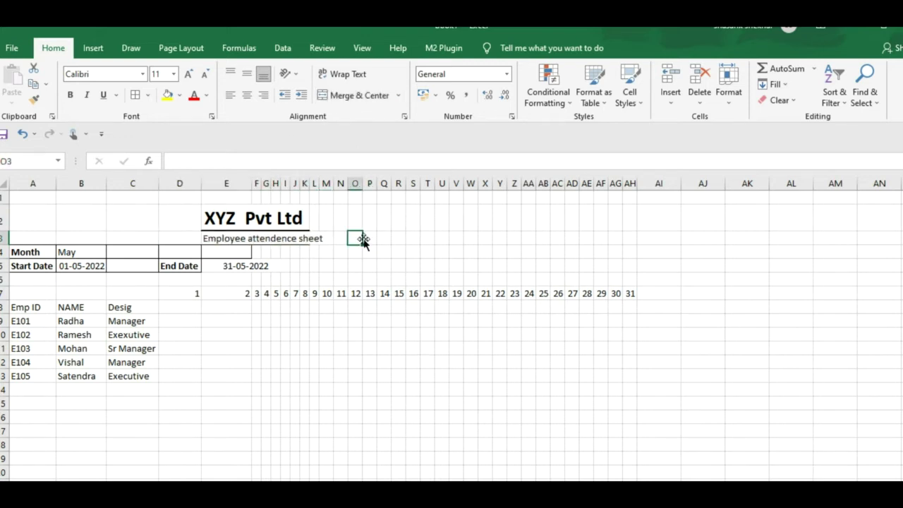
left_click_drag(256, 221, 360, 223)
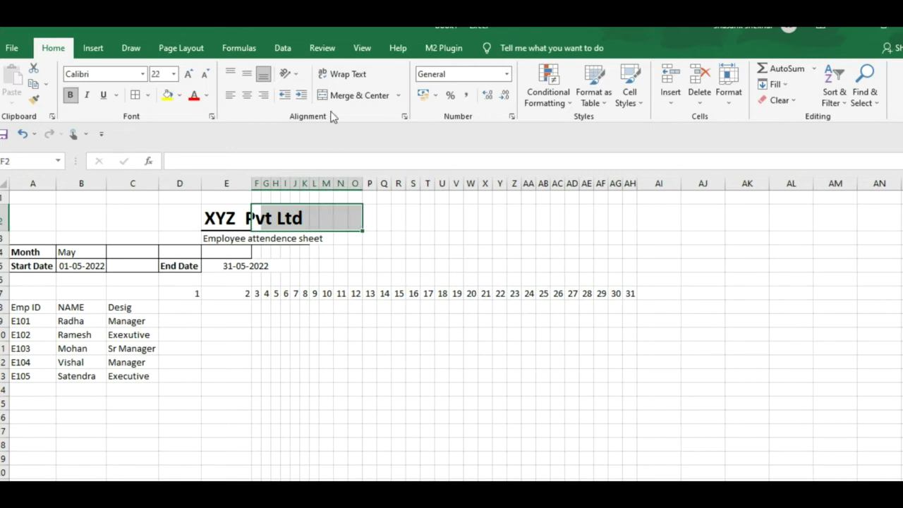
left_click(347, 97)
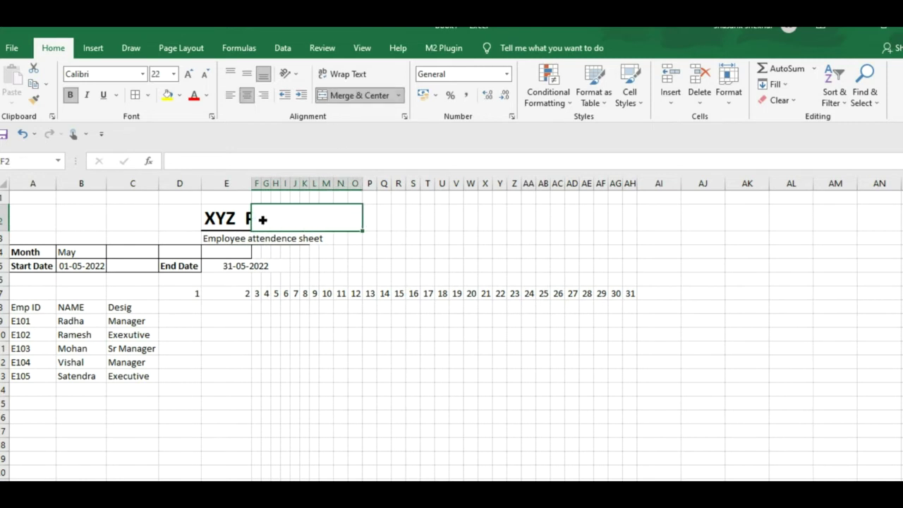
key("ctrl+z")
left_click_drag(224, 226, 373, 220)
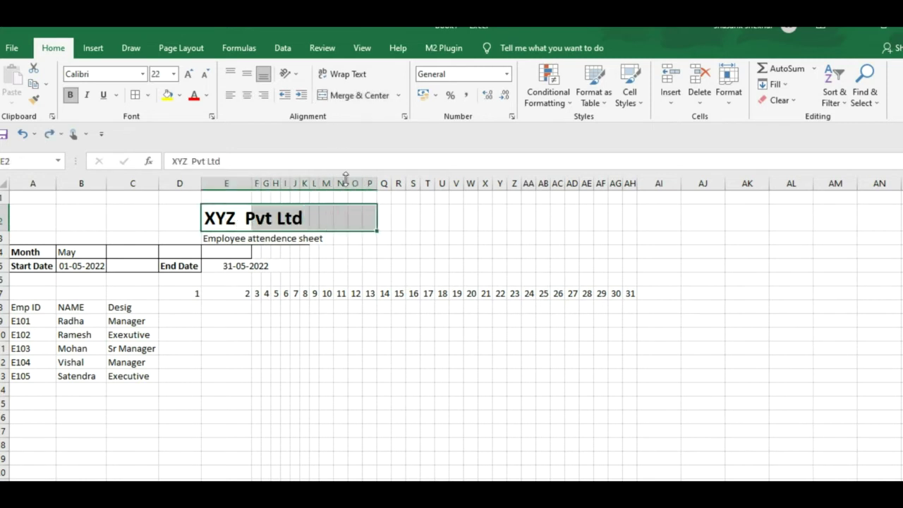
left_click(345, 98)
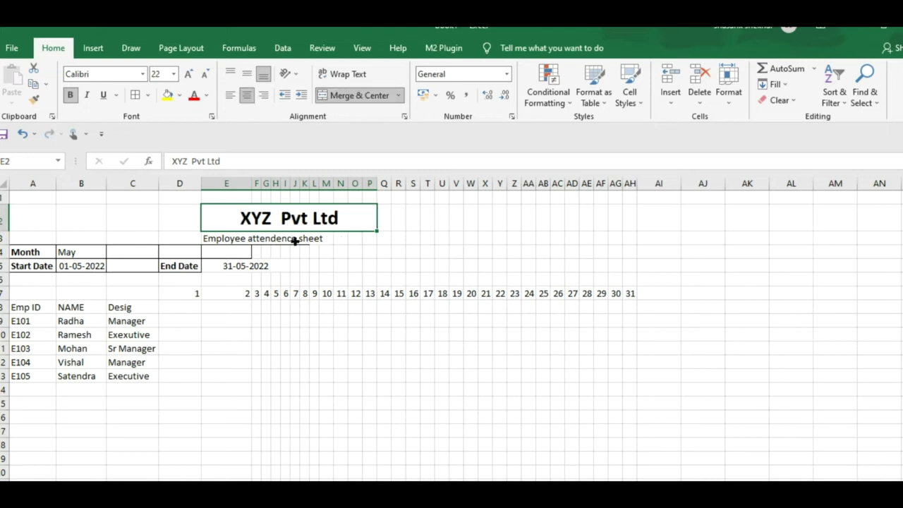
left_click_drag(240, 241, 373, 247)
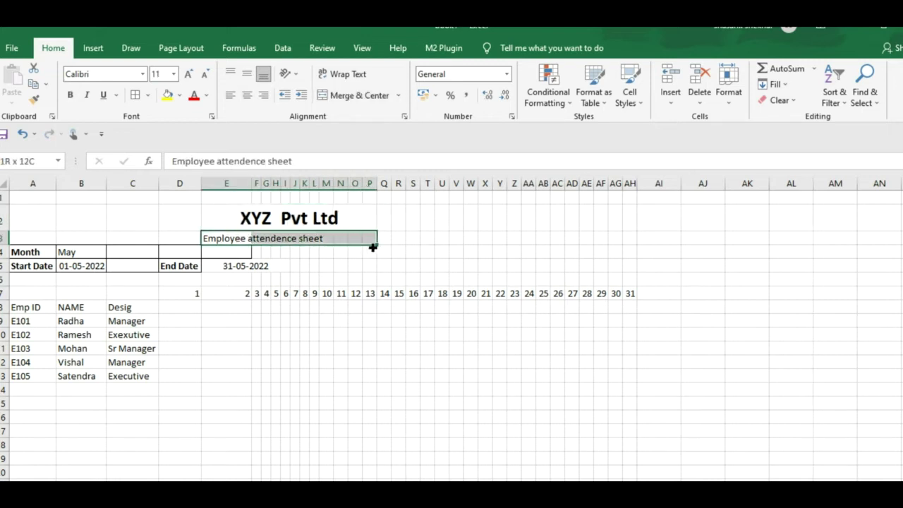
left_click(357, 96)
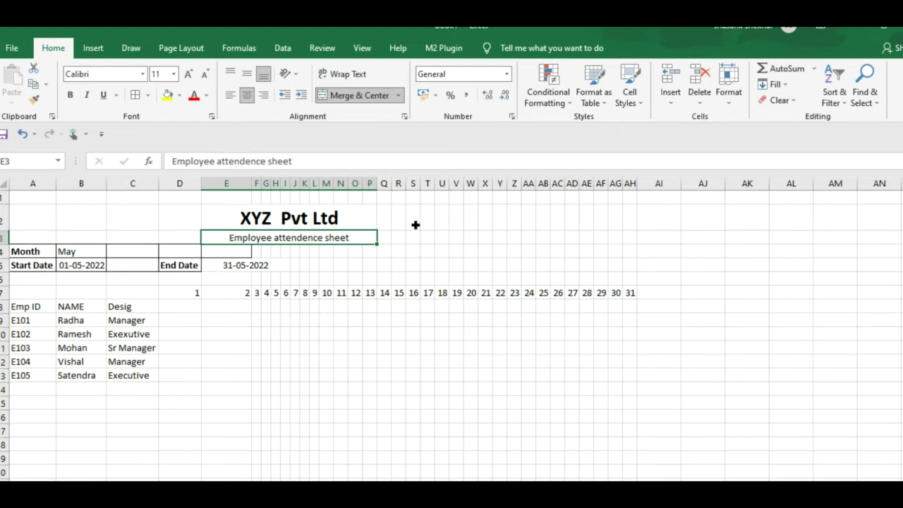
Step: Fill the XYZ Pvt Ltd title yellow and make the subtitle bold
left_click(351, 218)
left_click(168, 95)
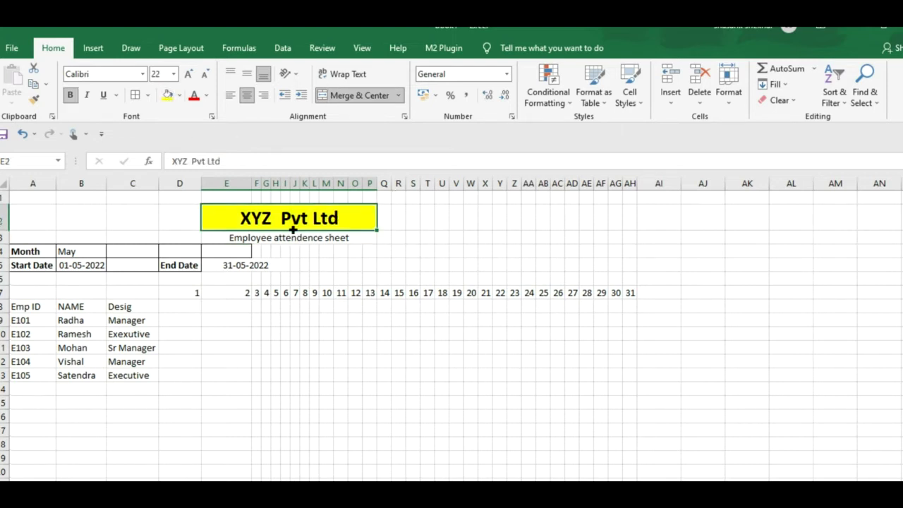
left_click(297, 243)
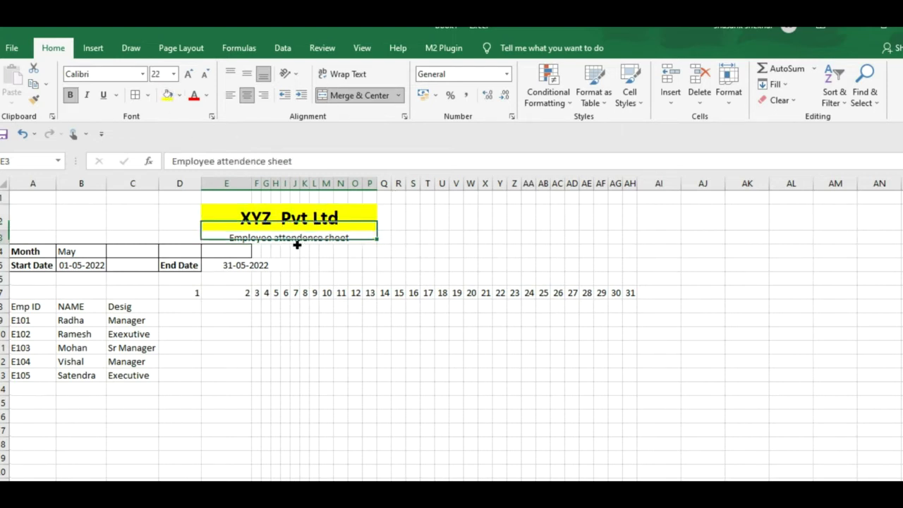
left_click(70, 95)
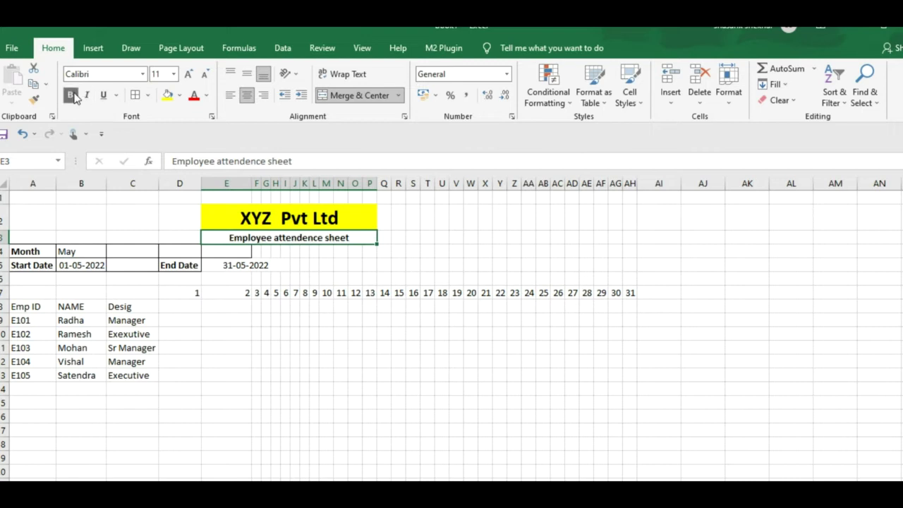
left_click(326, 401)
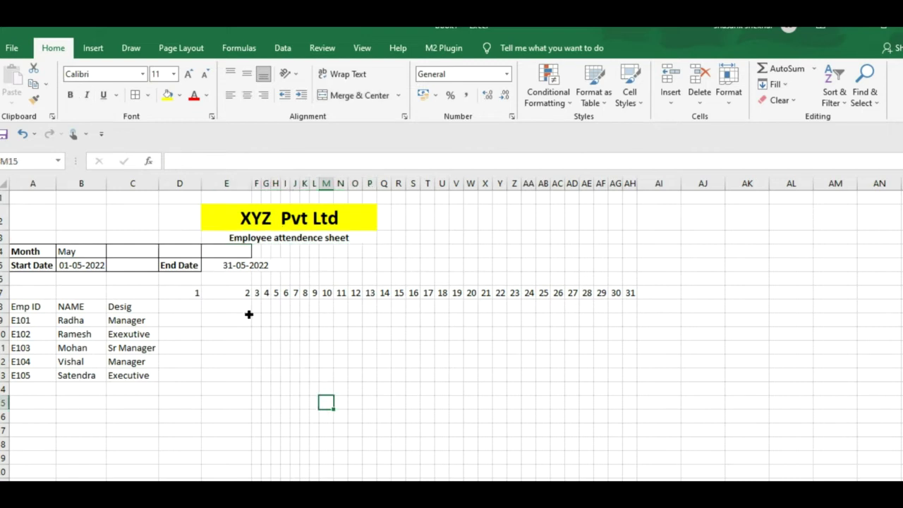
Step: Resize day columns E through AH to one shared, wider width
mouse_move(252, 184)
left_mouse_down()
mouse_move(234, 183)
mouse_move(631, 193)
left_mouse_up()
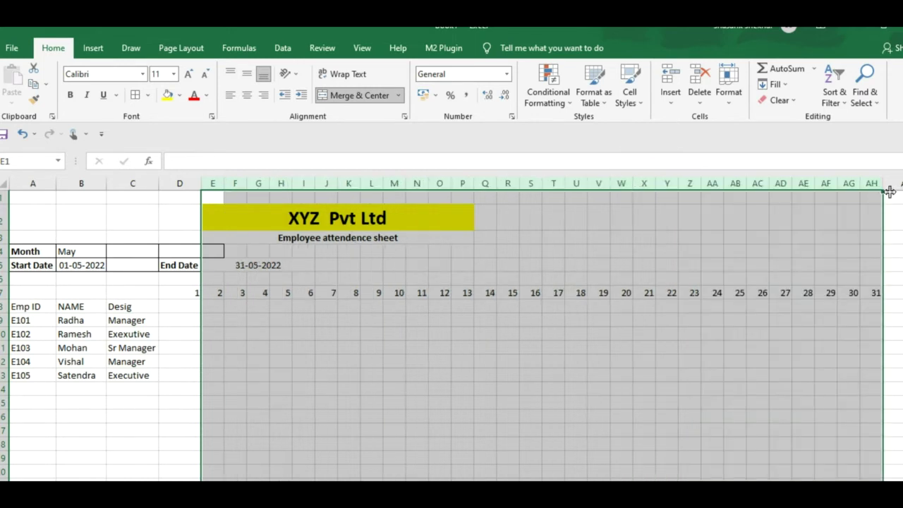
left_click_drag(883, 187, 860, 187)
left_click(223, 336)
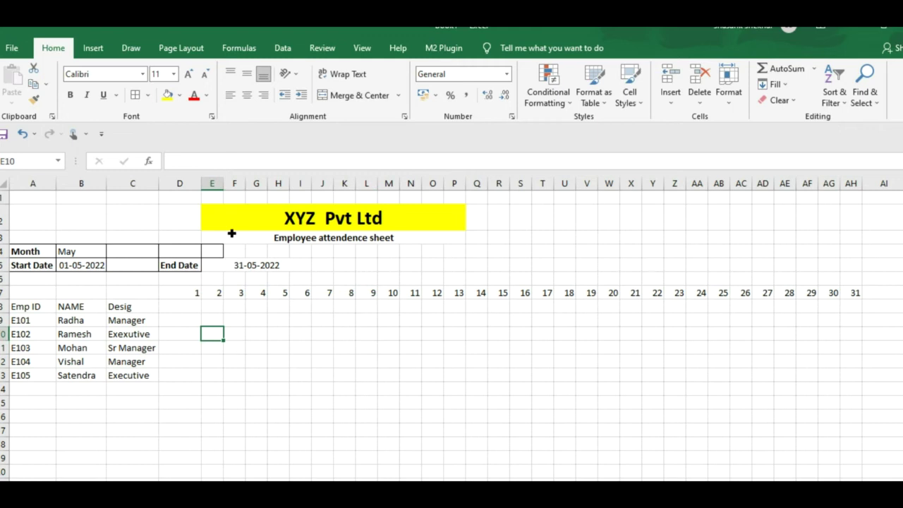
Step: Centre the day numbers in row 7
left_click(4, 293)
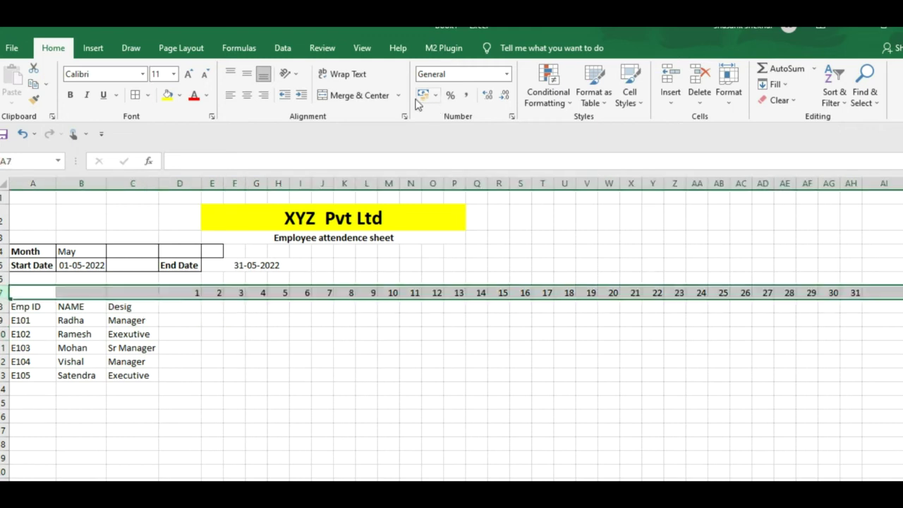
left_click(246, 94)
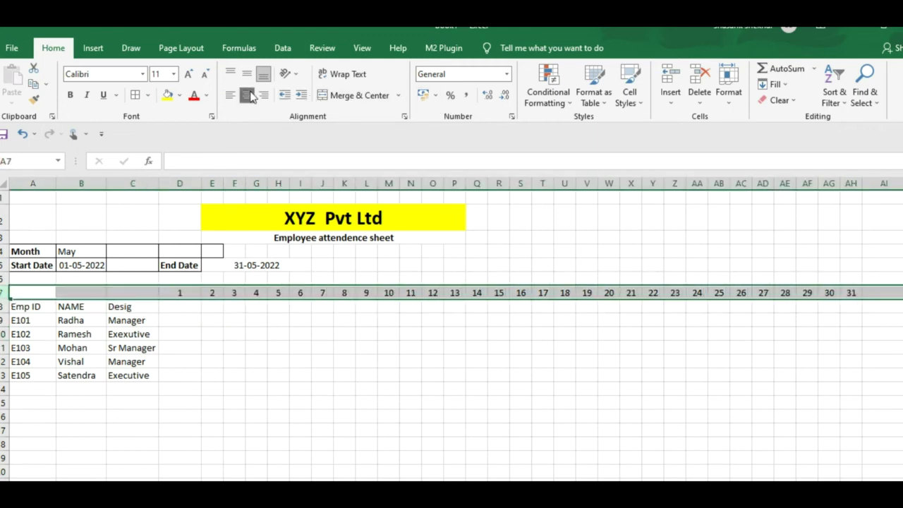
left_click(285, 389)
Step: Put All Borders on A4:I5, then clear borders from the empty row-4 cells right of May
left_click_drag(33, 256, 261, 268)
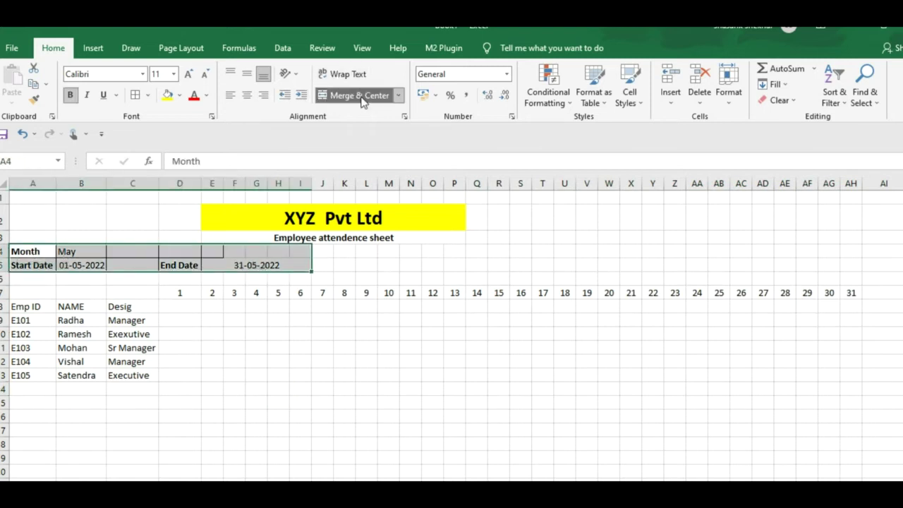
left_click(139, 96)
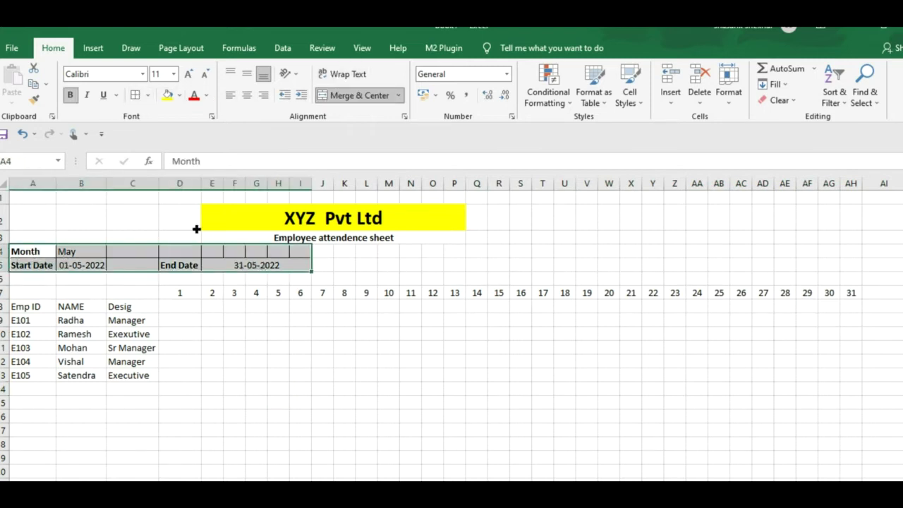
left_click(308, 347)
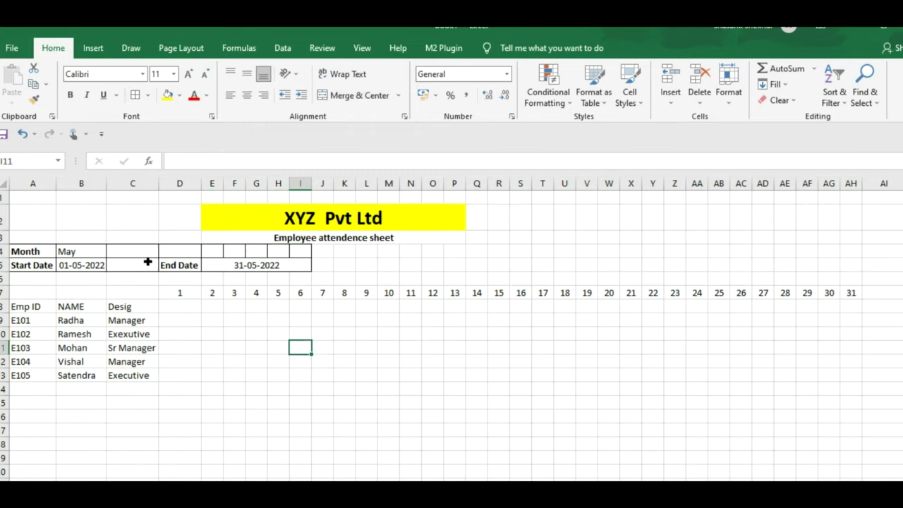
left_click(435, 252)
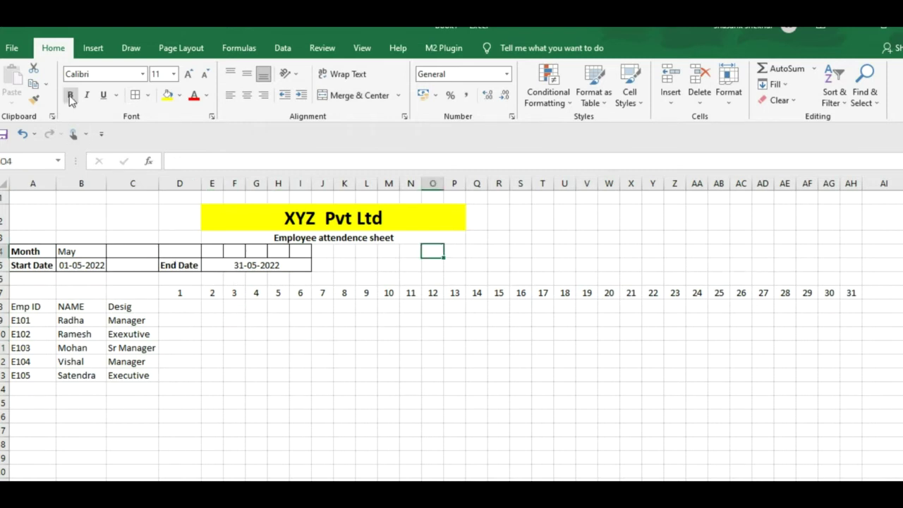
left_click(33, 97)
left_click_drag(132, 253, 299, 251)
left_click(345, 265)
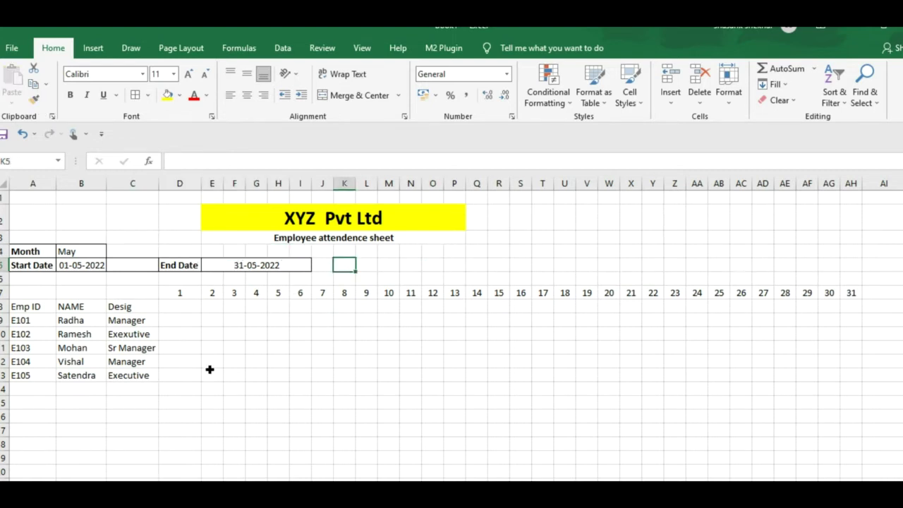
left_click(188, 312)
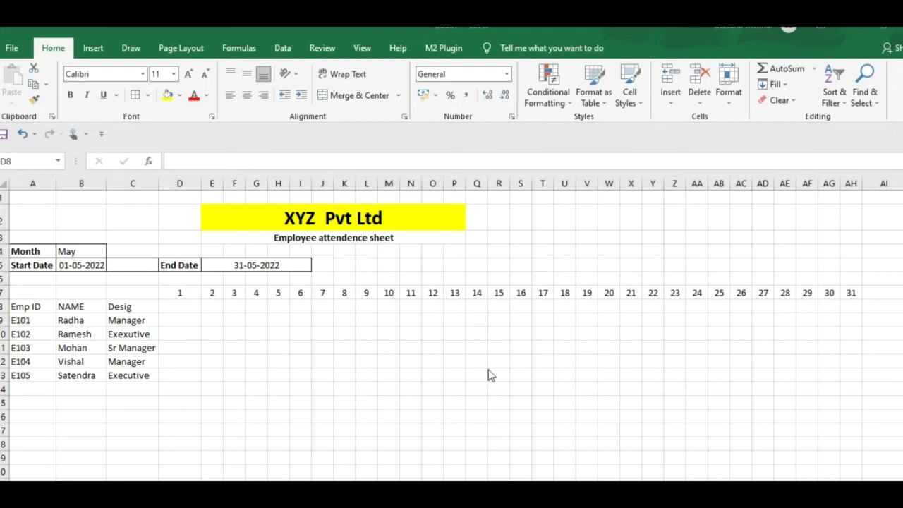
Step: Enter =TEXT(D7,"ddd") in D8 and fill it across to AH8
left_click(189, 313)
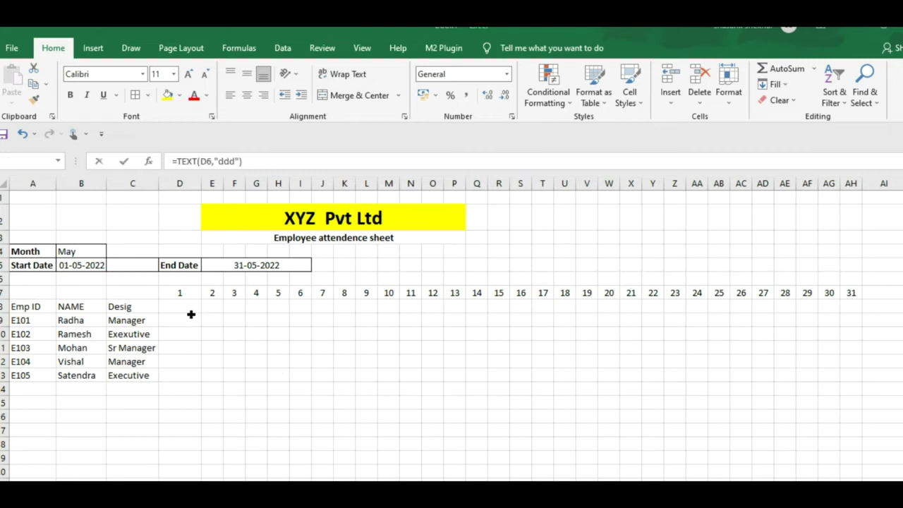
left_click(194, 309)
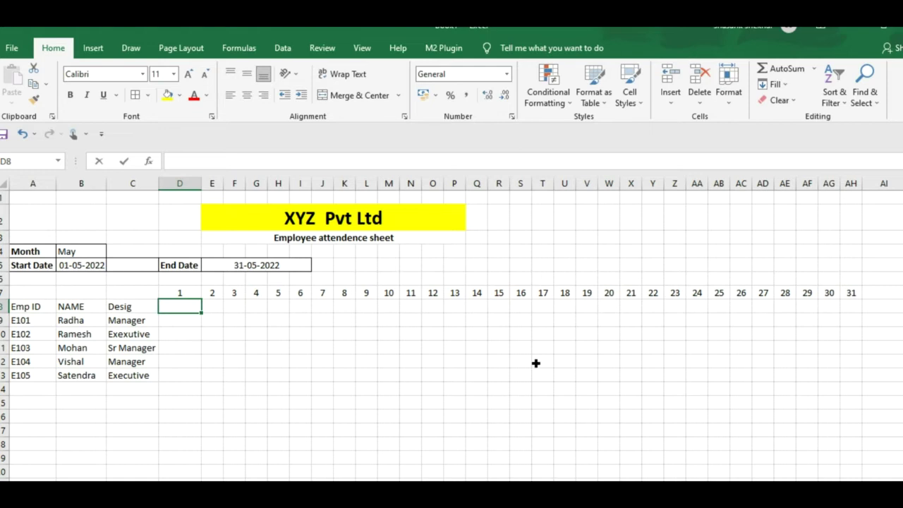
type("=te")
key("Tab")
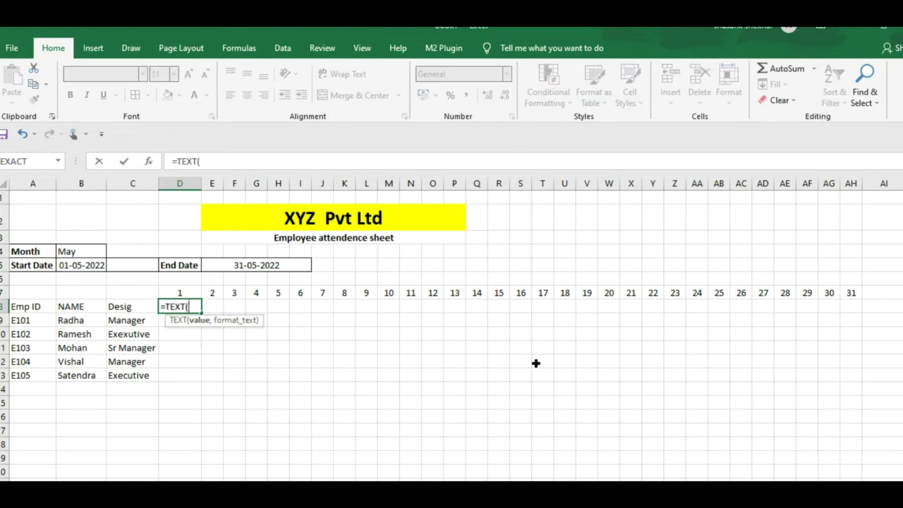
left_click(191, 294)
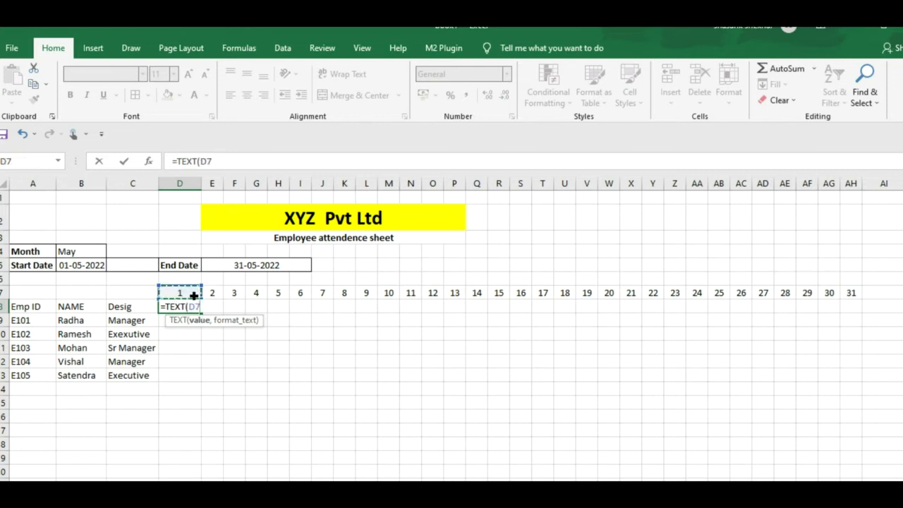
type(",\"ddd")
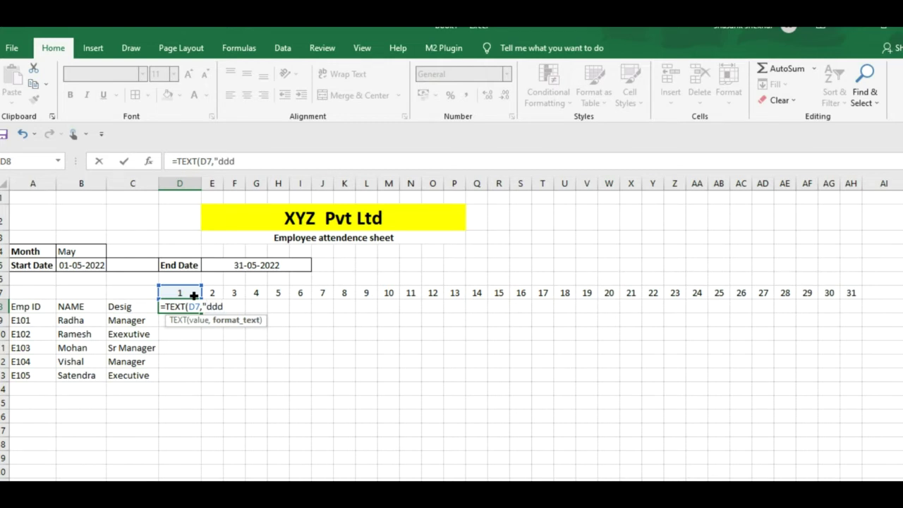
type(")")
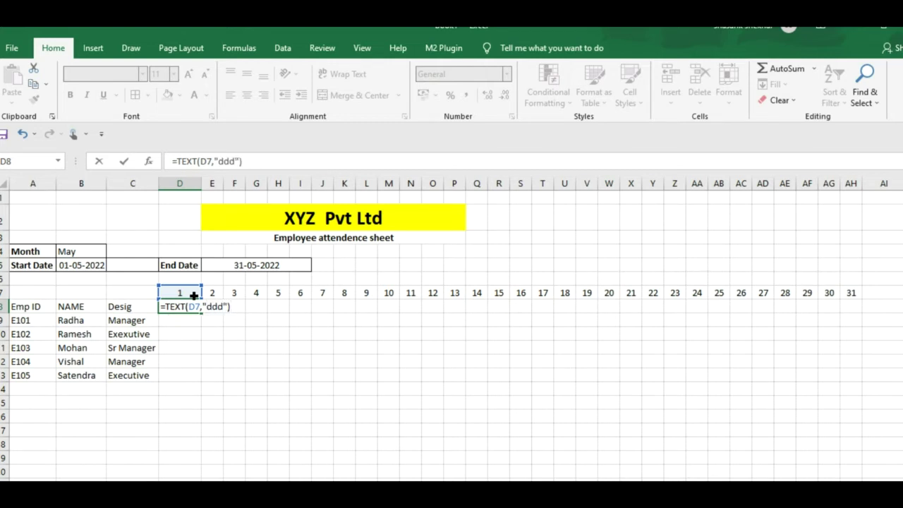
key("Return")
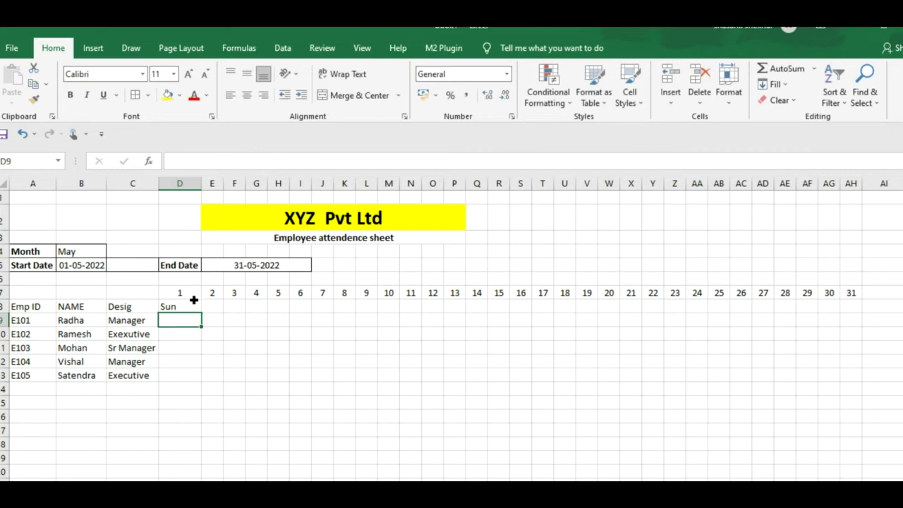
left_click(189, 311)
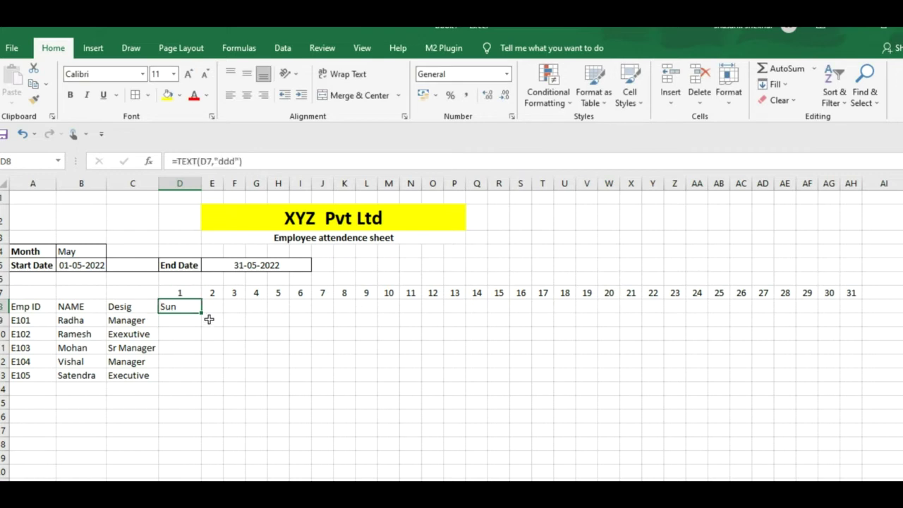
left_click_drag(207, 318, 859, 311)
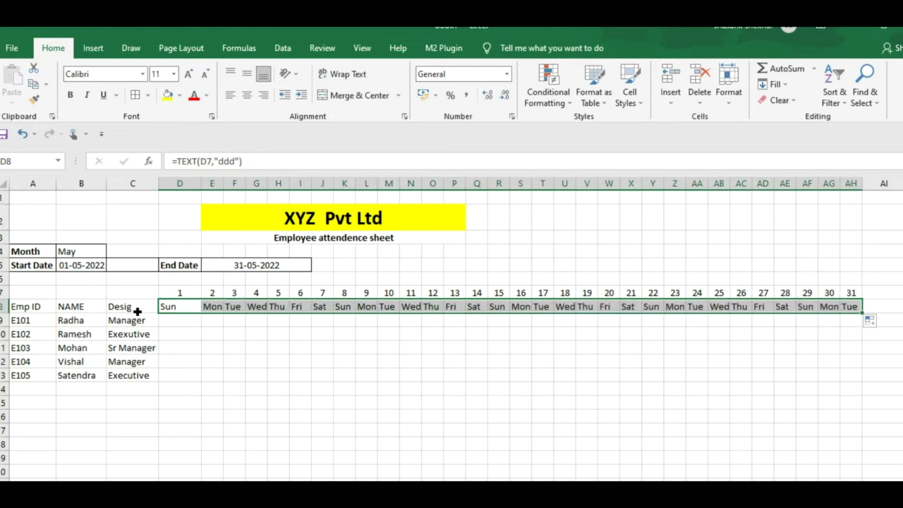
Step: Centre the weekday names in row 8 and narrow column D
left_click(247, 95)
left_click(228, 331)
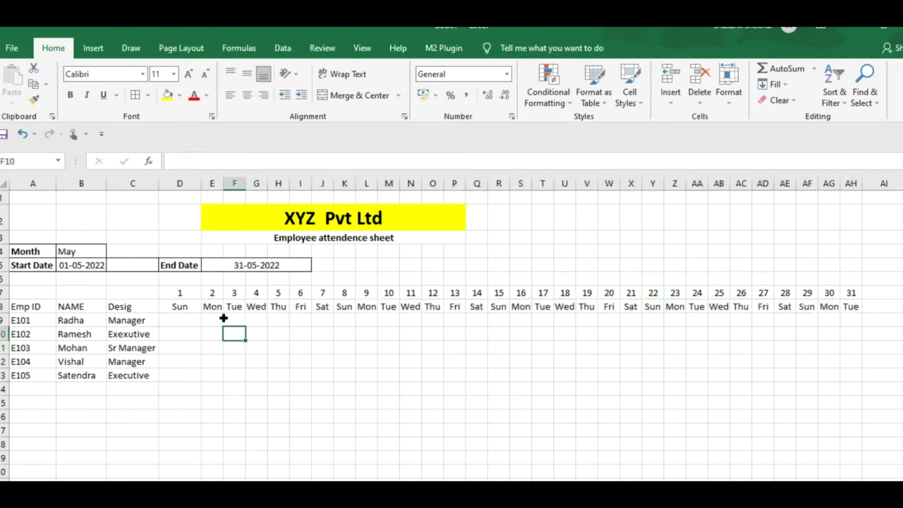
left_click_drag(203, 184, 196, 183)
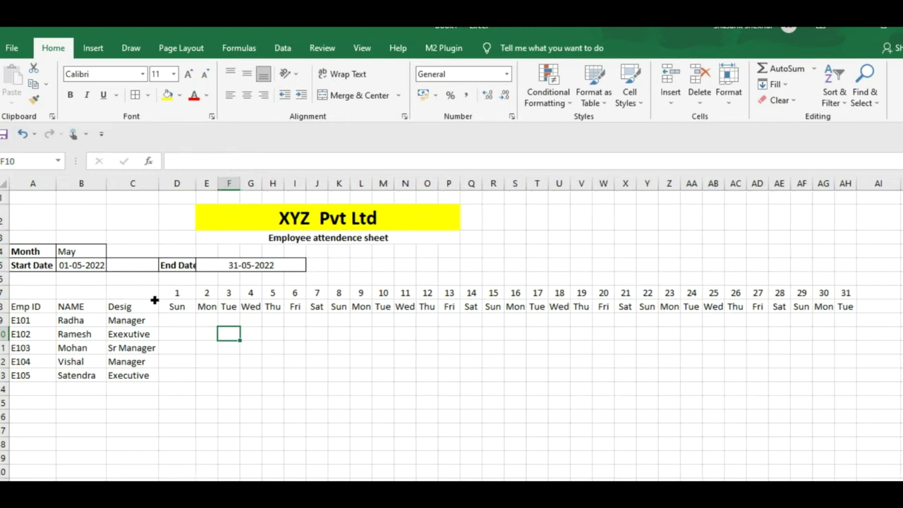
Step: Make the day and weekday header rows D7:AH8 bold with a yellow fill
left_click(182, 298)
left_click_drag(185, 301, 846, 309)
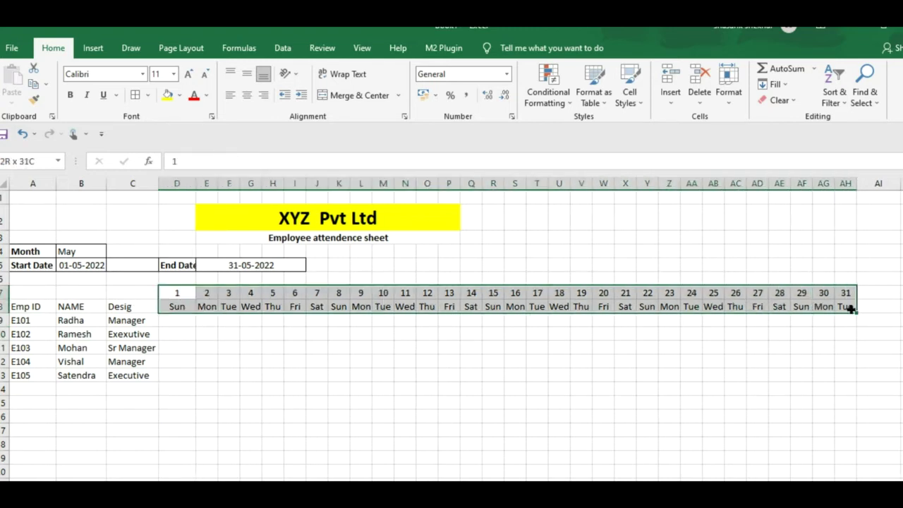
left_click(70, 95)
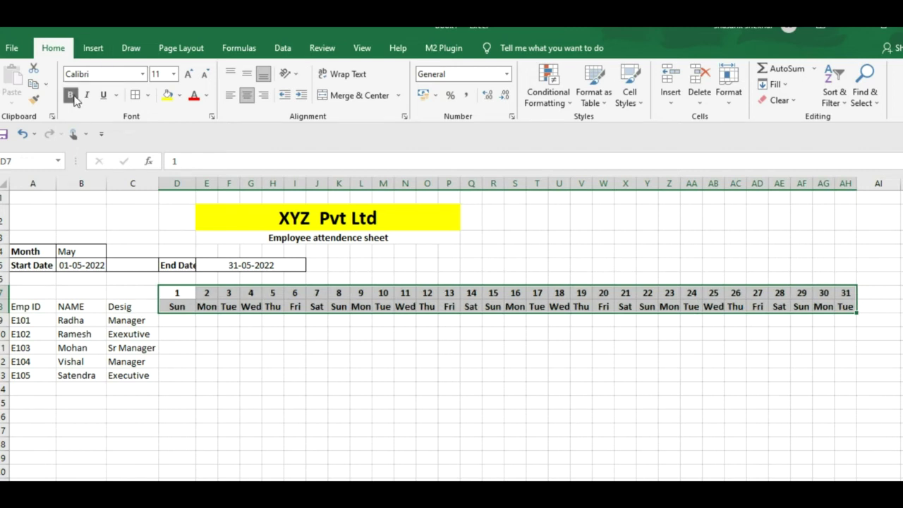
left_click(168, 95)
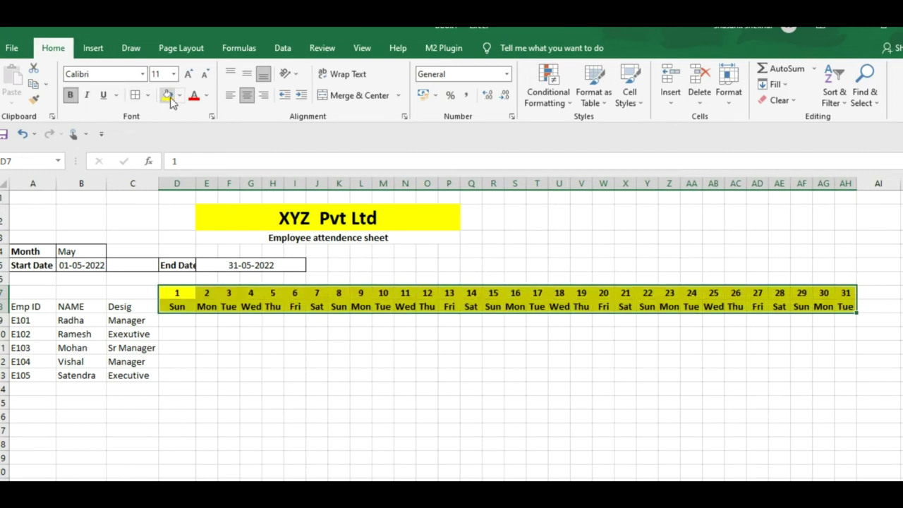
left_click(223, 339)
Step: Apply All Borders to the attendance table A7:AH13
mouse_move(26, 294)
left_mouse_down()
mouse_move(121, 346)
mouse_move(848, 380)
left_mouse_up()
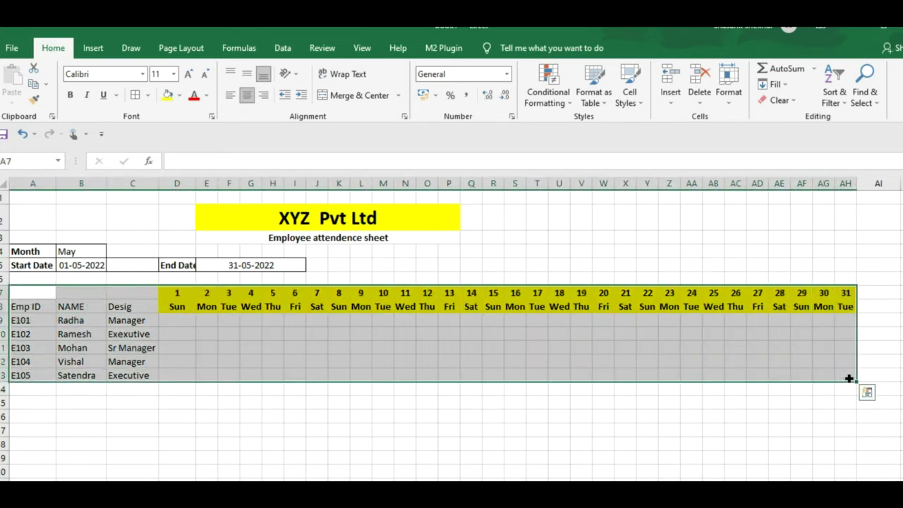
left_click(134, 94)
left_click(350, 403)
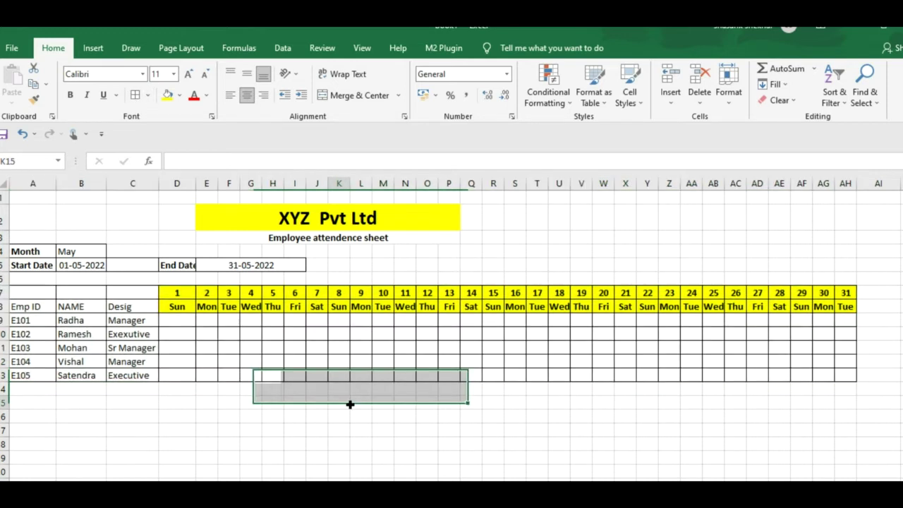
left_click(350, 404)
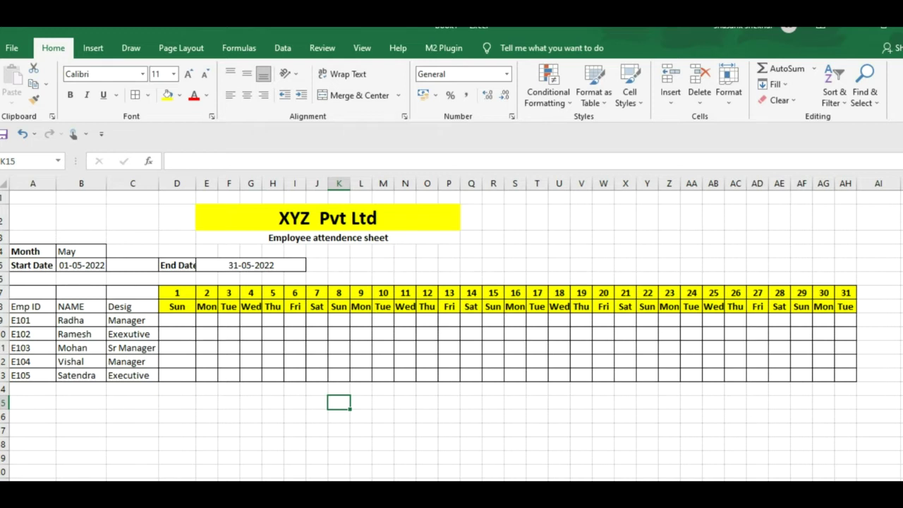
left_click(177, 324)
left_click_drag(179, 326, 842, 374)
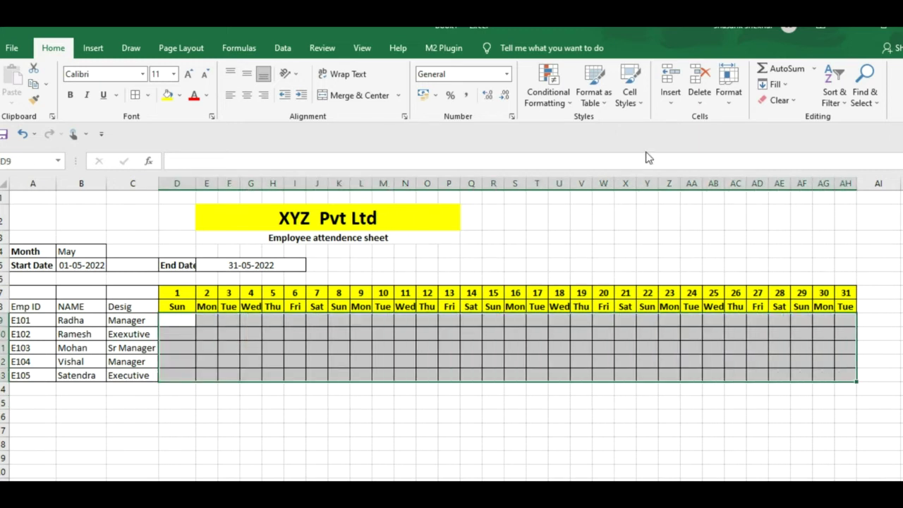
Step: Open Data Validation for D9:AH13 and set Allow to List
left_click(555, 99)
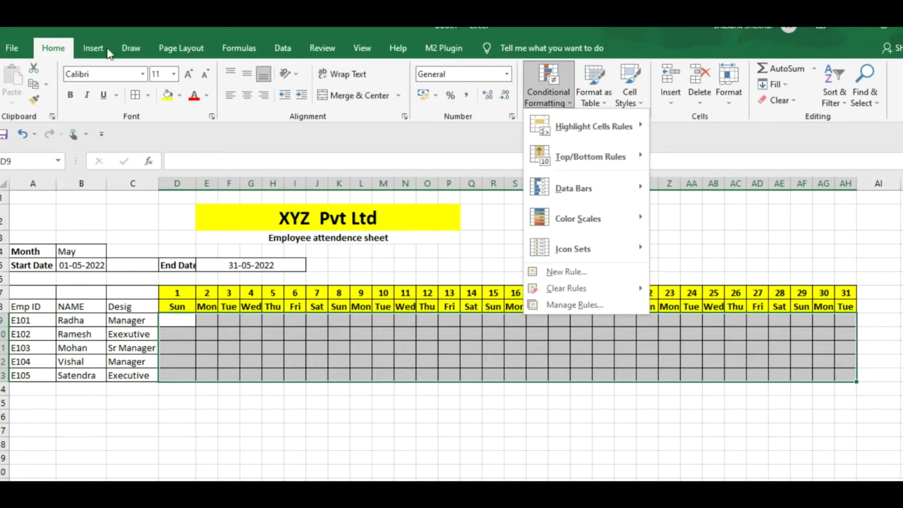
left_click(278, 50)
left_click(280, 51)
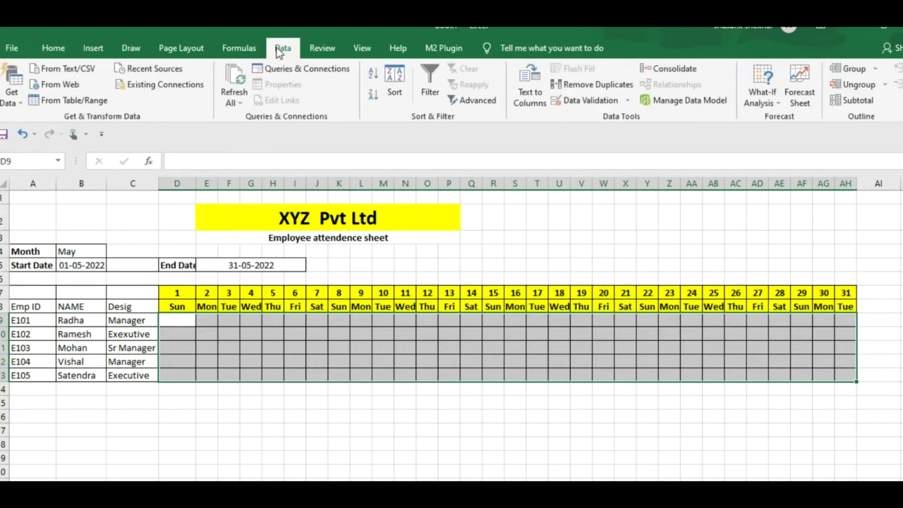
left_click(590, 101)
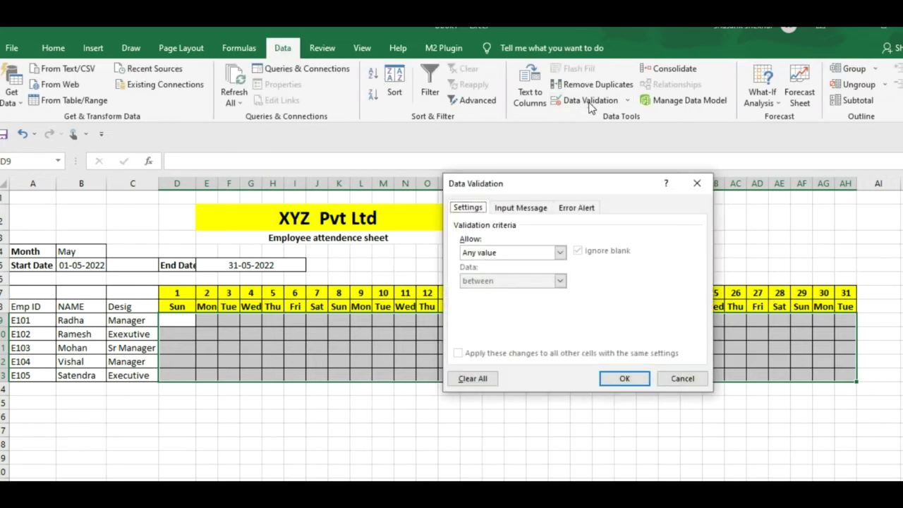
left_click(513, 252)
left_click(509, 295)
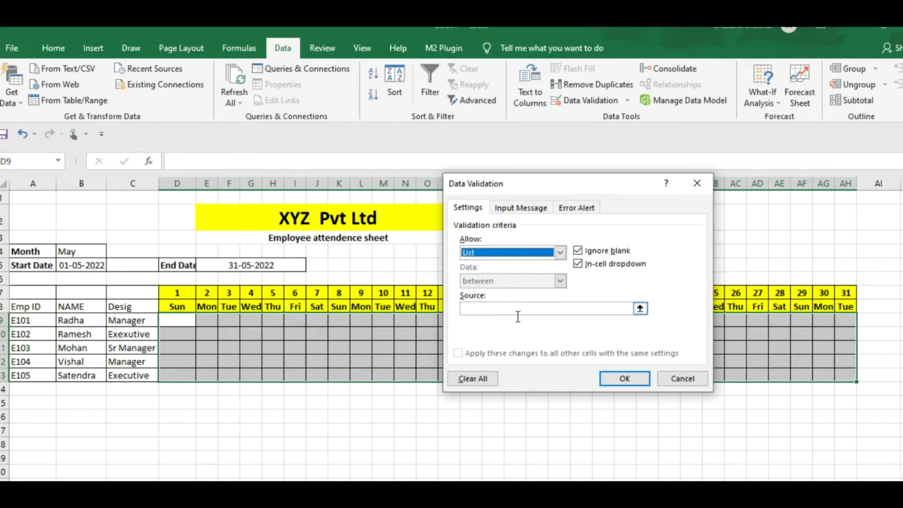
left_click(518, 308)
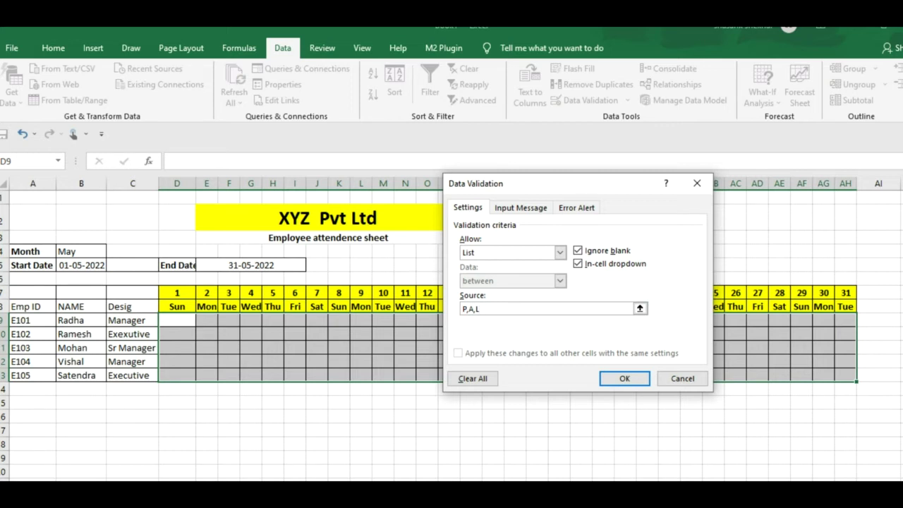
type("P,A,L")
Step: Confirm the P, A, L validation list and mark D9 as P from its dropdown
left_click(634, 381)
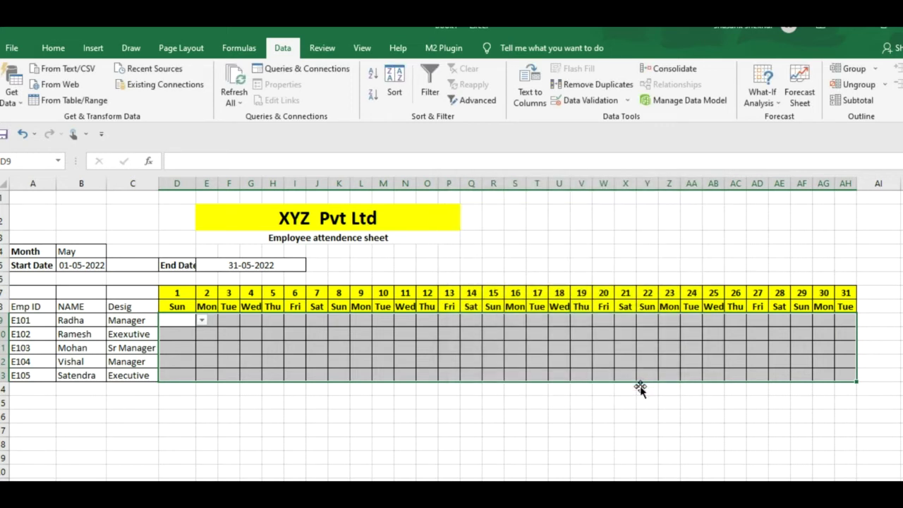
left_click(272, 429)
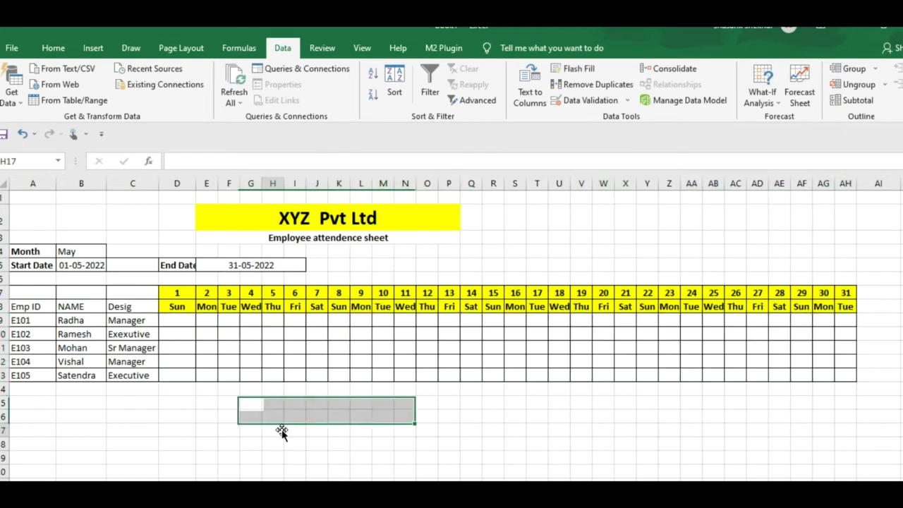
left_click(189, 325)
left_click(200, 322)
left_click(189, 332)
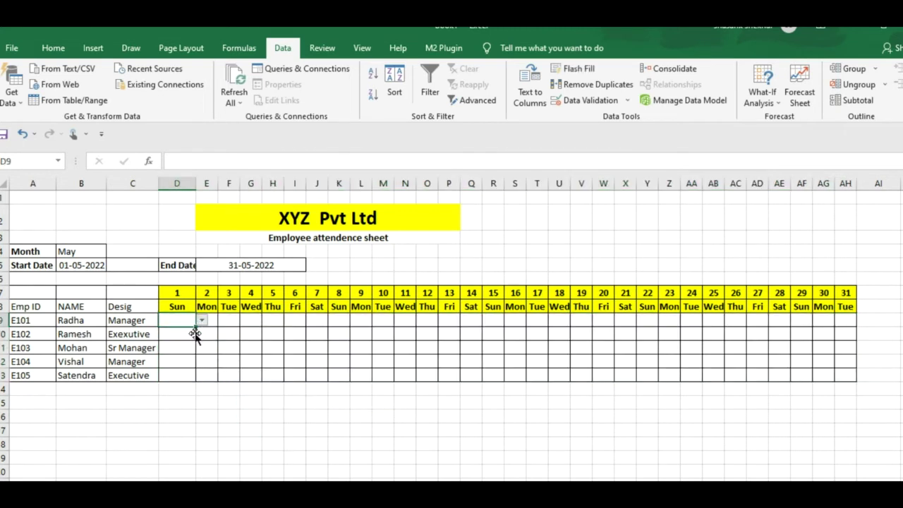
Step: Set D10 to P and change D9 to A using the in-cell dropdowns
left_click(189, 334)
left_click(201, 334)
left_click(190, 355)
left_click(202, 334)
left_click(188, 343)
left_click(191, 325)
left_click(202, 320)
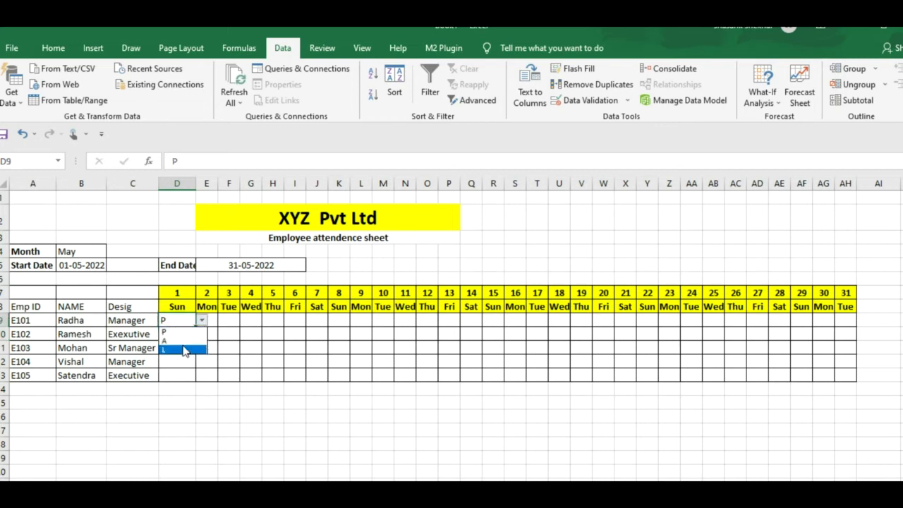
left_click(188, 344)
left_click(216, 437)
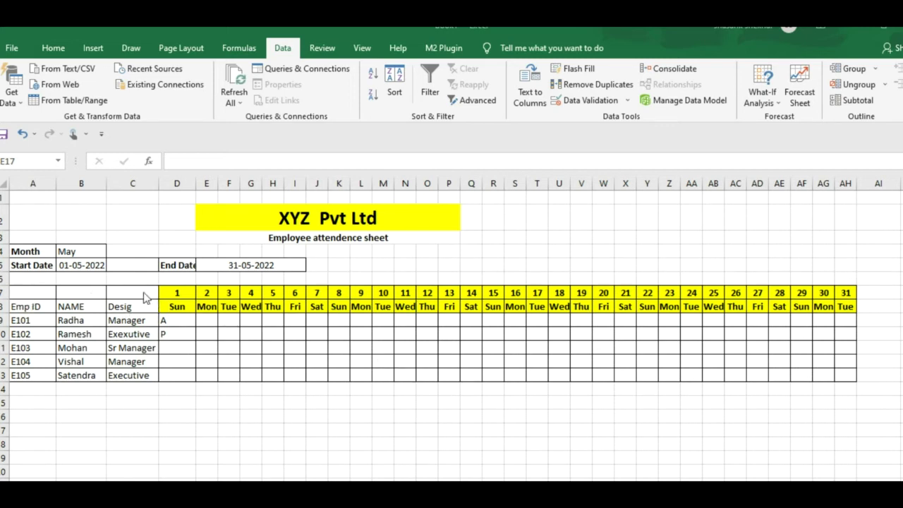
left_click_drag(182, 294, 843, 375)
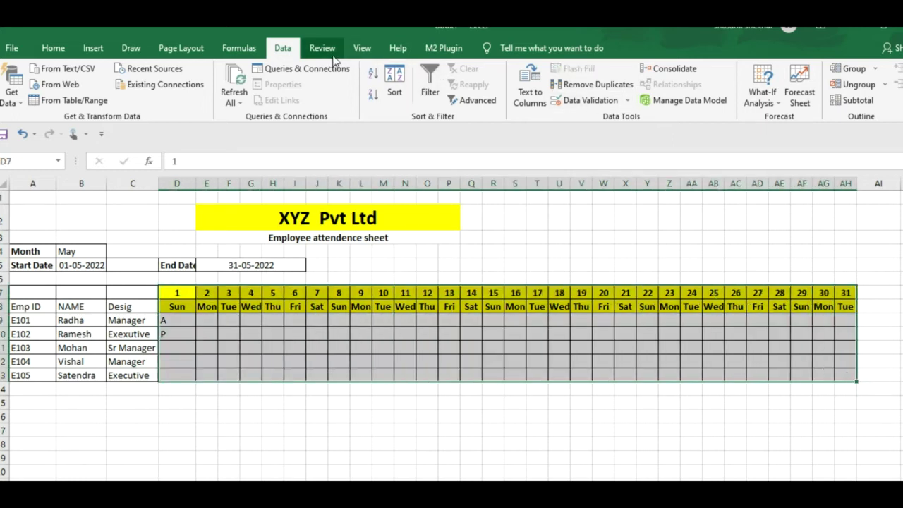
Step: Create a formula-based conditional formatting rule =D$8="Sun" for the attendance grid
left_click(52, 48)
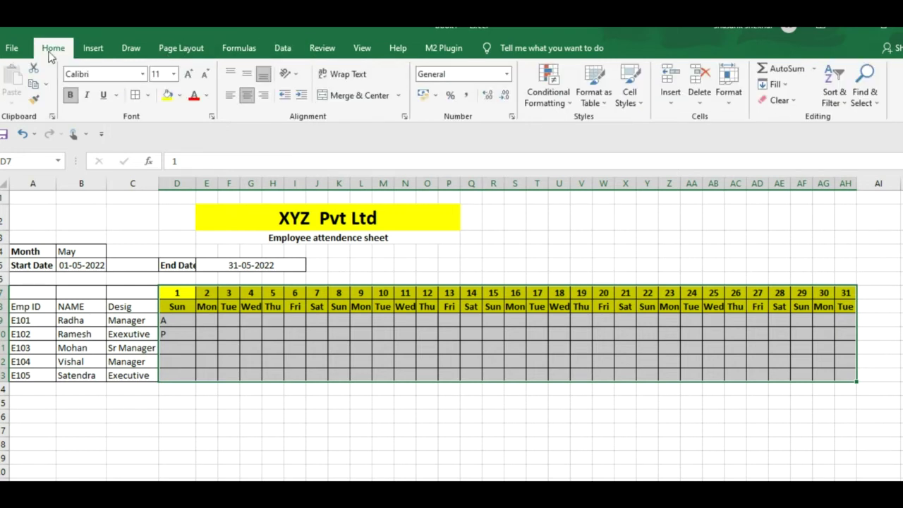
left_click(547, 89)
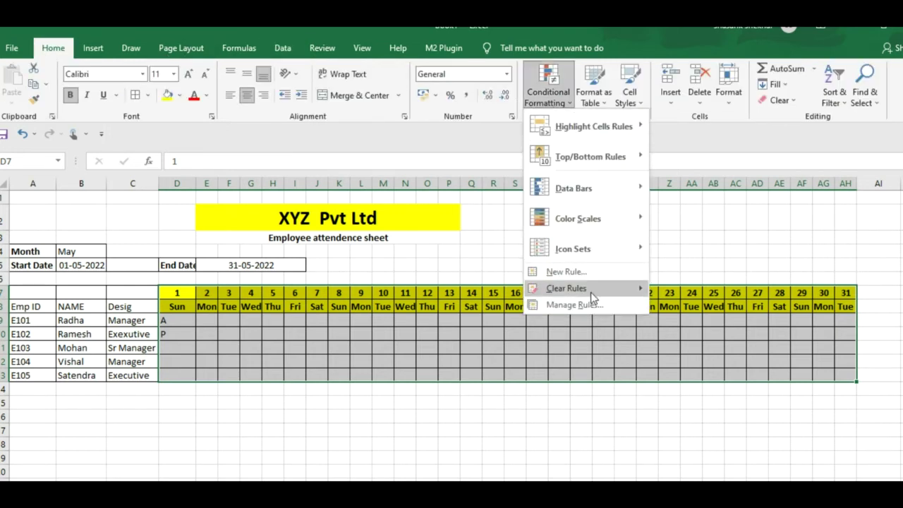
left_click(565, 272)
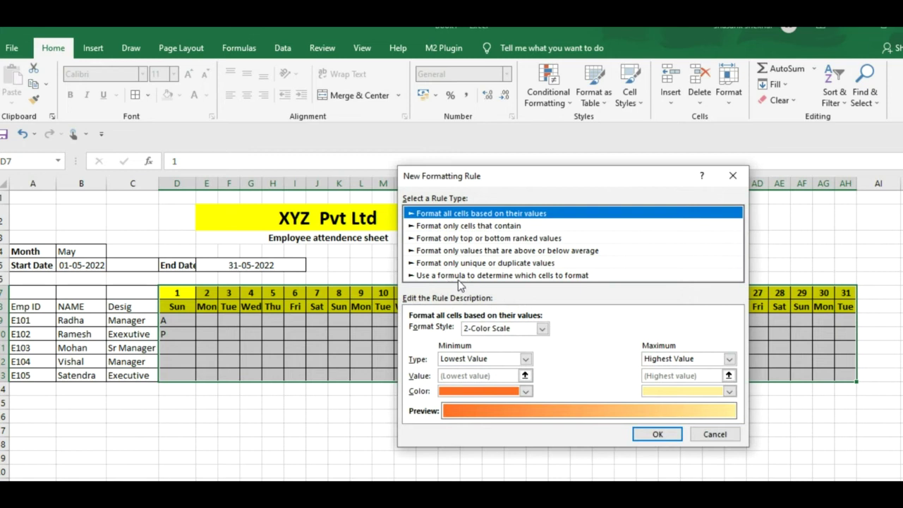
left_click(547, 275)
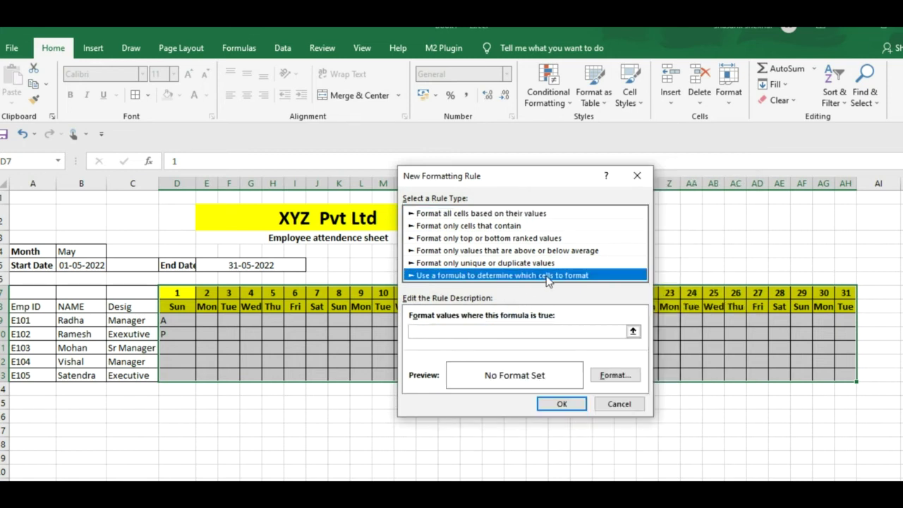
left_click(466, 338)
type("=")
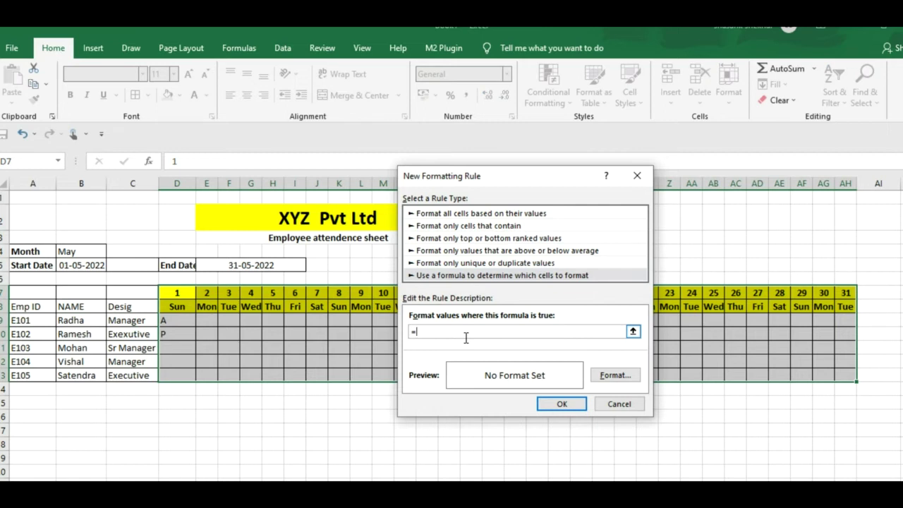
left_click(183, 310)
type("=")
key("BackSpace")
Step: Format the Sunday rule with red fill and white font, and apply it
left_click(614, 375)
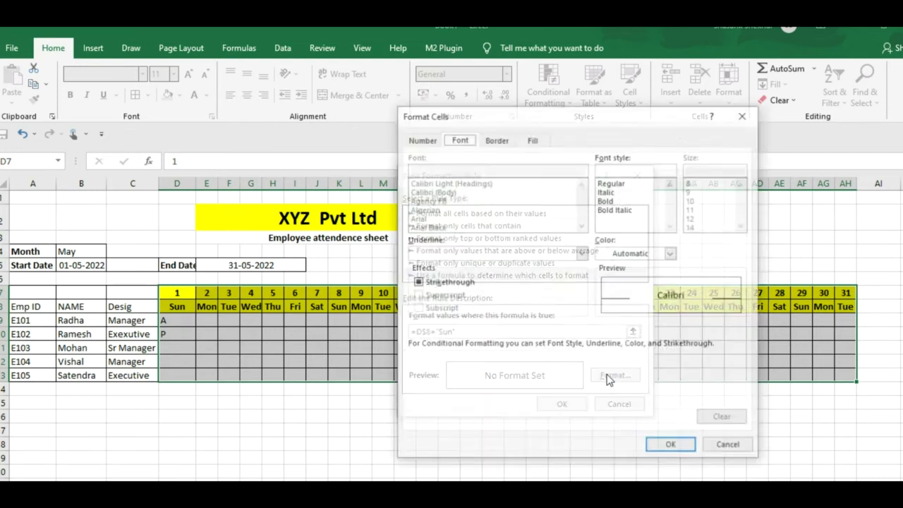
left_click(530, 139)
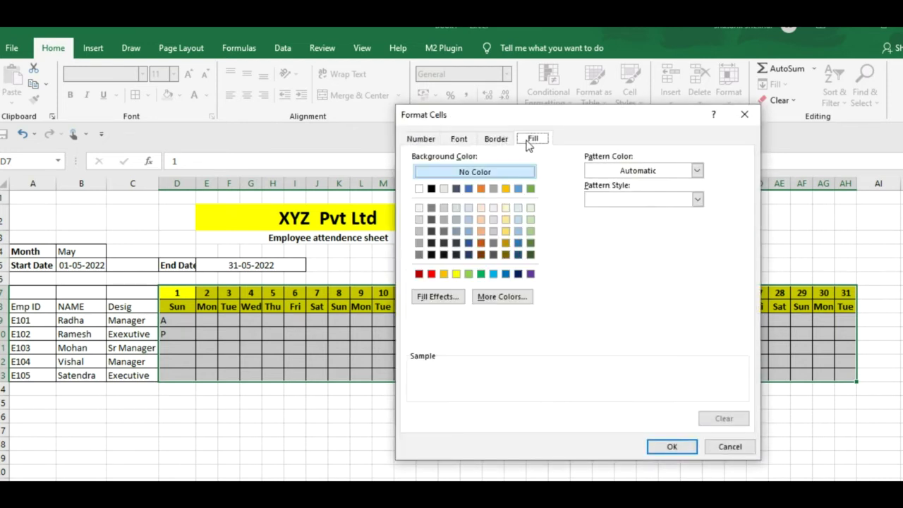
left_click(430, 274)
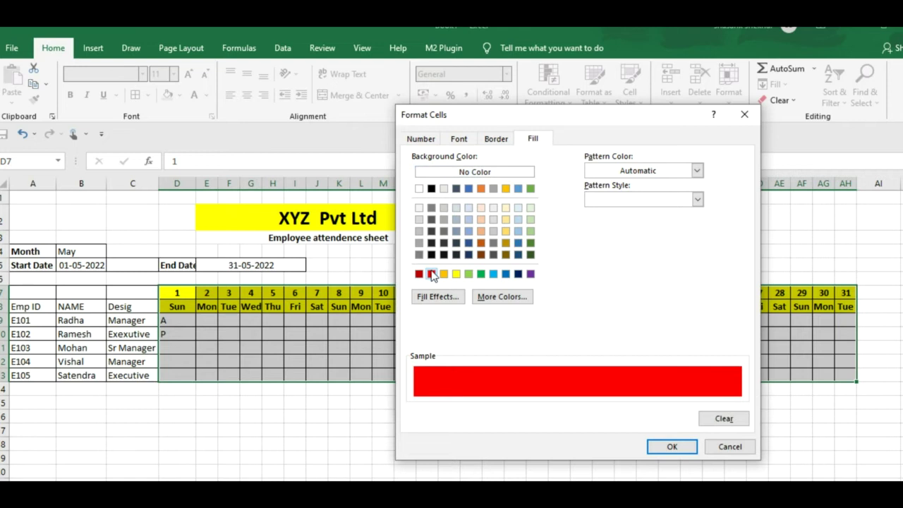
left_click(471, 140)
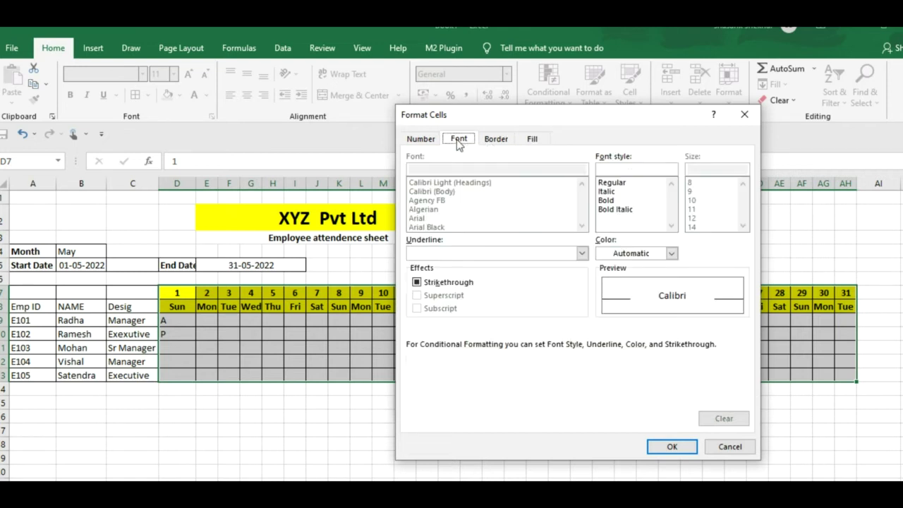
left_click(654, 257)
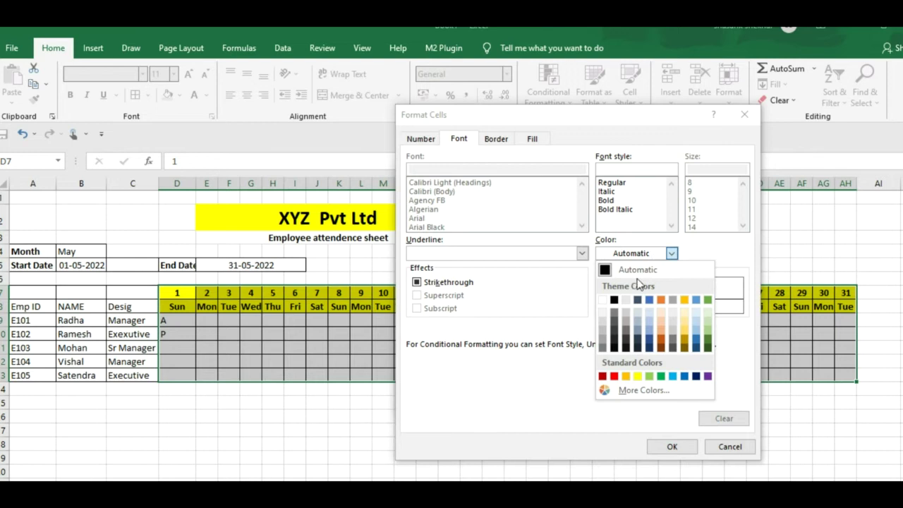
left_click(602, 301)
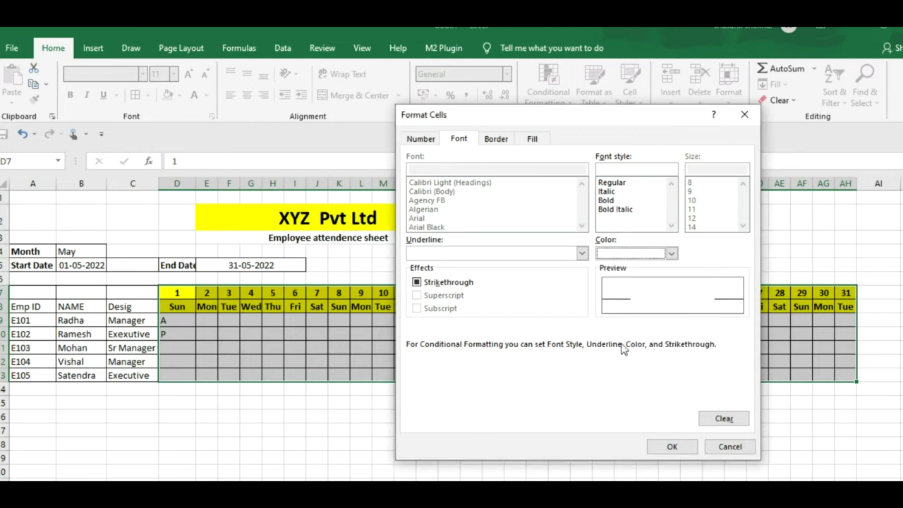
left_click(679, 447)
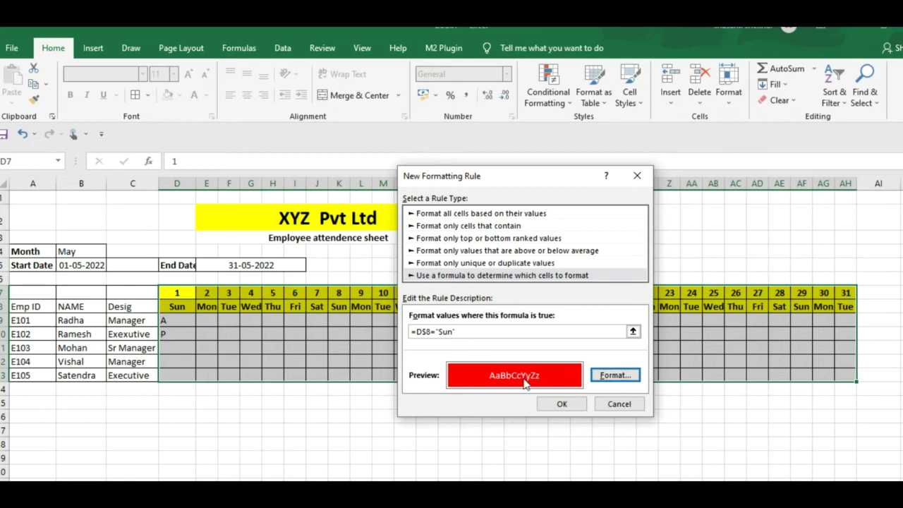
left_click(562, 405)
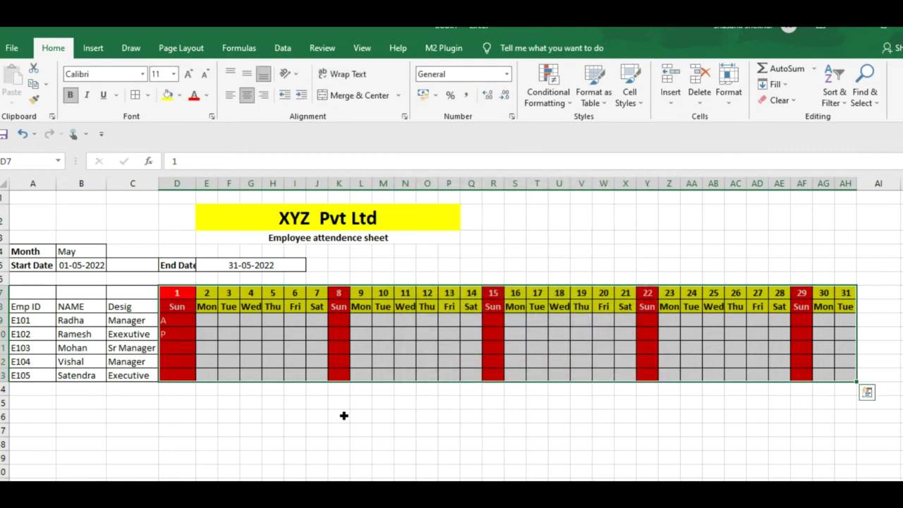
Step: Narrow column D slightly and set D9 to L from its dropdown
left_click(277, 419)
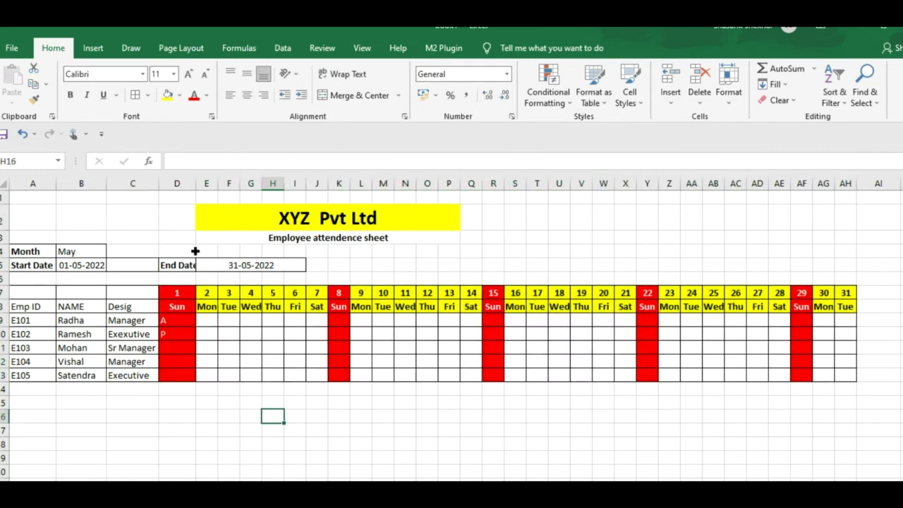
left_click_drag(195, 183, 188, 183)
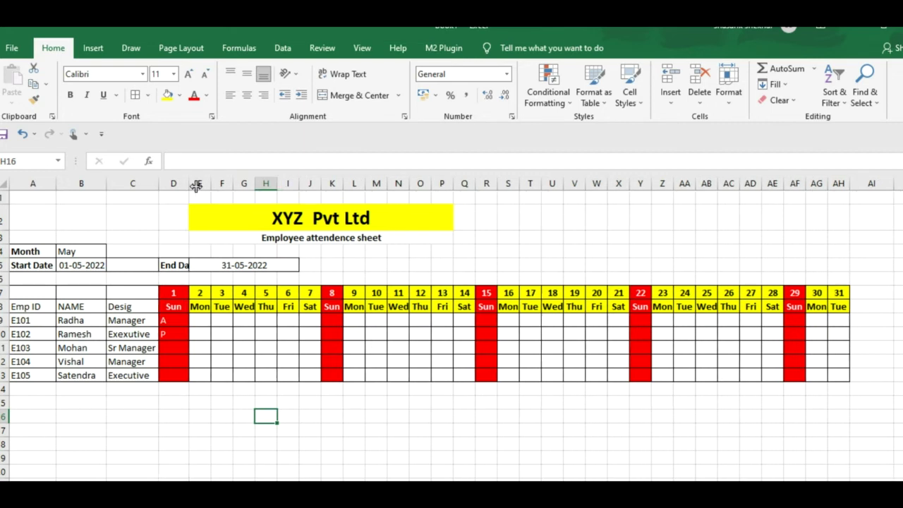
left_click(181, 322)
left_click(195, 322)
left_click(182, 352)
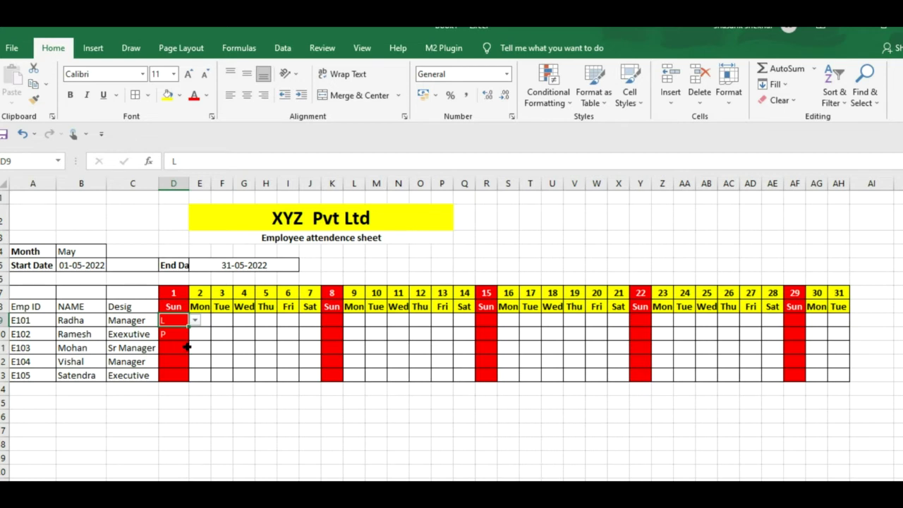
Step: Switch D9 to A and back to L, leaving L as day 1's mark
left_click(196, 322)
left_click(189, 341)
left_click(194, 321)
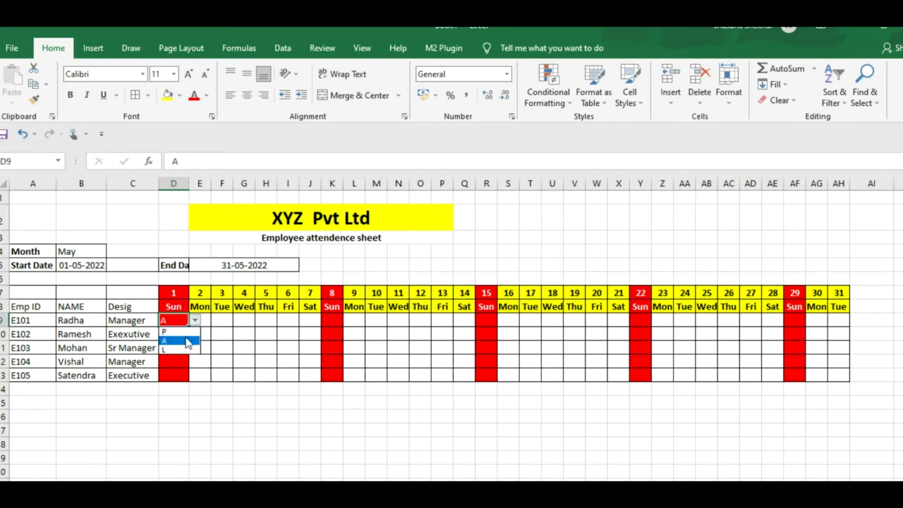
left_click(183, 350)
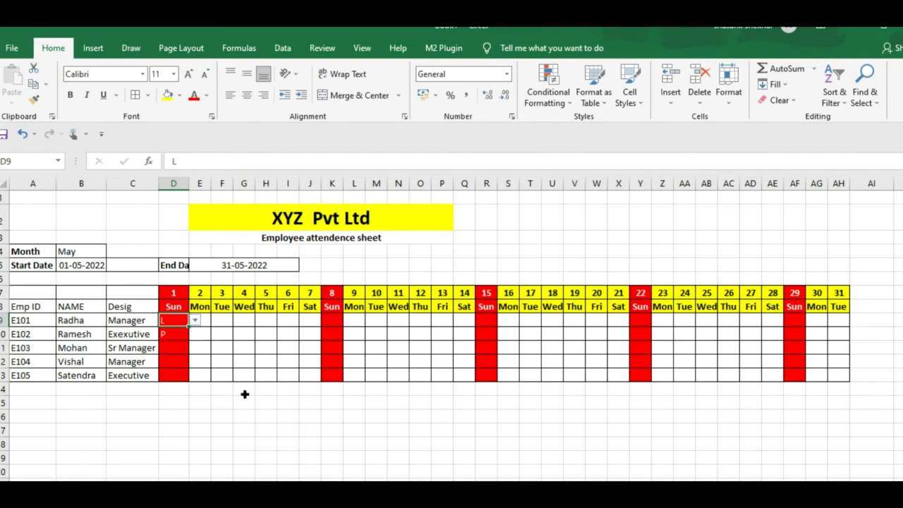
left_click(194, 321)
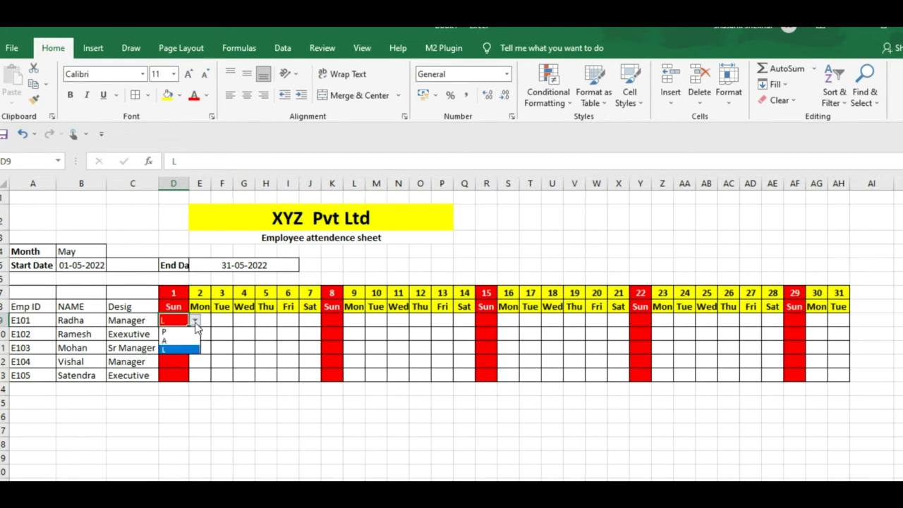
left_click(229, 413)
left_click(217, 353)
left_click(197, 331)
left_click(180, 324)
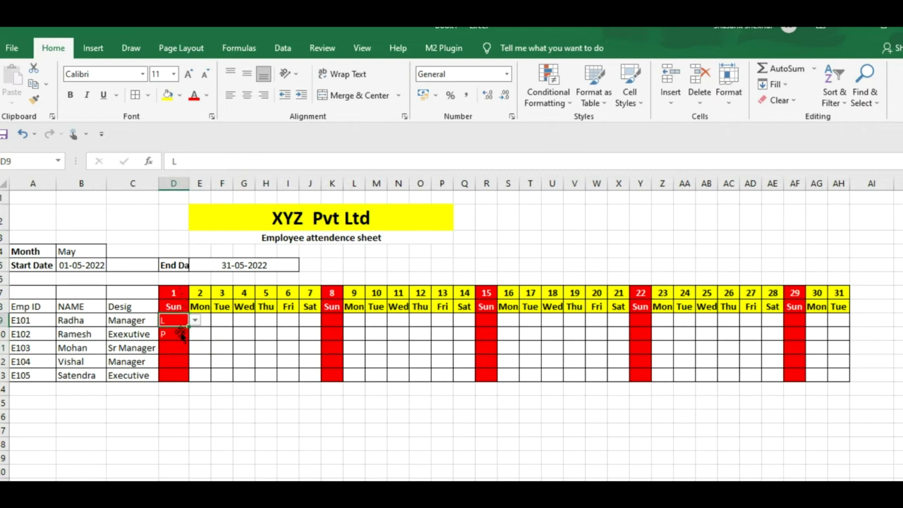
mouse_move(177, 323)
left_mouse_down()
mouse_move(477, 372)
mouse_move(842, 378)
left_mouse_up()
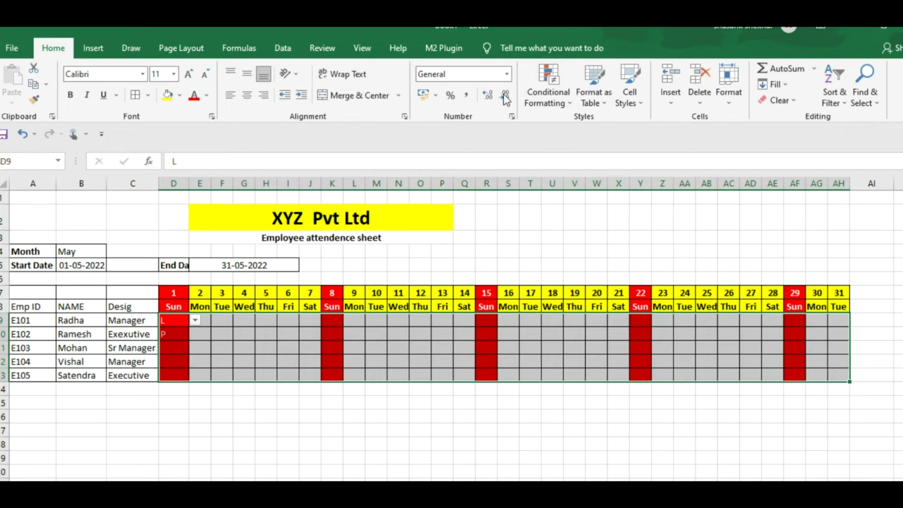
Step: Review the existing conditional formatting rules for the attendance grid
left_click(564, 99)
left_click(574, 305)
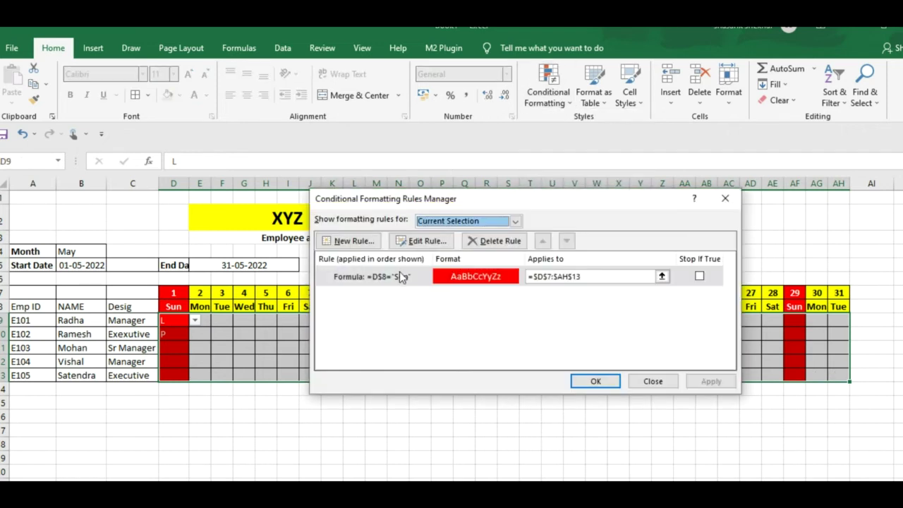
left_click(652, 381)
Step: Change the attendance grid's Data Validation source to P,A,L," " to allow a blank choice
left_click(282, 48)
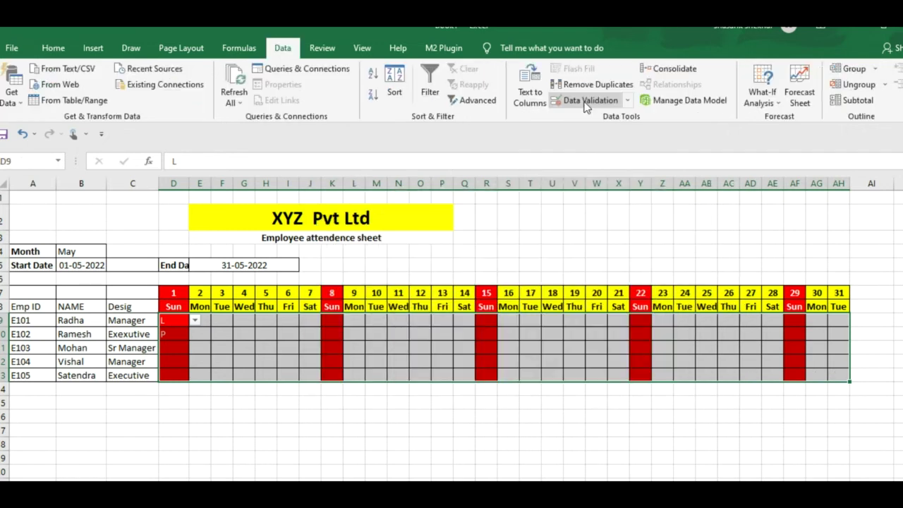
left_click(589, 100)
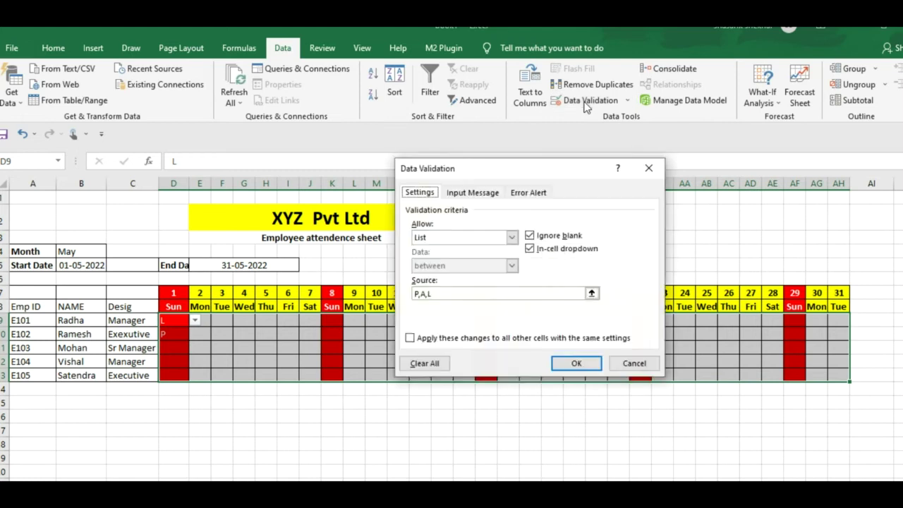
left_click(452, 297)
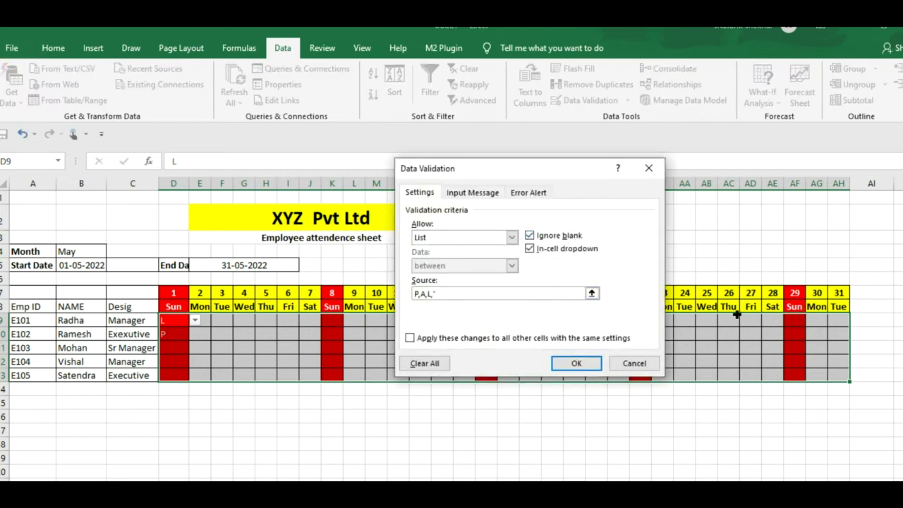
type(",\" \"")
left_click(575, 363)
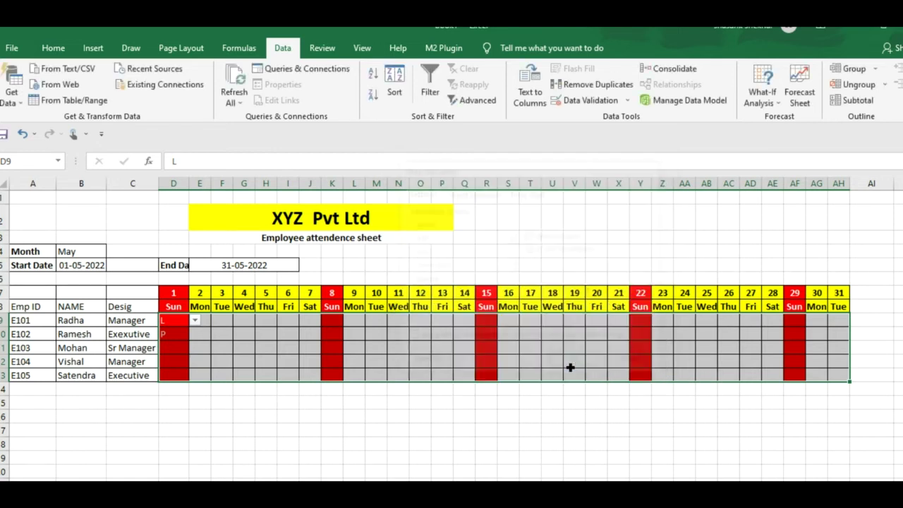
Step: Set Sunday cells D9 and D10 to the blank entry from their dropdowns
left_click(319, 434)
left_click(185, 325)
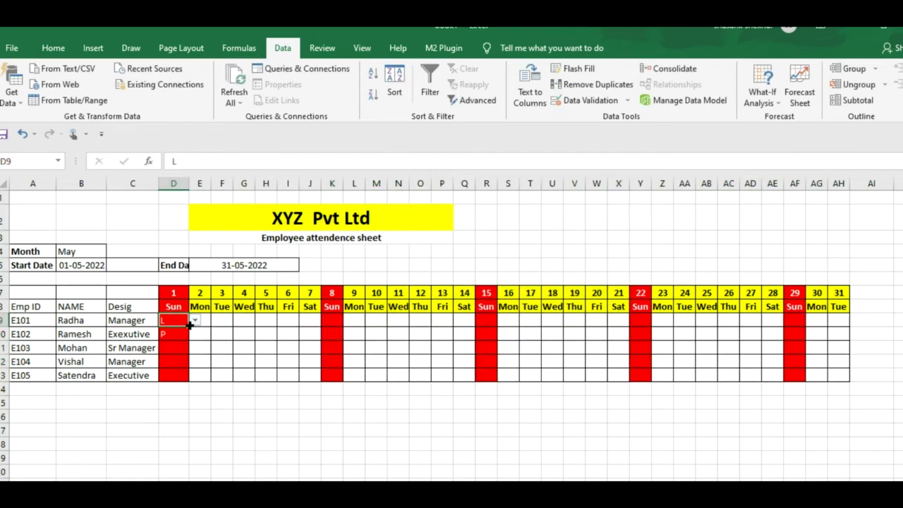
left_click(195, 320)
left_click(187, 350)
left_click(194, 321)
left_click(183, 359)
left_click(184, 334)
left_click(195, 334)
left_click(183, 373)
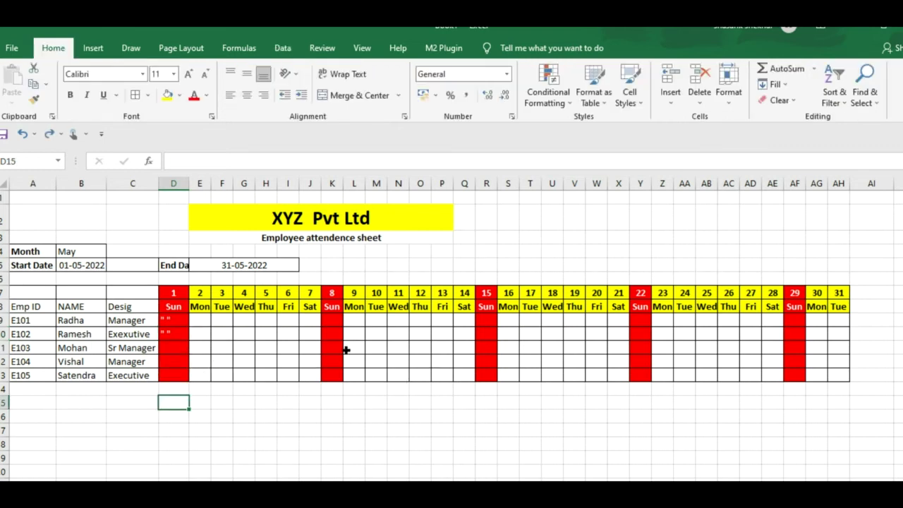
Step: Enter P for the first week's working days in row 9, E9 through J9
left_click(200, 321)
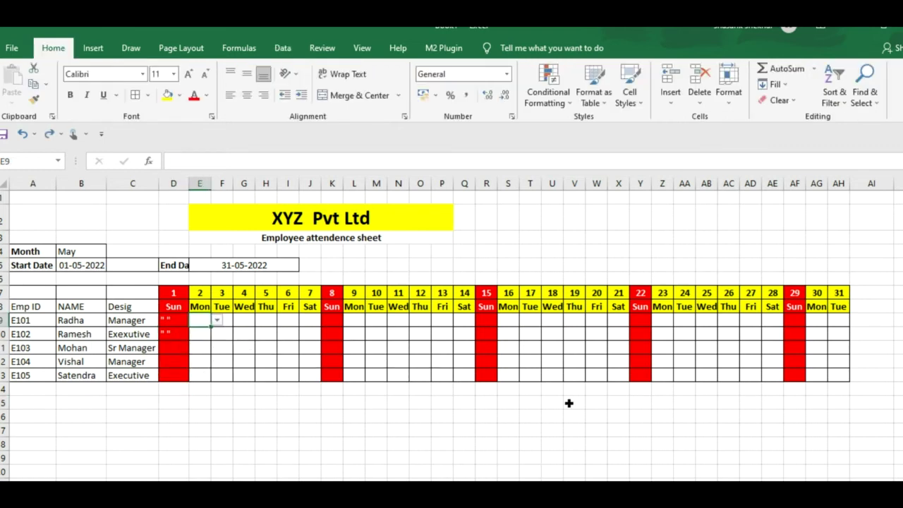
type("p")
key("Return")
key("Return")
type("=")
key("Down")
key("Return")
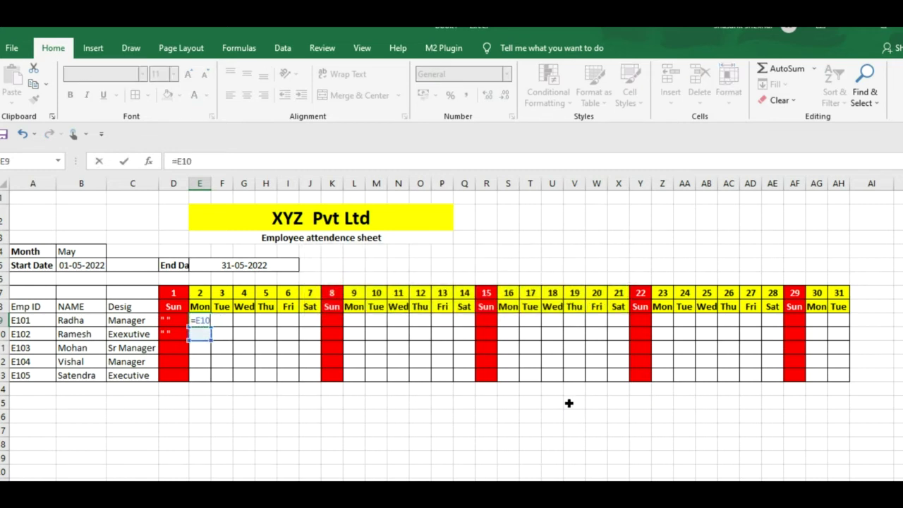
key("Escape")
type("P")
key("Return")
type("P")
key("Return")
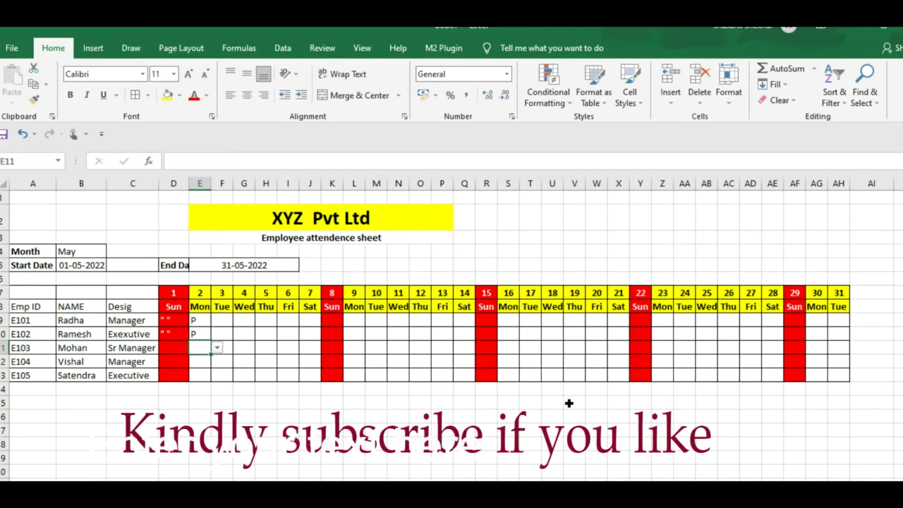
type("A")
key("Tab")
key("Up")
key("Up")
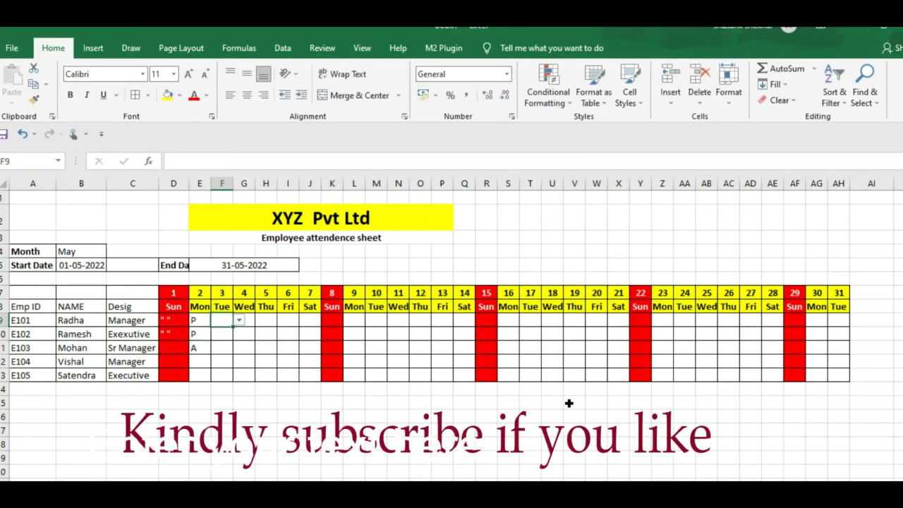
type("P\tP\tP\tP\tP")
key("Left")
key("Left")
key("Left")
key("Left")
key("Left")
Step: Copy the first week's P entries from row 9 and paste them into the other employee rows
key("shift+Right")
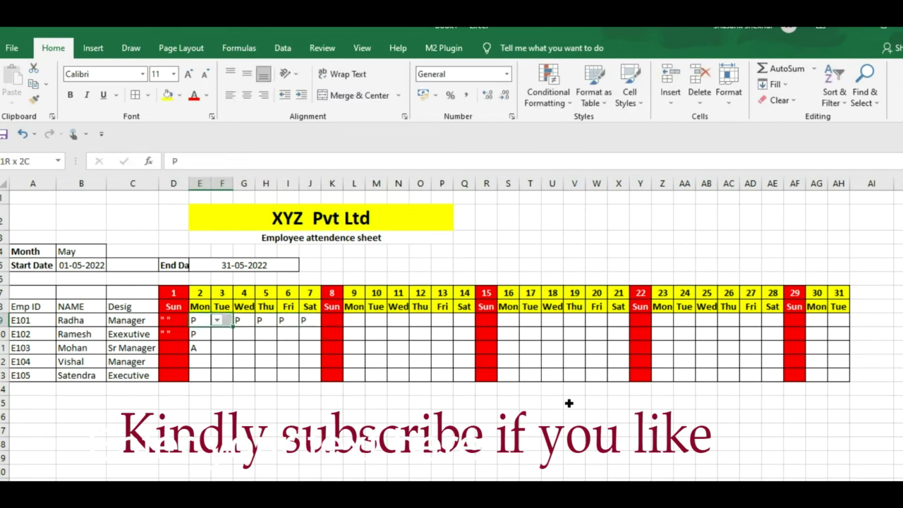
key("shift+Right")
key("shift+Right")
key("shift+Right")
key("shift+Right")
key("ctrl+c")
key("Down")
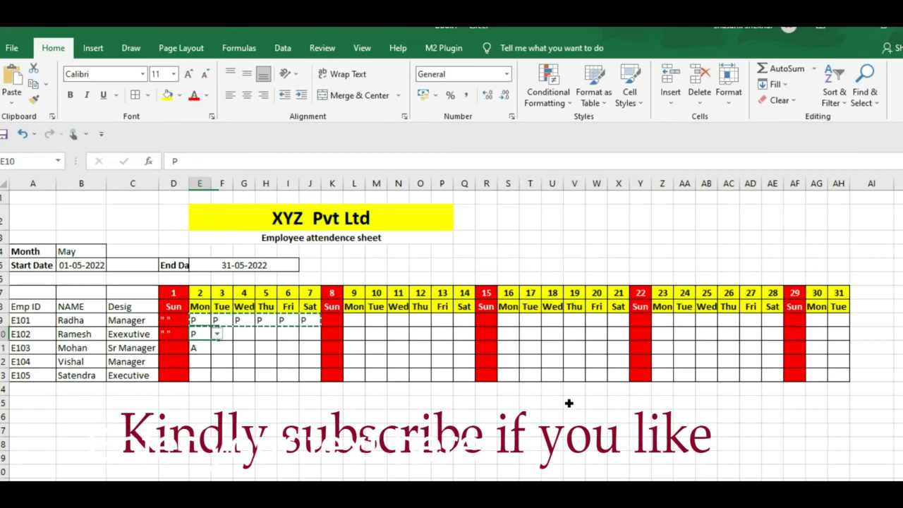
key("ctrl+v")
key("Down")
key("ctrl+v")
key("Down")
key("ctrl+v")
key("Down")
key("ctrl+v")
Step: Paste the P entries into the second week's columns for all five employees
key("ctrl+z")
key("Right")
key("Right")
key("Right")
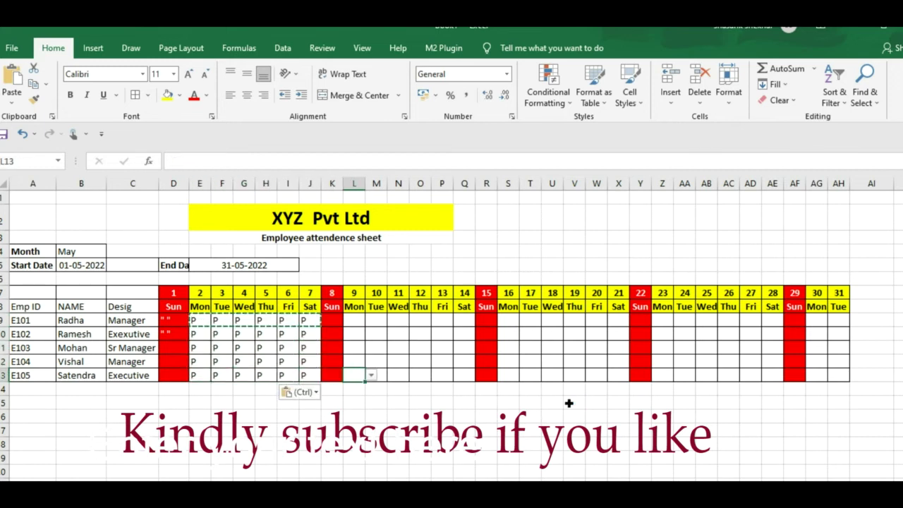
key("ctrl+v")
key("Up")
key("ctrl+v")
key("Up")
key("ctrl+v")
key("Up")
key("ctrl+v")
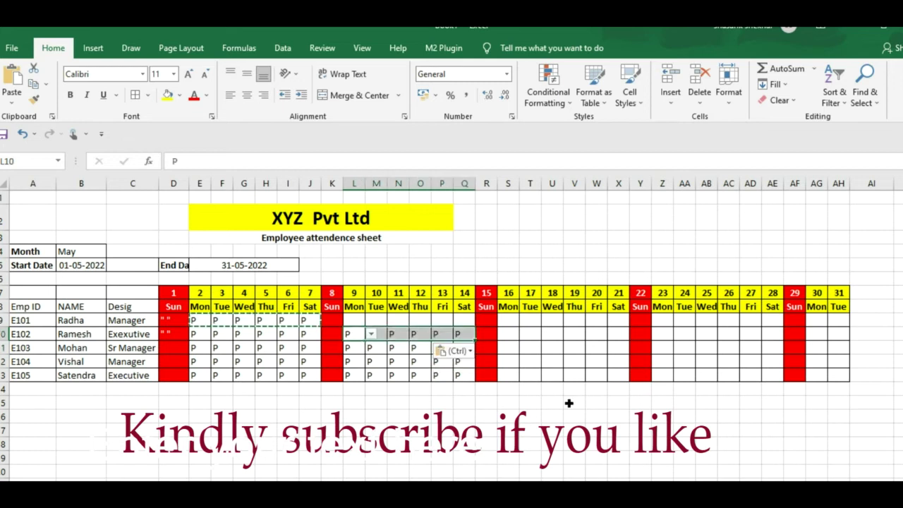
key("ctrl+v")
Step: Paste the P entries into the third week's columns for rows 9 through 13
key("Right")
key("Right")
key("Right")
key("Right")
key("Right")
key("Right")
key("ctrl+v")
key("Down")
key("ctrl+v")
key("Down")
key("ctrl+v")
key("Down")
key("ctrl+v")
key("Down")
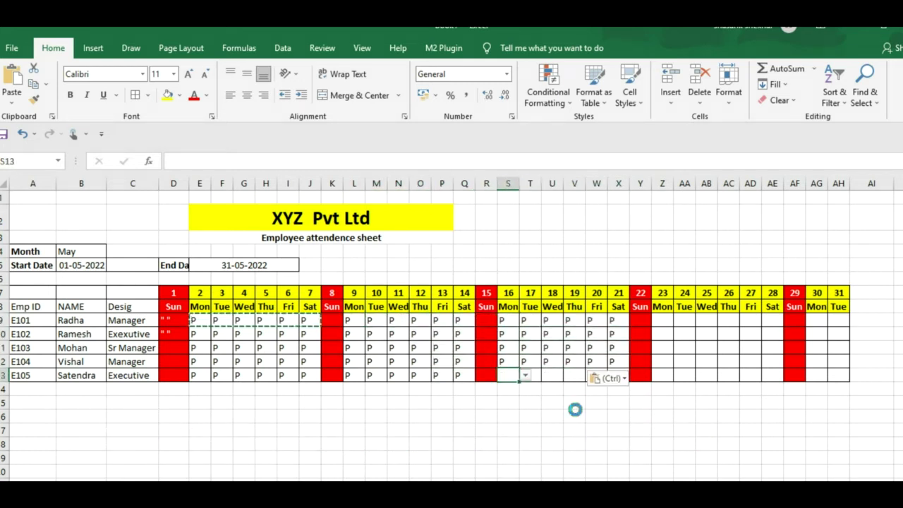
key("ctrl+v")
Step: Fill the fourth week's columns with P for every employee, through AE13
key("Up")
key("Up")
key("Up")
key("Up")
key("Up")
key("Down")
key("Right")
key("Right")
key("Right")
key("Right")
key("Right")
key("Right")
key("ctrl+v")
key("Down")
key("ctrl+v")
key("Down")
key("ctrl+v")
key("Down")
key("ctrl+v")
key("Down")
key("ctrl+v")
key("Up")
key("Up")
key("Up")
key("Up")
key("Right")
key("Right")
key("Right")
key("Right")
key("Right")
key("Right")
key("Right")
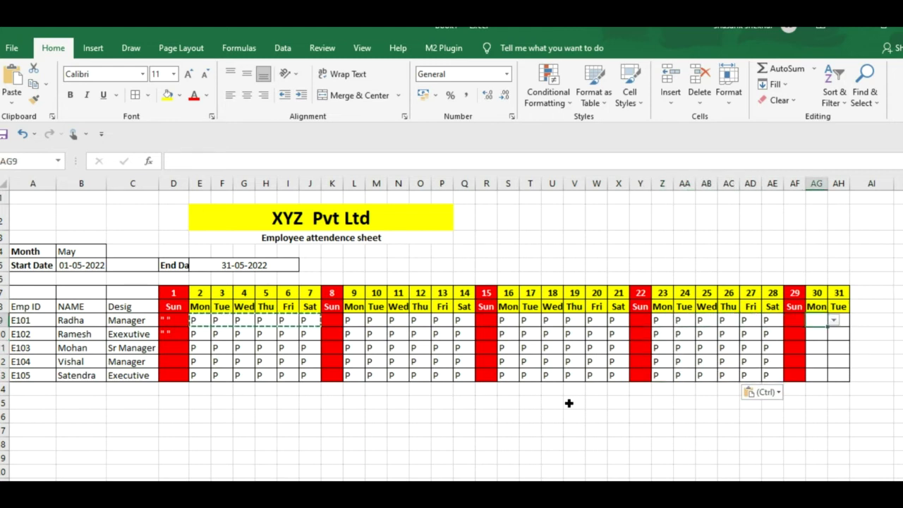
Step: Fill AG9:AG13 and AH9:AH13 with P so everyone is present on days 30 and 31
type("P")
key("Return")
type("P P P P")
key("Tab")
type("P")
key("Up")
type("P")
key("Up")
type("P")
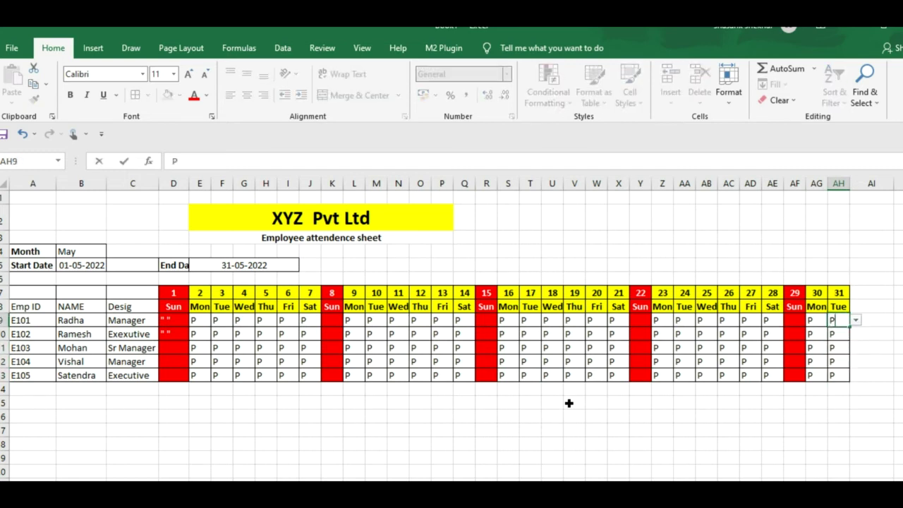
key("Left")
key("Left")
key("Left")
key("Left")
key("Left")
key("Left")
key("Left")
key("Left")
key("Left")
key("Left")
Step: Mark early-month absences with A in cells such as F10, G11, H12 and J13
key("Right")
key("Down")
type("A")
key("Return")
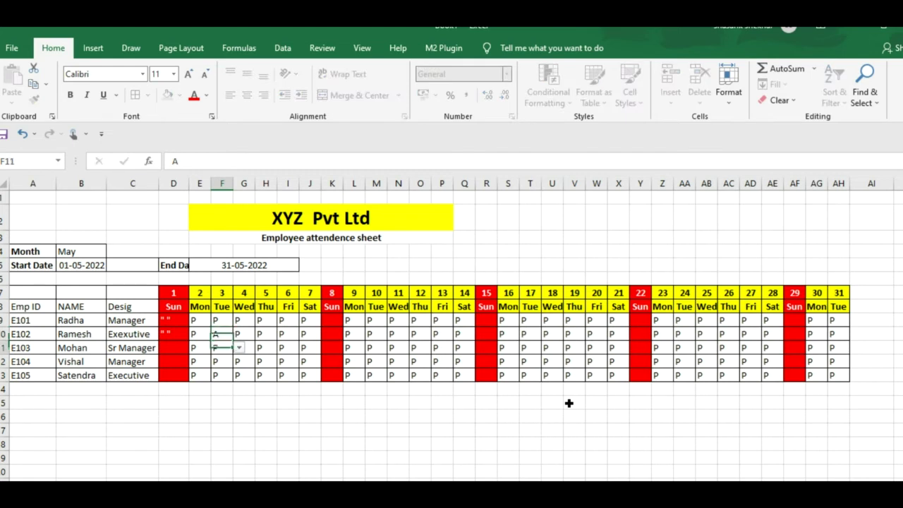
key("Right")
type("A")
key("Return")
key("Right")
type("A")
key("Down")
key("Right")
key("Right")
type("A")
key("Up")
key("Right")
key("Right")
key("Up")
Step: Mark more absences with A later in the month, e.g. O12, P13, U10, V13, W11, AD11
key("Up")
type("A")
key("Right")
key("Right")
type("A")
key("Down")
key("Down")
type("A")
key("Right")
type("A")
key("Right")
key("Down")
type("A")
key("Right")
key("Right")
key("Right")
key("Right")
key("Right")
type("A")
key("Up")
key("Right")
type("A")
key("Up")
type("A")
key("Up")
key("Left")
key("Left")
type("A")
key("Right")
key("Right")
key("Right")
key("Right")
key("Right")
key("Right")
key("Right")
type("A")
key("Right")
key("Right")
type("A")
key("Down")
type("A")
key("Down")
type("A")
key("Right")
key("Right")
key("Right")
type("A")
key("Left")
key("Left")
key("Left")
key("Left")
key("Left")
key("Left")
key("Left")
key("Left")
key("Left")
key("Left")
key("Left")
key("Left")
key("Left")
key("Left")
key("Left")
Step: Add the final absences with A in column AE, including AE10 and AE13
type("A")
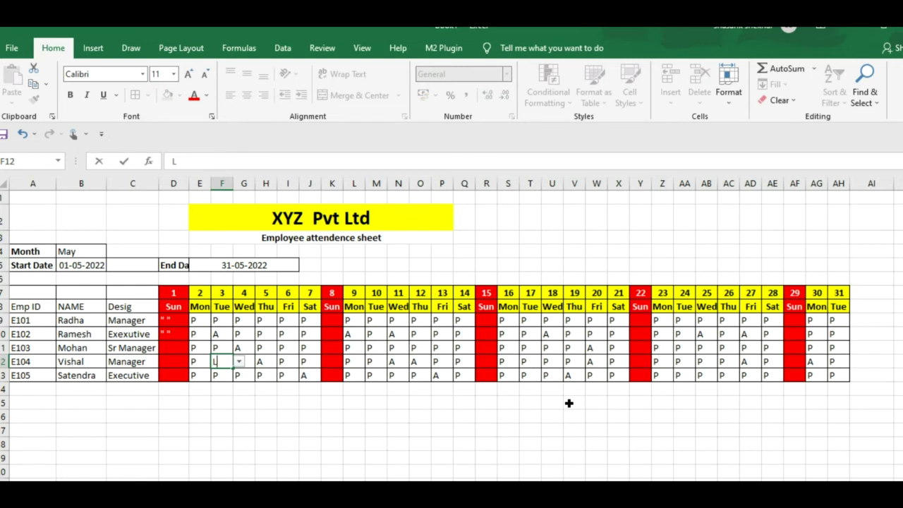
Step: Record leaves with L in scattered day cells such as F12, G11, L11, O10 and T10
key("Right")
key("Up")
type("L")
key("Right")
key("Right")
key("Right")
key("Right")
key("Right")
type("L")
key("Up")
key("Right")
key("Right")
key("Right")
type("L")
key("Right")
key("Right")
key("Right")
key("Right")
key("Right")
type("L")
key("Right")
key("Right")
key("Right")
type("L")
key("Right")
key("Right")
key("Right")
key("Right")
type("L")
key("Right")
type("A")
key("Right")
type("A")
key("Return")
key("Return")
key("Return")
type("A")
key("Right")
key("Right")
key("Right")
type("A")
key("Return")
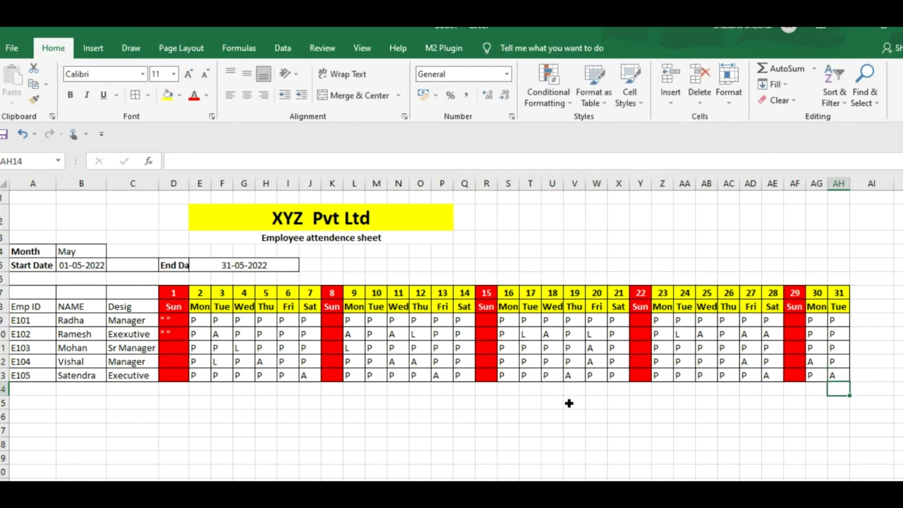
Step: Select the attendance grid and add an Equal To rule giving P cells Green Fill with Dark Green Text
left_click(288, 455)
mouse_move(173, 296)
left_mouse_down()
mouse_move(510, 383)
mouse_move(828, 388)
mouse_move(842, 376)
left_mouse_up()
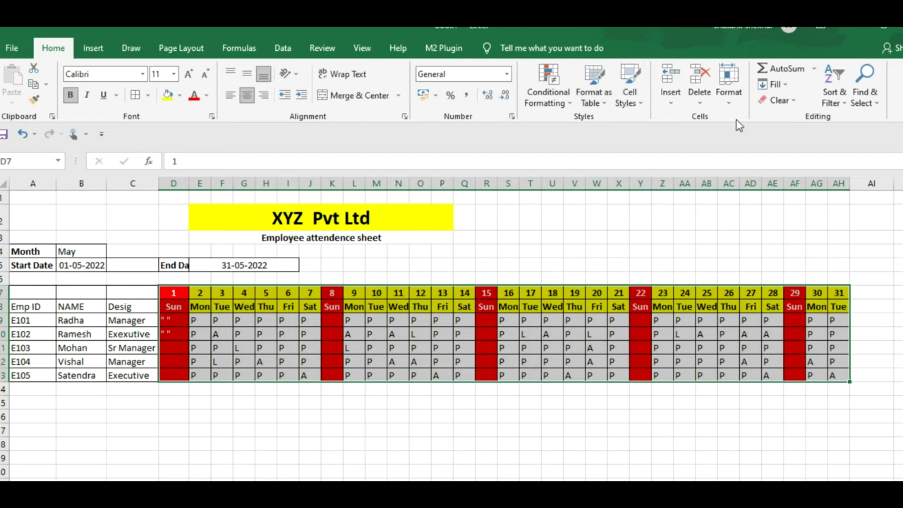
left_click(569, 103)
mouse_move(593, 127)
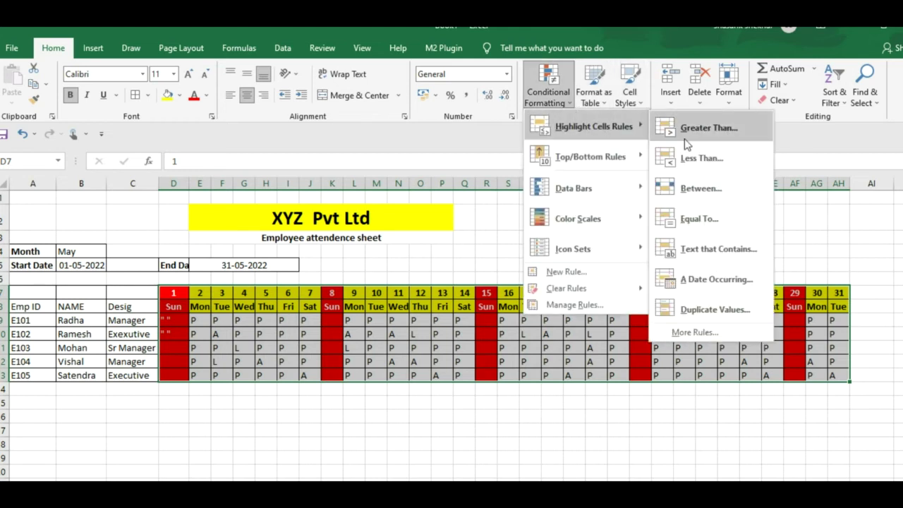
left_click(709, 221)
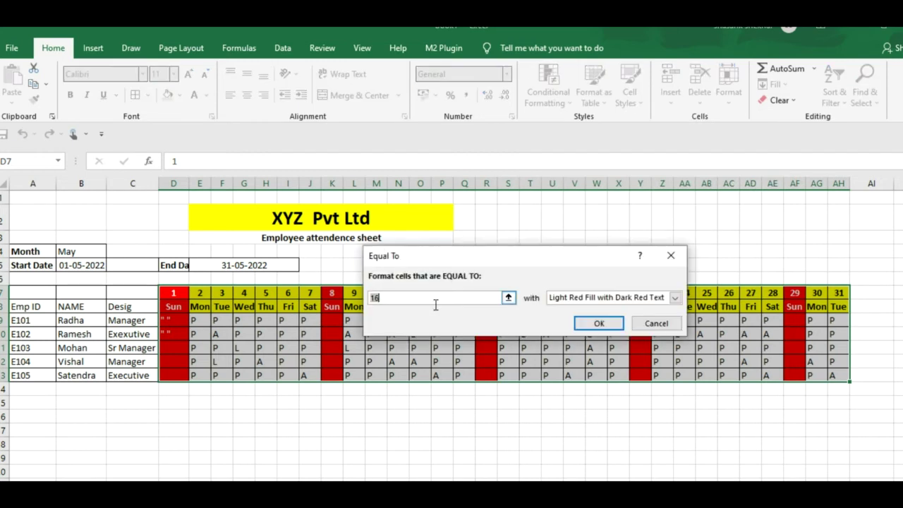
type("P")
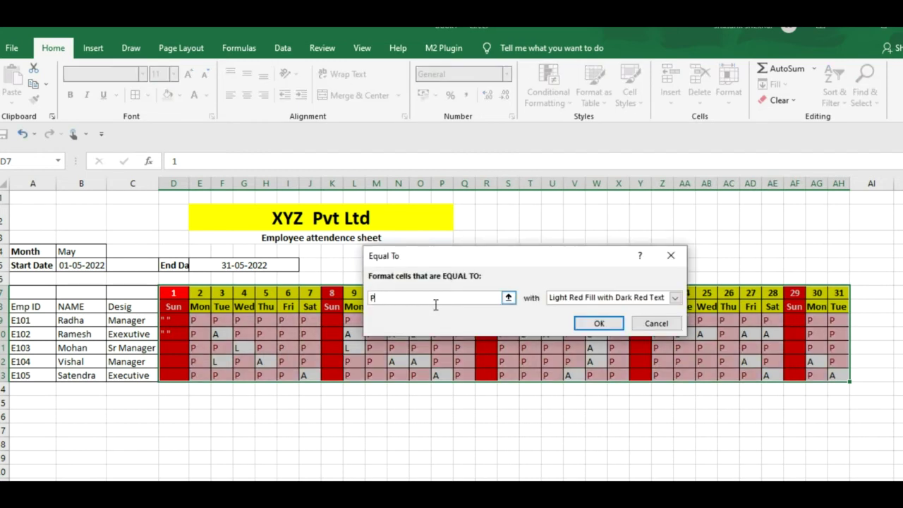
left_click(674, 298)
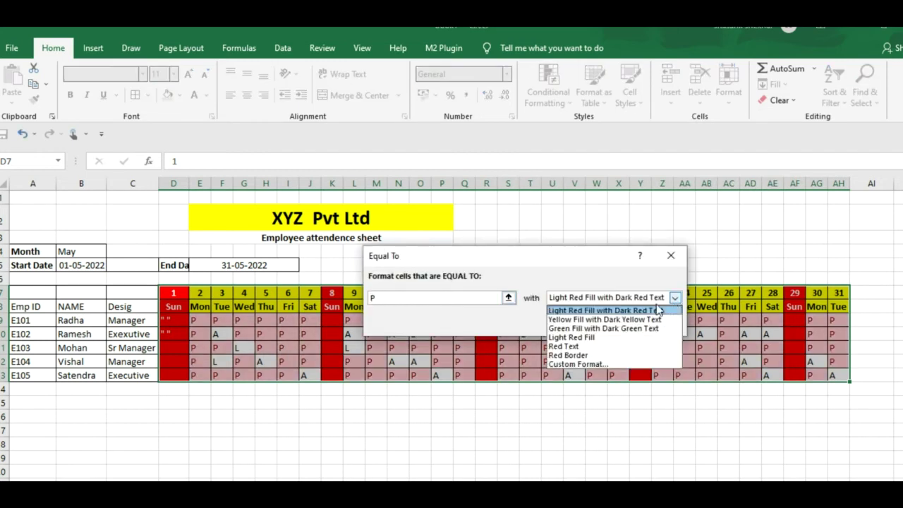
left_click(628, 330)
left_click(610, 326)
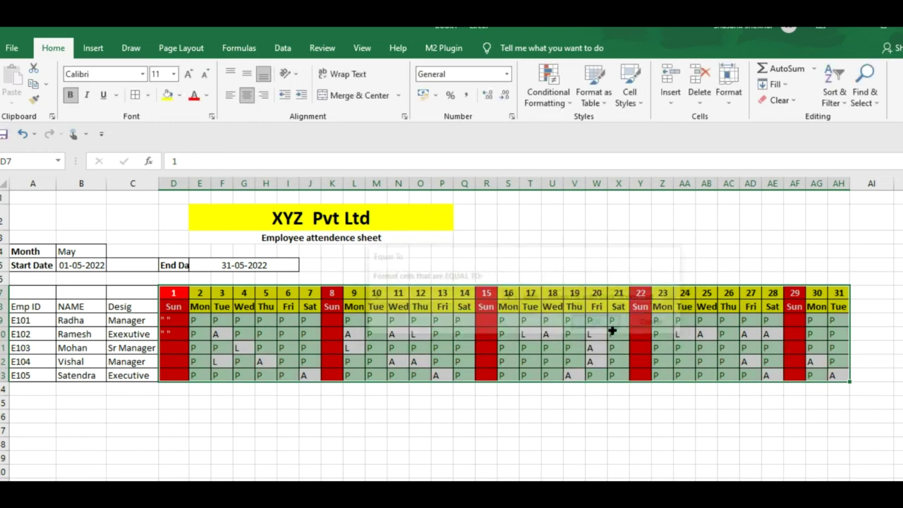
Step: Add a second Equal To rule giving A cells Light Red Fill with Dark Red Text
left_click(564, 103)
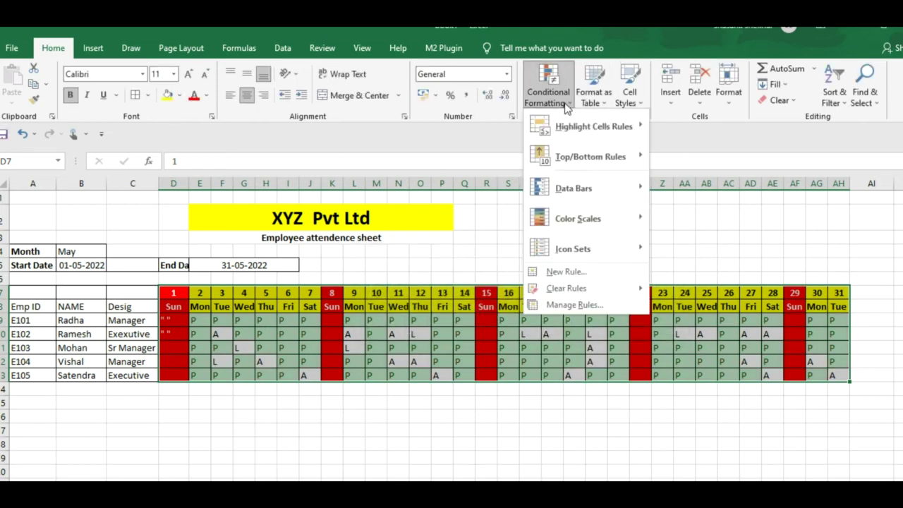
mouse_move(593, 126)
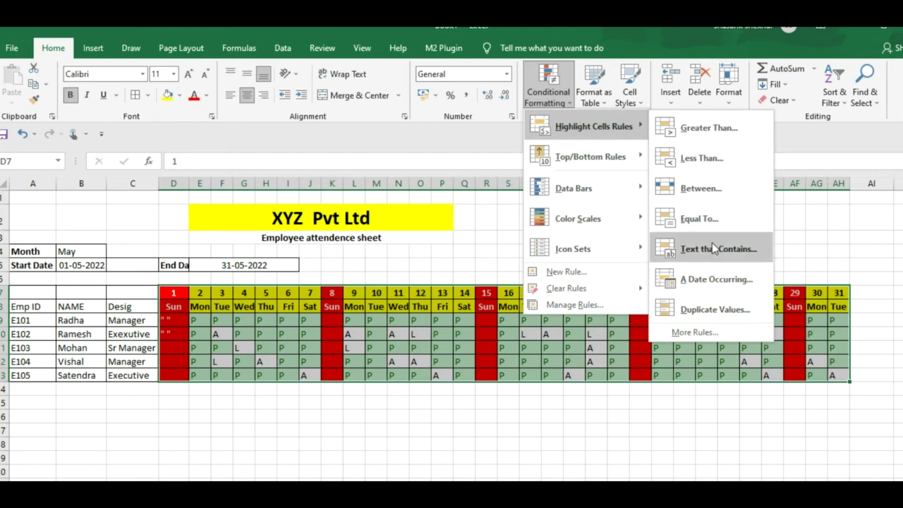
left_click(705, 220)
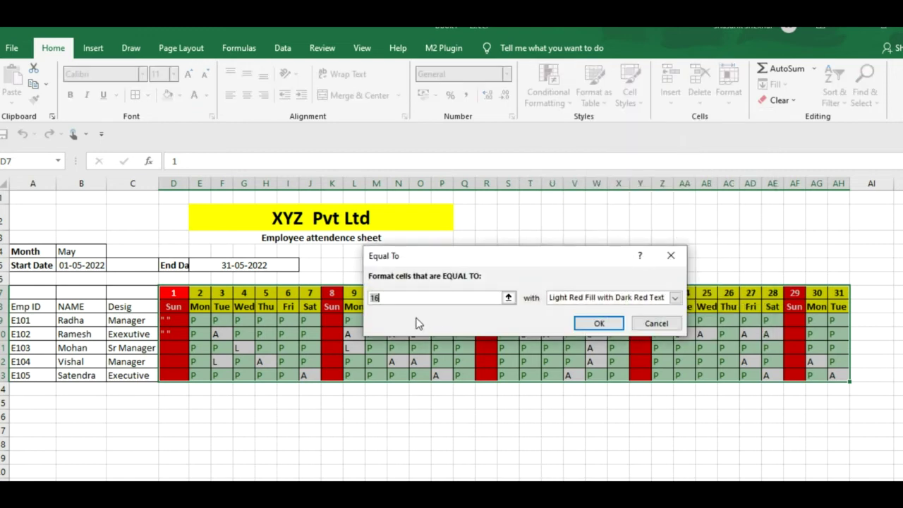
type("A")
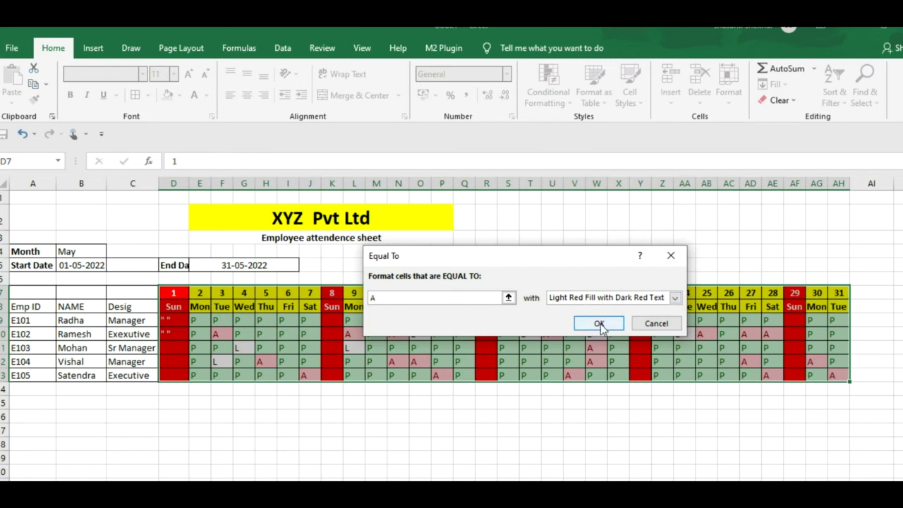
left_click(598, 324)
left_click(615, 418)
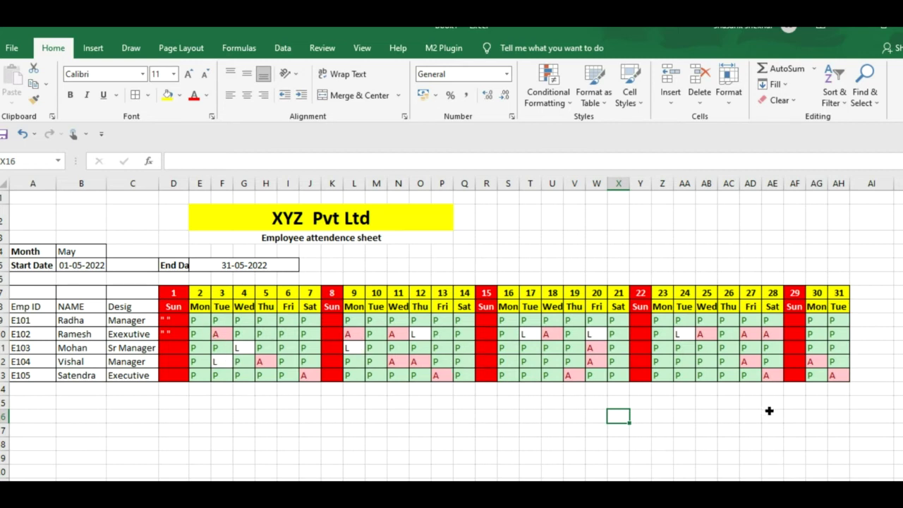
left_click(714, 308)
Step: Enter the salary section title text in cell AK5
key("Right")
key("Right")
key("Right")
key("Right")
key("Right")
key("Right")
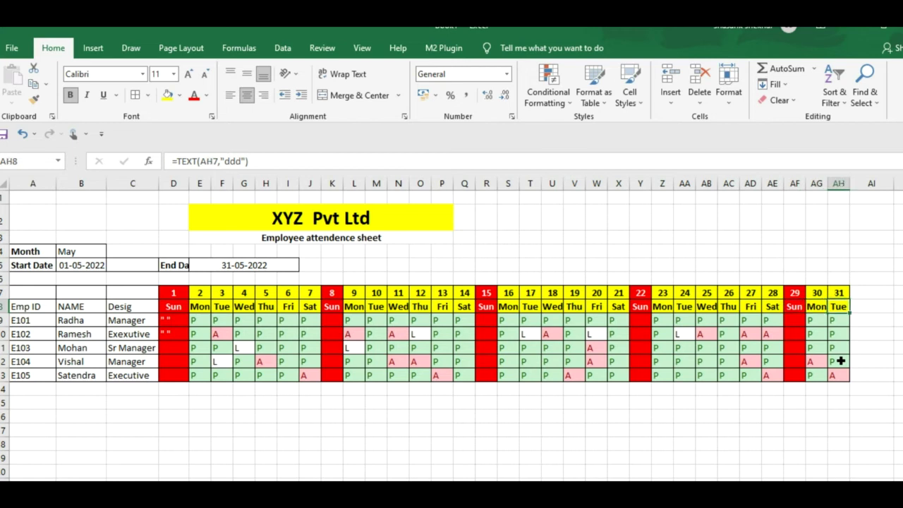
key("Right")
key("Right")
key("Right")
key("Right")
key("Right")
key("Right")
key("Right")
key("Right")
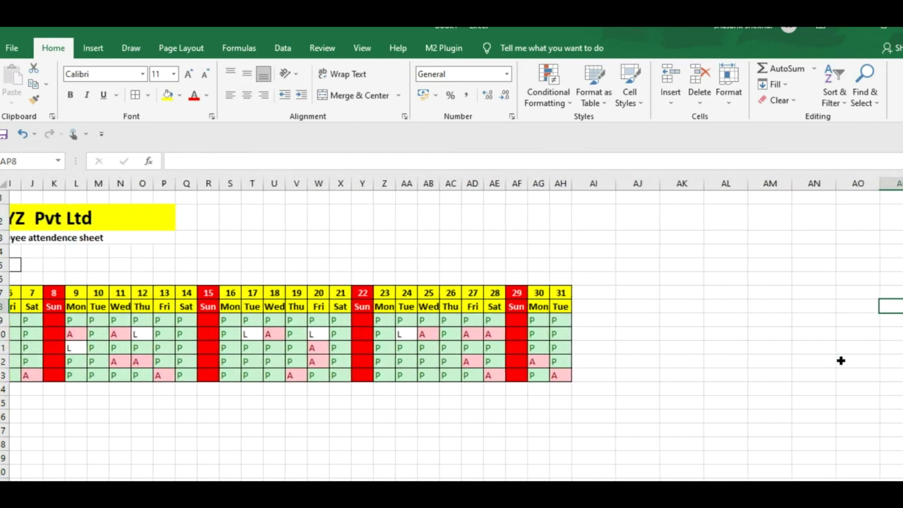
key("Right")
key("Right")
key("Left")
key("Left")
key("Left")
key("Left")
key("Left")
key("Up")
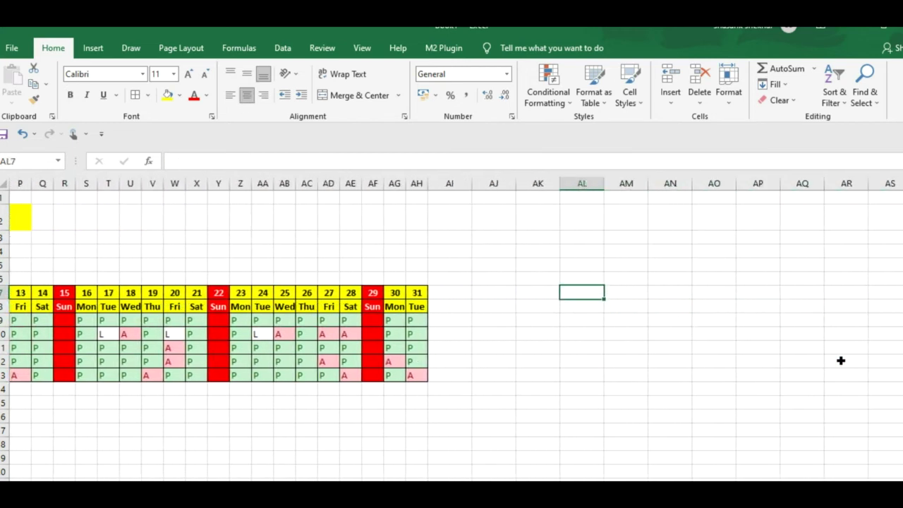
key("Left")
key("Up")
key("Up")
type("sALARY ")
type("Gneratio")
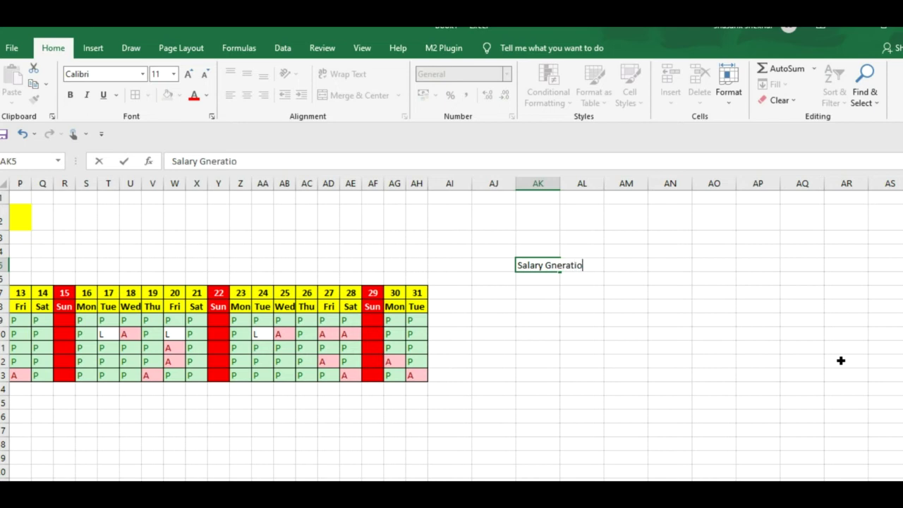
type("n")
key("Return")
Step: Merge and centre the title across AK5:AN5, make it bold, size 20 with a bottom border, and fix the spelling
key("Up")
key("shift+Right")
key("shift+Right")
key("shift+Right")
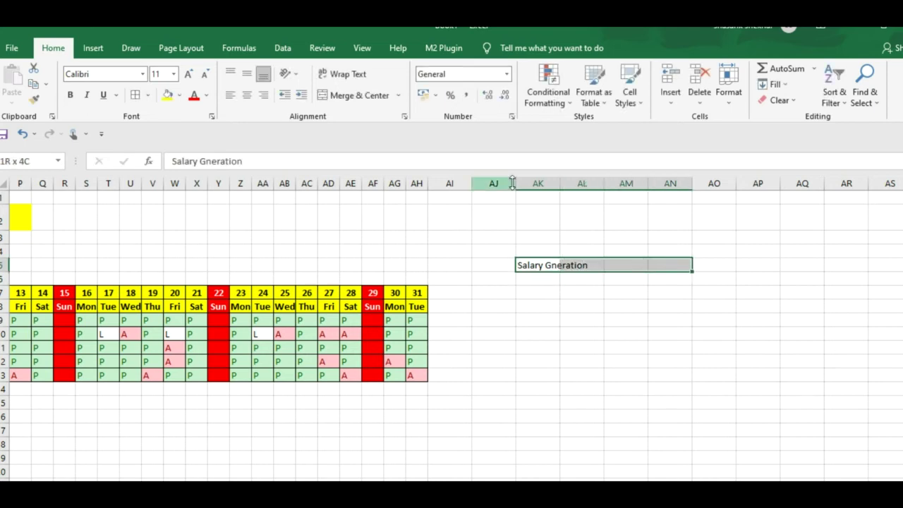
left_click(333, 99)
left_click(148, 95)
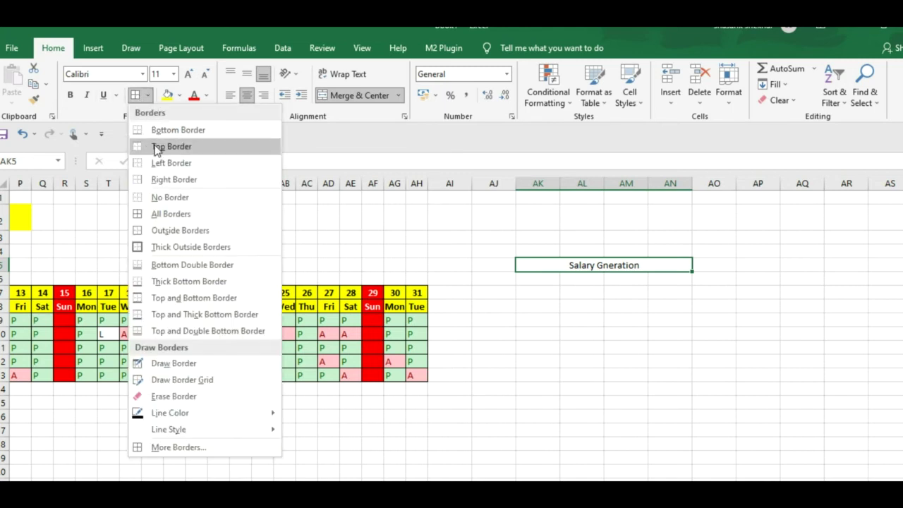
left_click(71, 96)
left_click(148, 97)
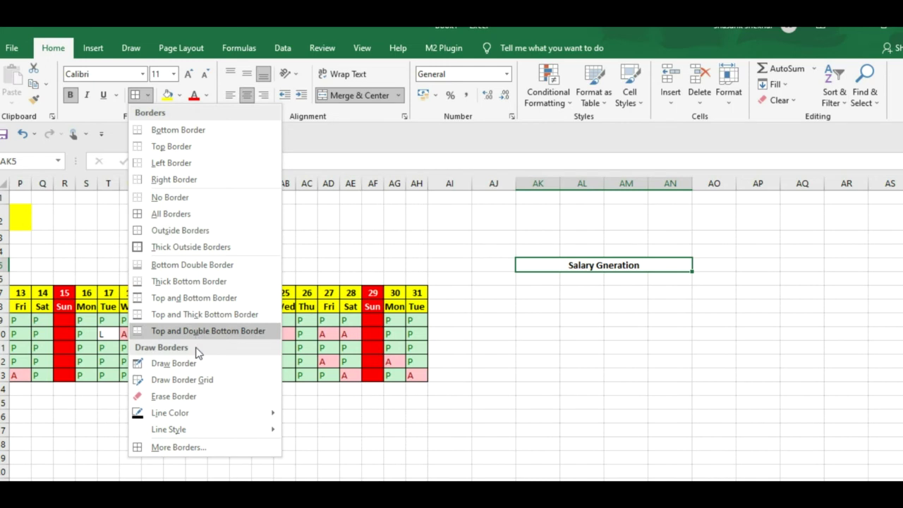
left_click(197, 262)
left_click(174, 74)
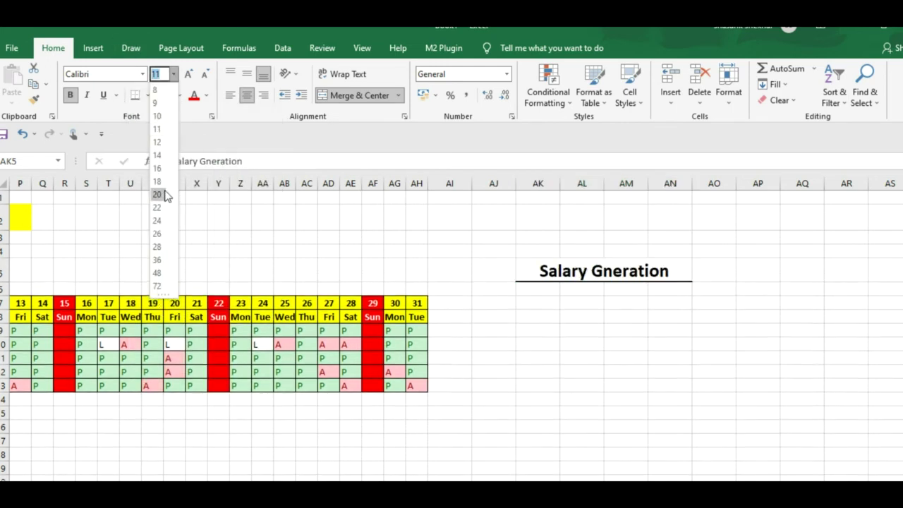
left_click(159, 195)
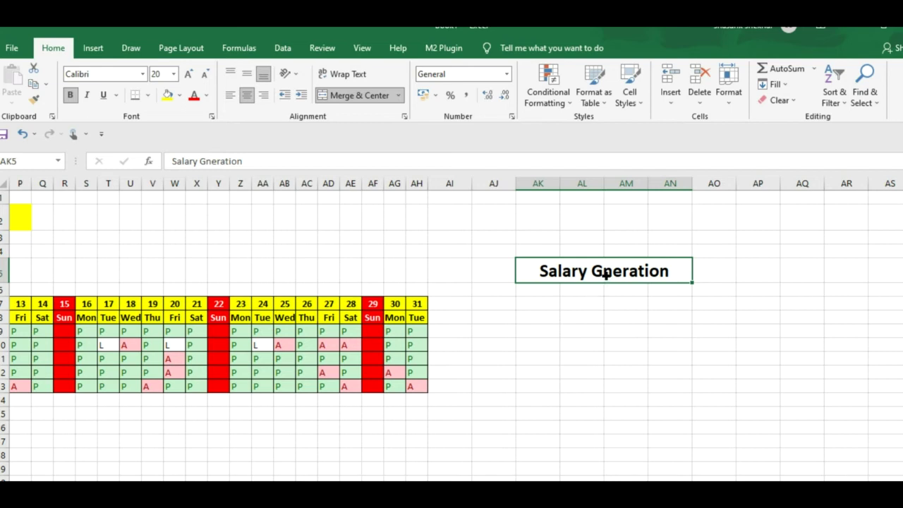
left_click(206, 161)
type("e")
key("Return")
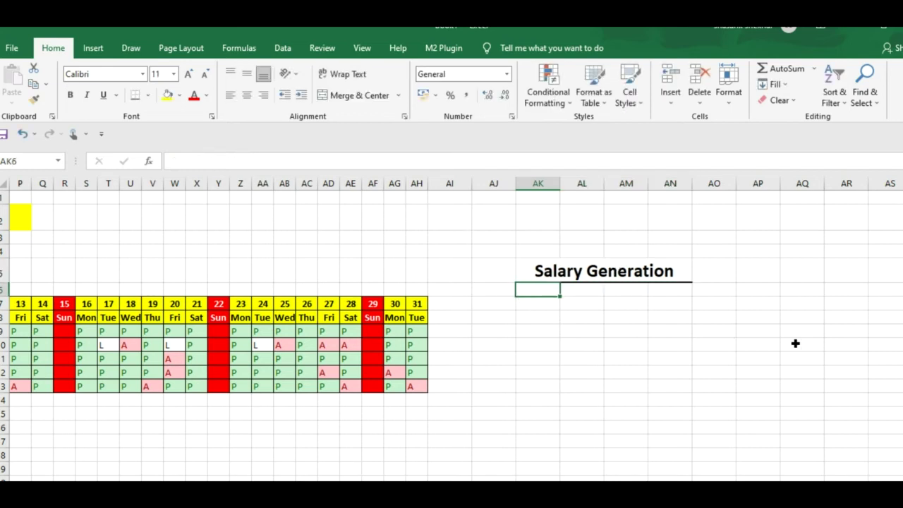
key("Down")
key("Left")
key("Right")
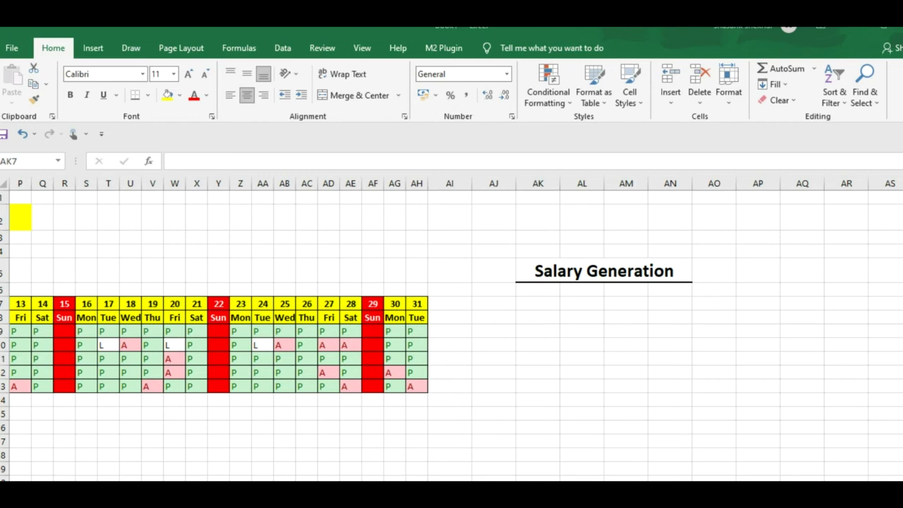
Step: Paste the yellow headings Present through Gross sal into AJ7:AP7
left_click(516, 305)
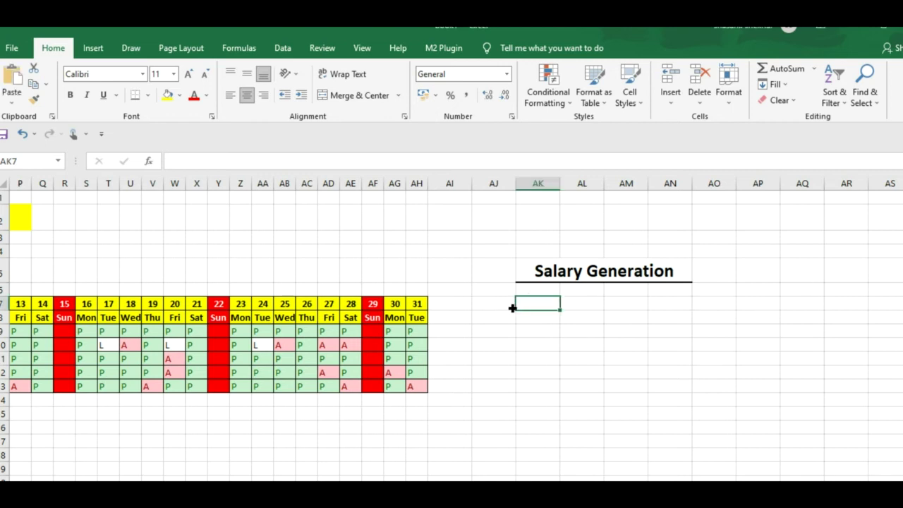
left_click(505, 305)
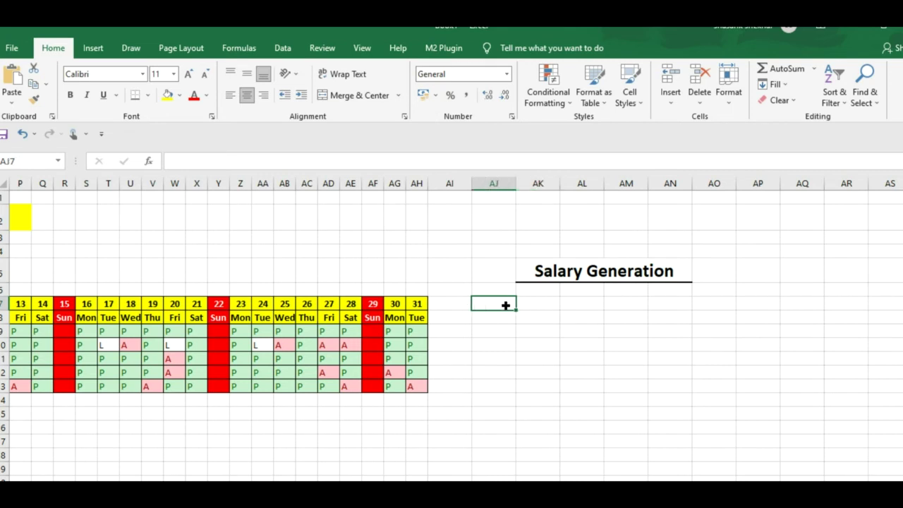
key("ctrl+v")
left_click(600, 361)
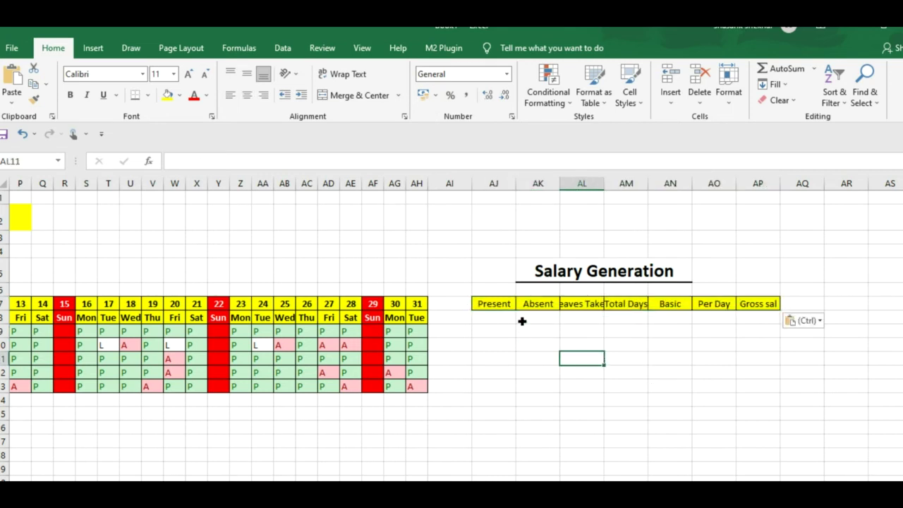
Step: Widen the Leaves Taken column slightly
left_click_drag(610, 190, 615, 190)
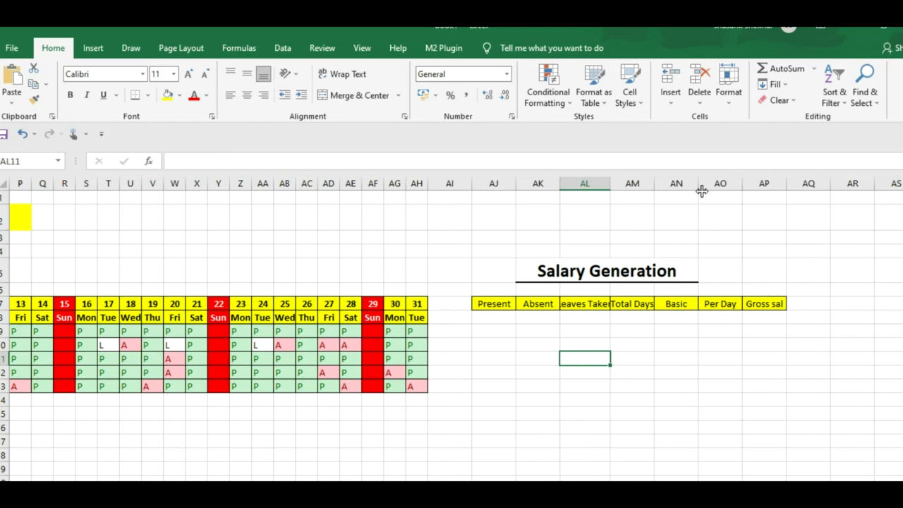
left_click_drag(701, 190, 705, 190)
left_click(496, 319)
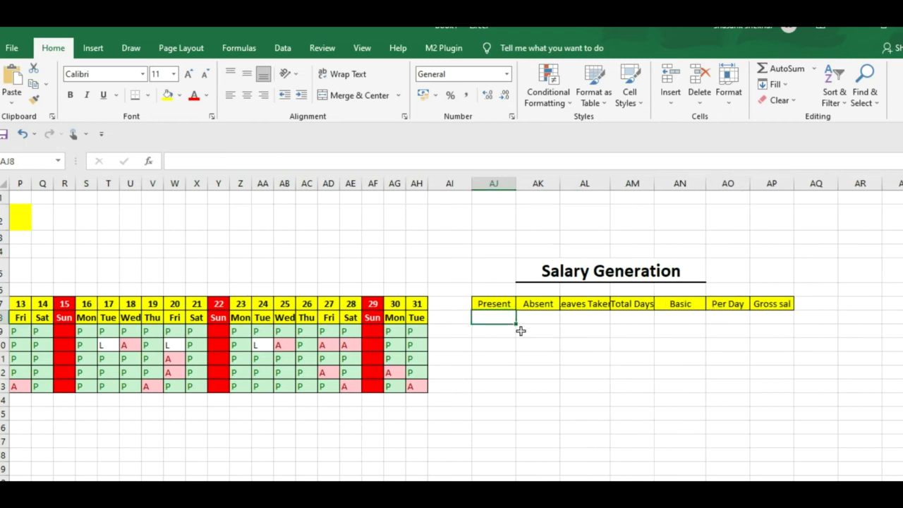
key("Down")
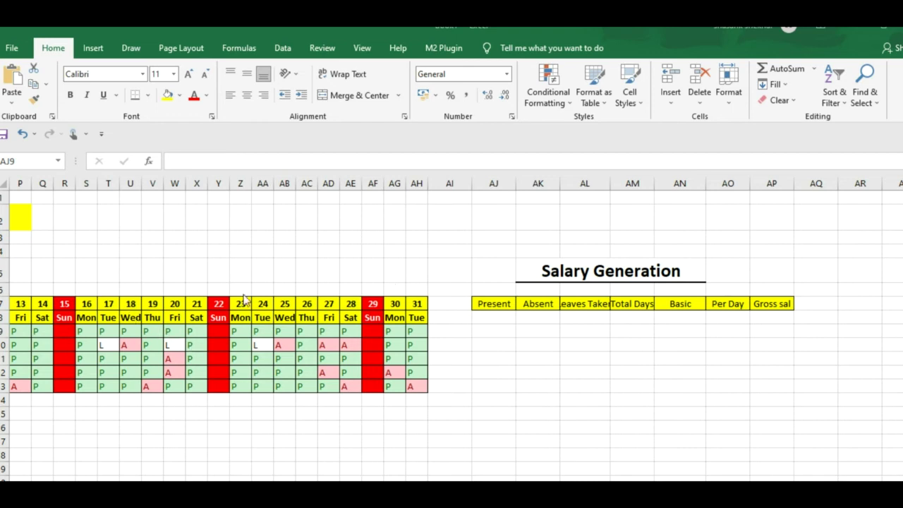
Step: Enter =COUNTIF(E9:AH9,"P") in AJ9 to count the first employee's 26 present days
left_click(506, 334)
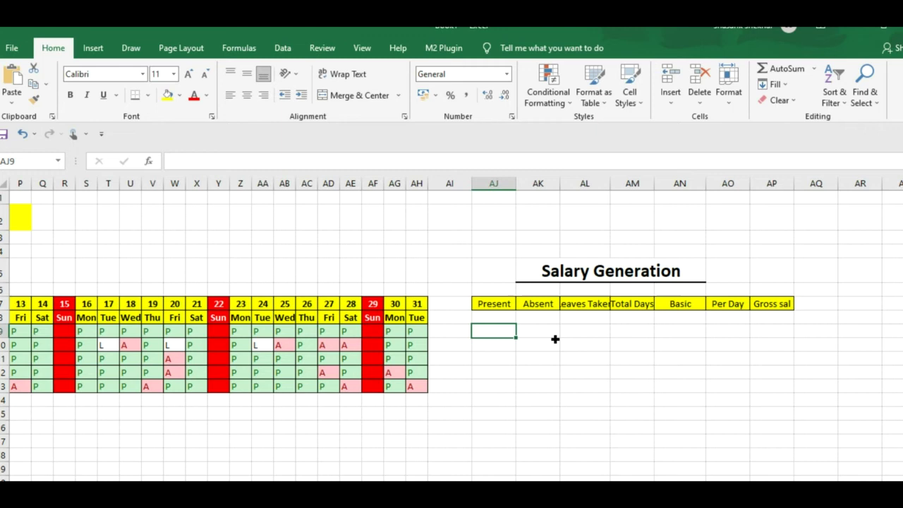
type("=")
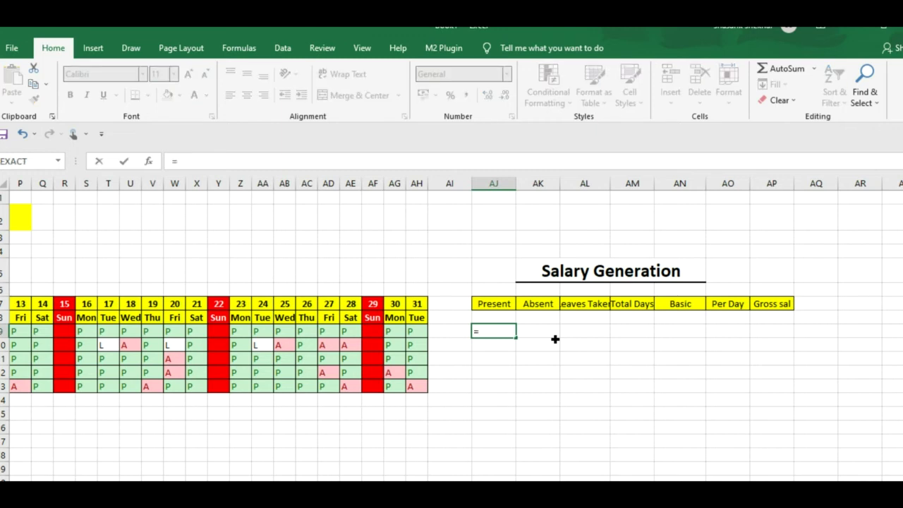
type("count")
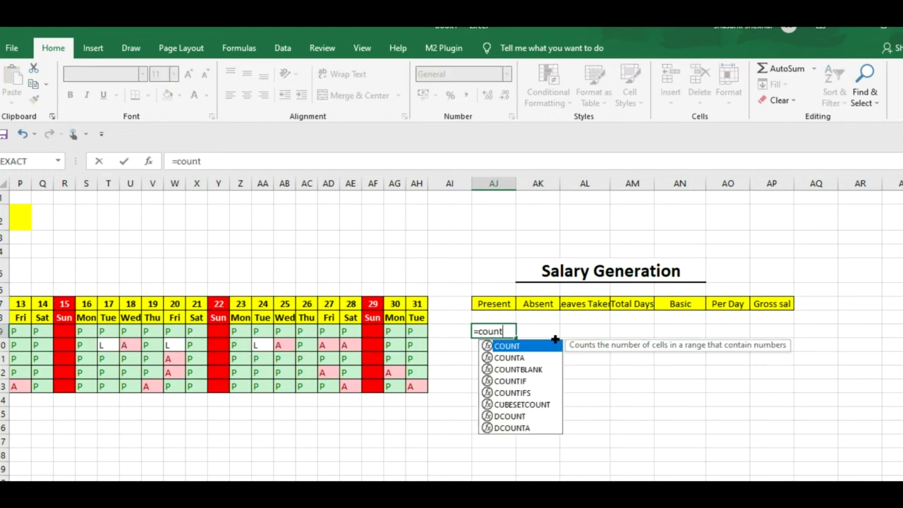
type("if")
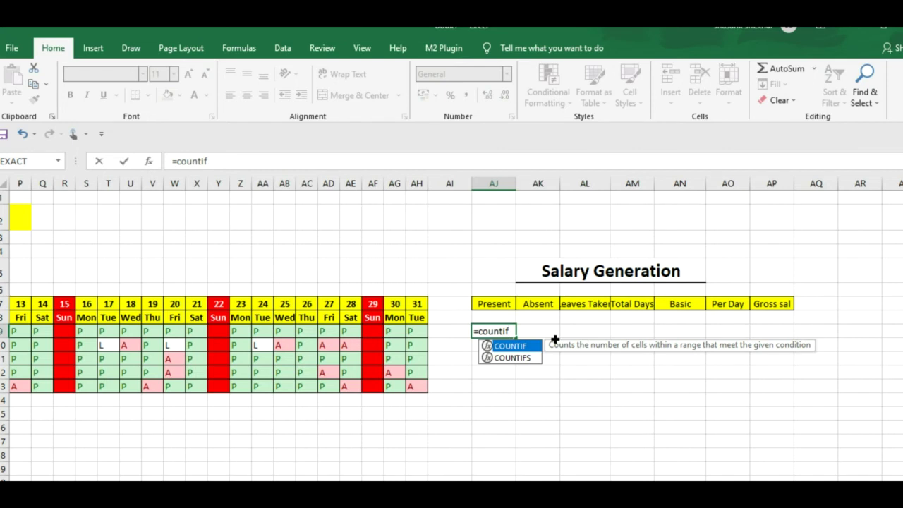
type("(")
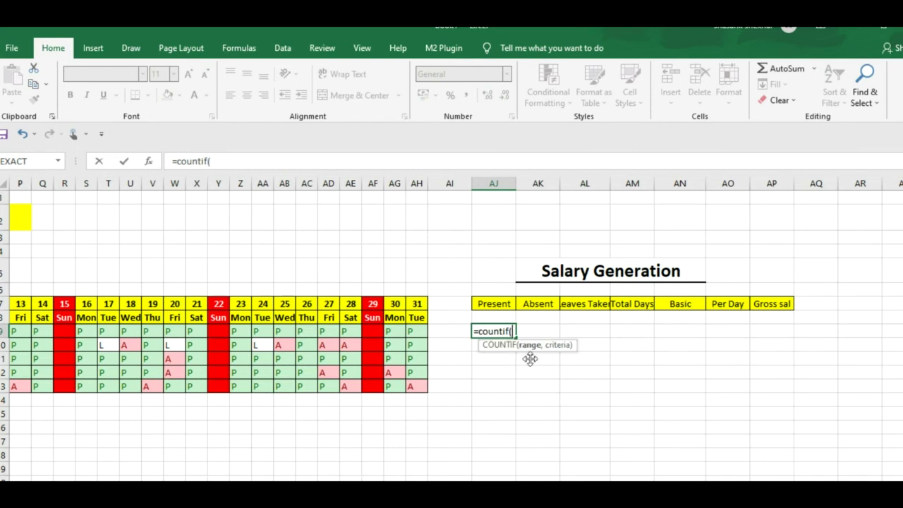
left_click(421, 337)
left_click_drag(421, 336, 9, 331)
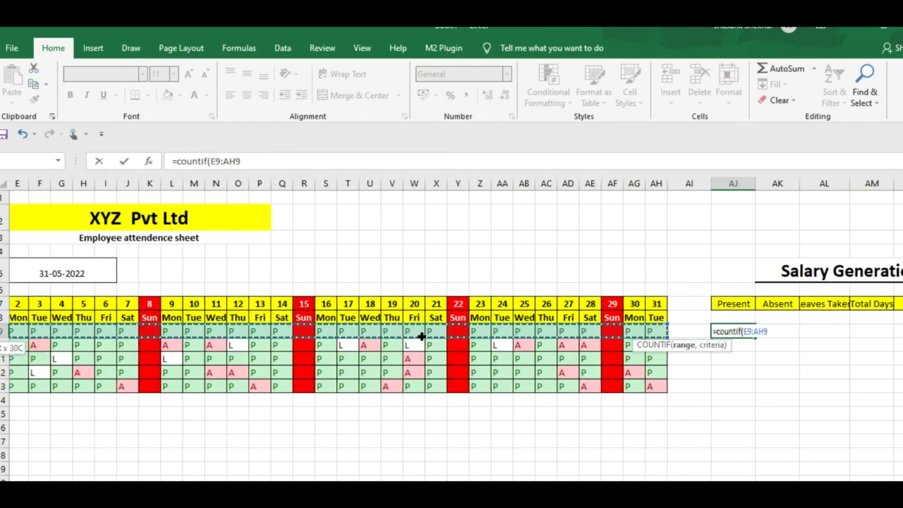
left_click_drag(9, 331, 148, 332)
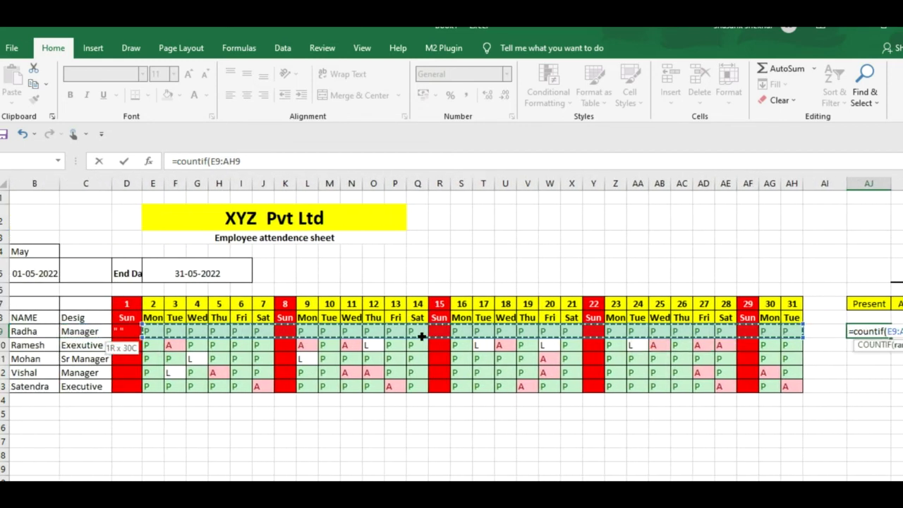
left_click(264, 162)
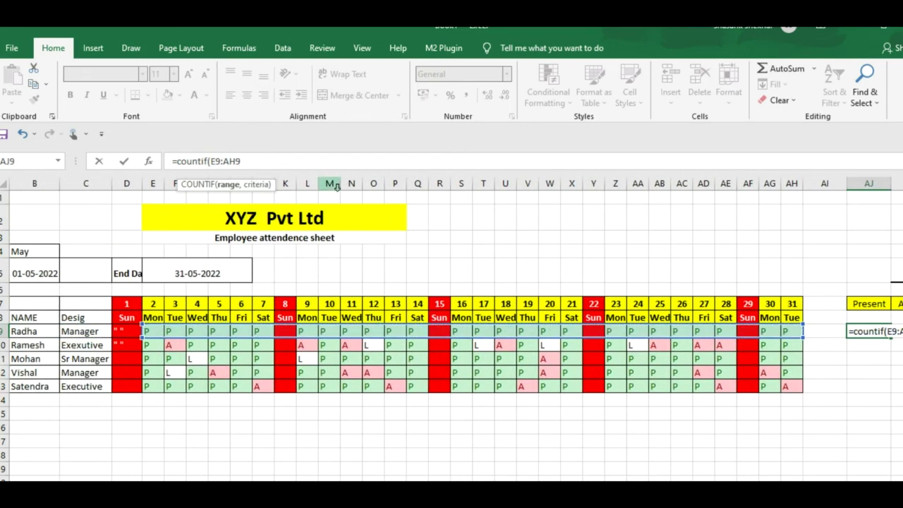
type(",\"")
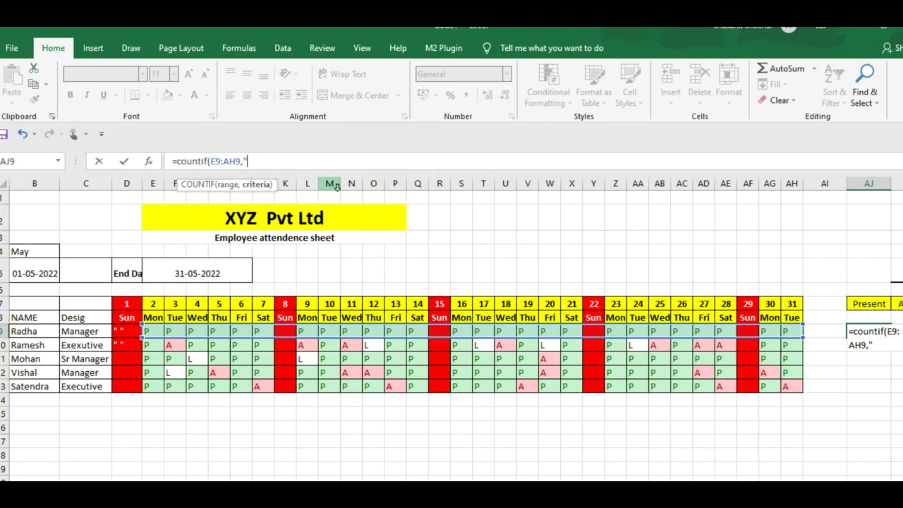
type("P\"")
type(")")
key("Return")
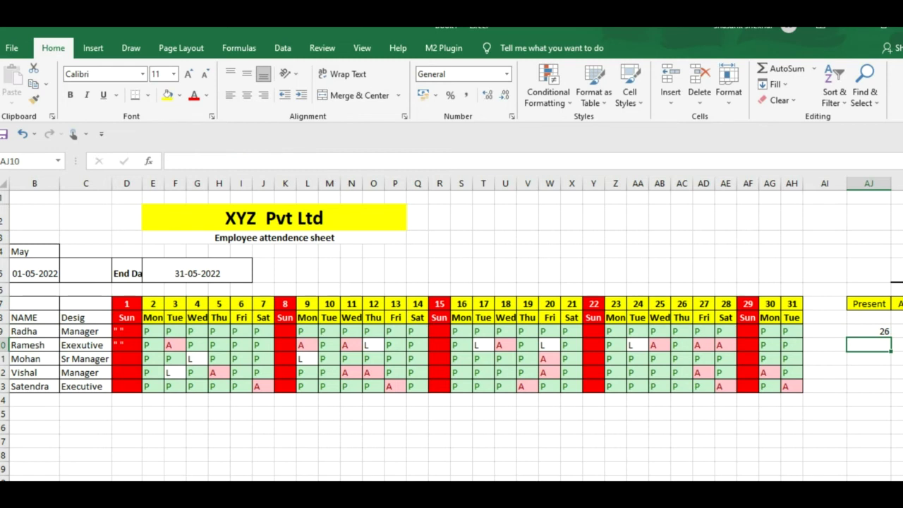
Step: Edit the AJ9 formula to lock the range columns as $E9:$AH9
key("Up")
scroll(451, 324, "right", 2)
scroll(452, 325, "right", 3)
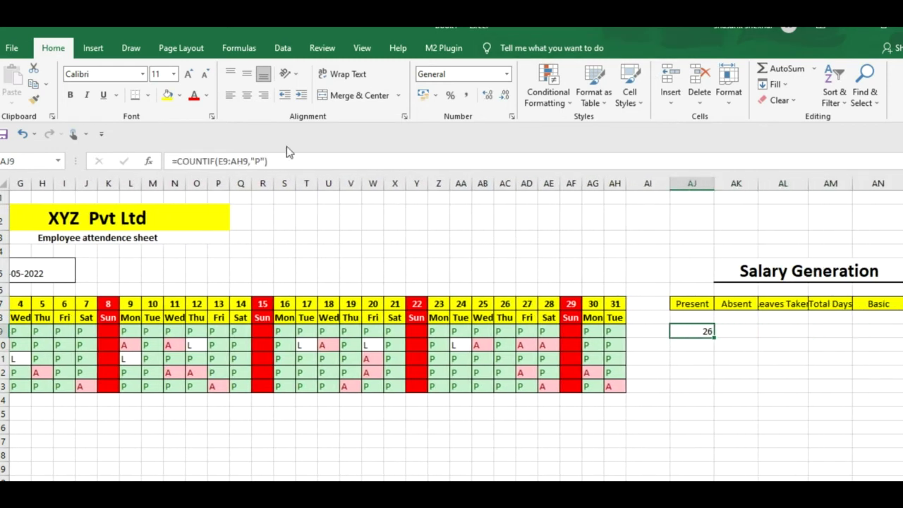
left_click(230, 167)
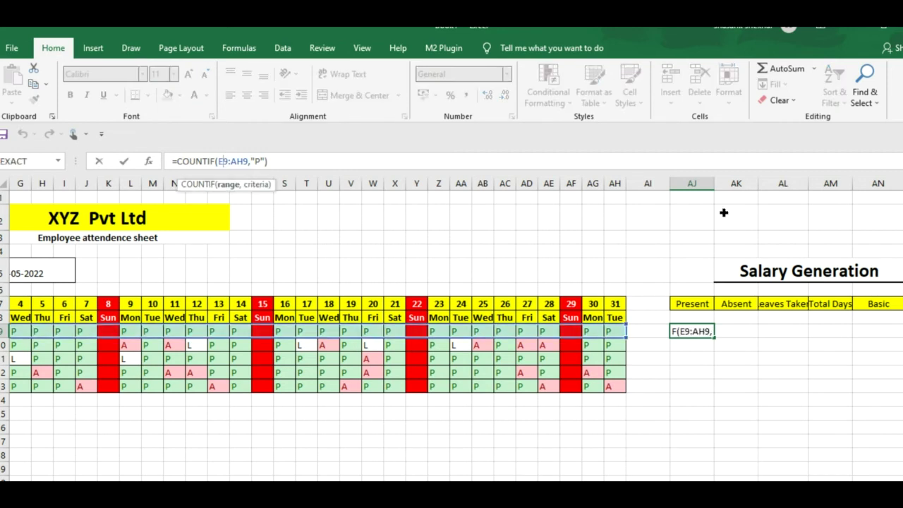
key("Left")
type("$")
key("Right")
key("Right")
key("Right")
type("$")
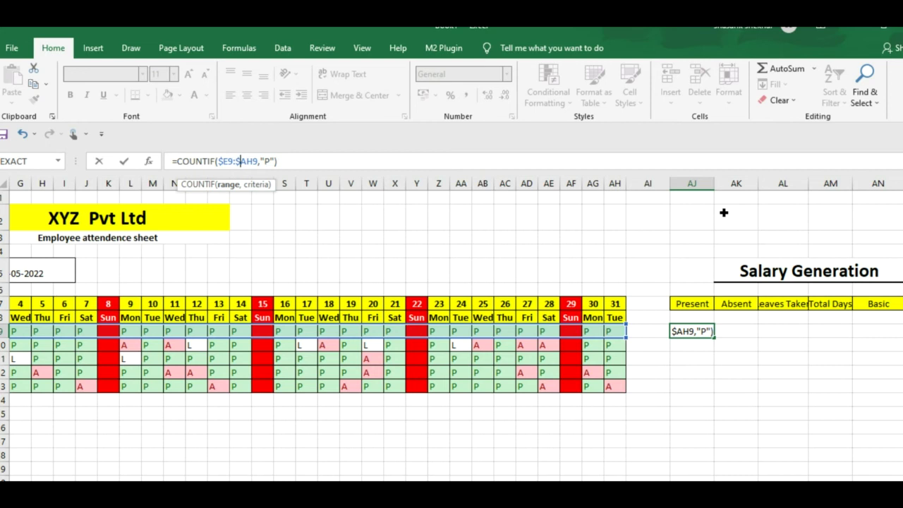
Step: Commit the locked Present formula and copy it into the Absent and Leaves Taken cells
key("Return")
key("Up")
key("ctrl+c")
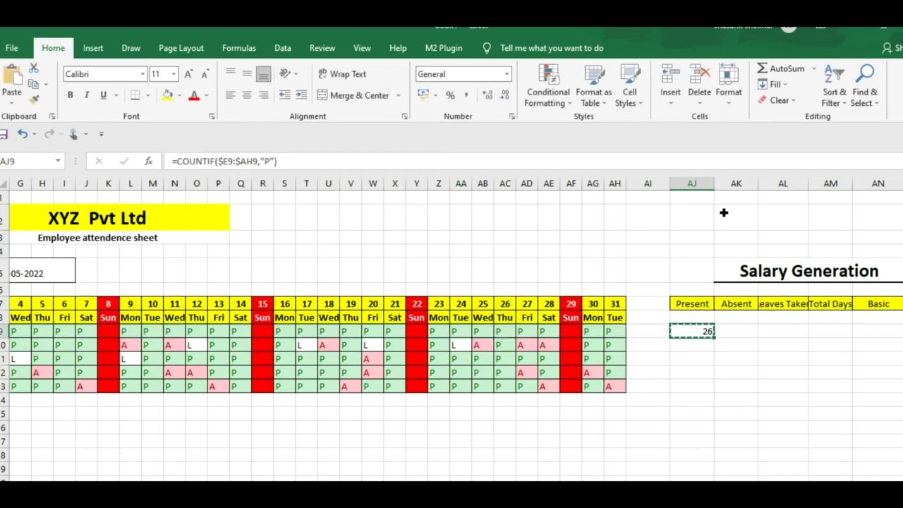
key("Right")
key("ctrl+v")
key("Right")
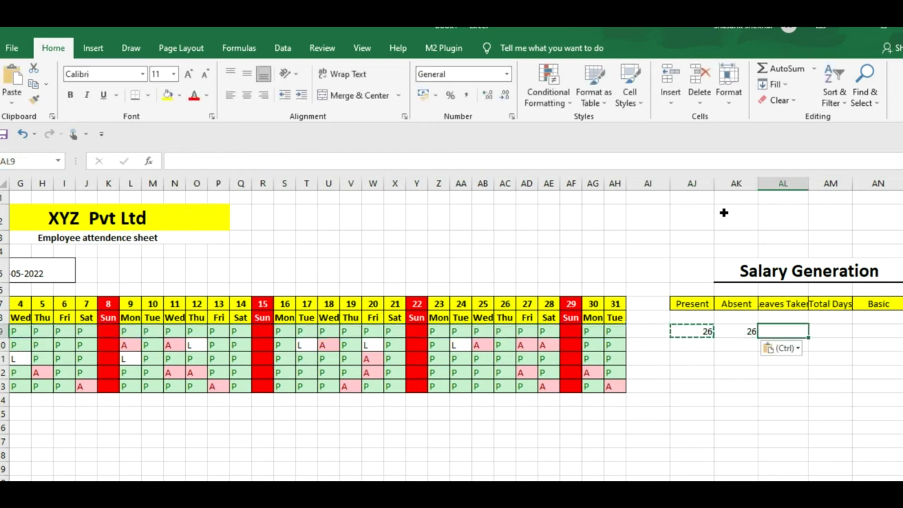
key("ctrl+v")
key("Right")
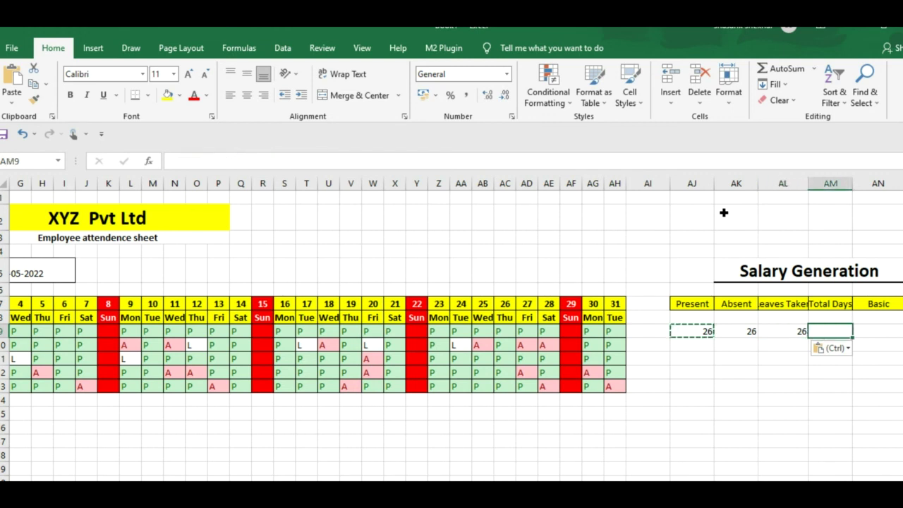
Step: Change the Absent formula in AK9 to count "A" marks
key("Left")
key("Left")
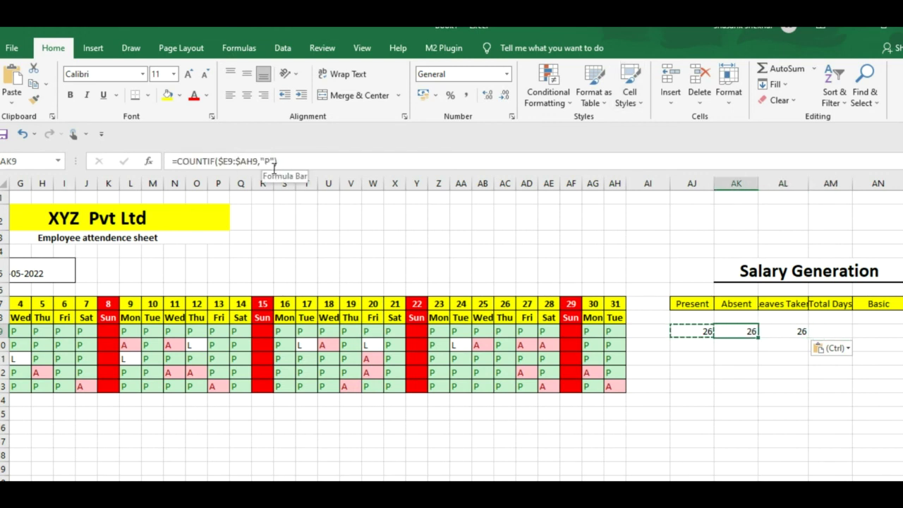
left_click(274, 162)
key("BackSpace")
type("a")
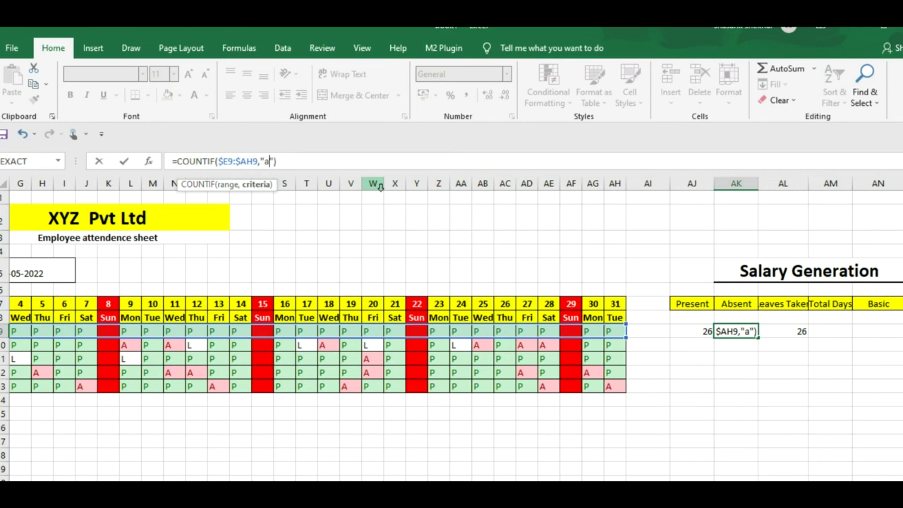
key("BackSpace")
key("Return")
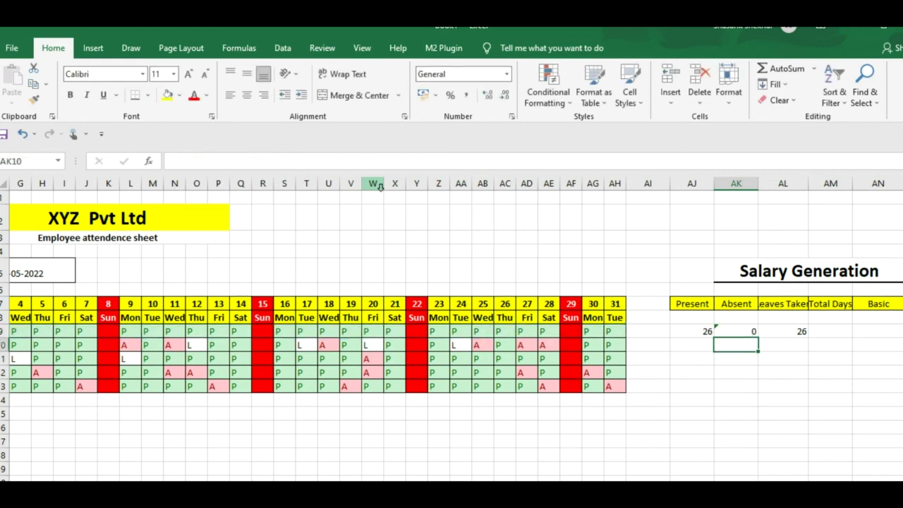
Step: Change the Leaves Taken formula in AL9 to count "L" marks
key("Up")
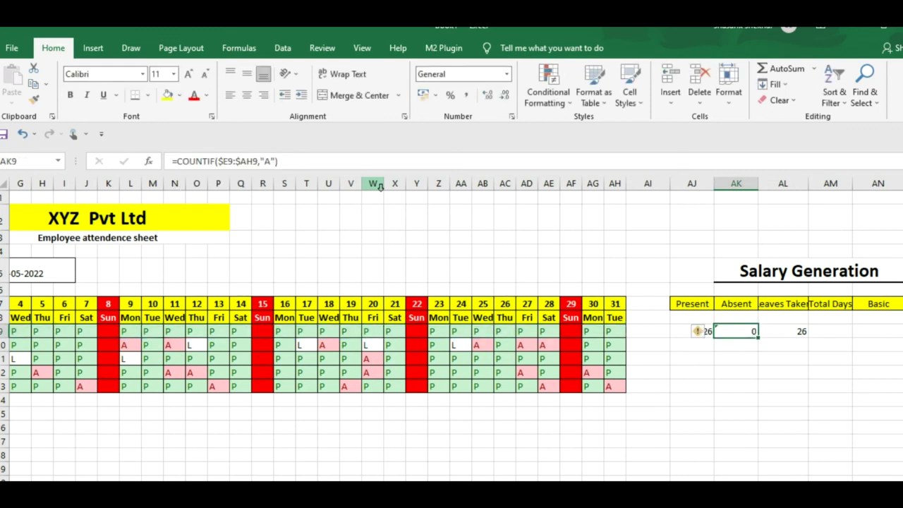
key("Right")
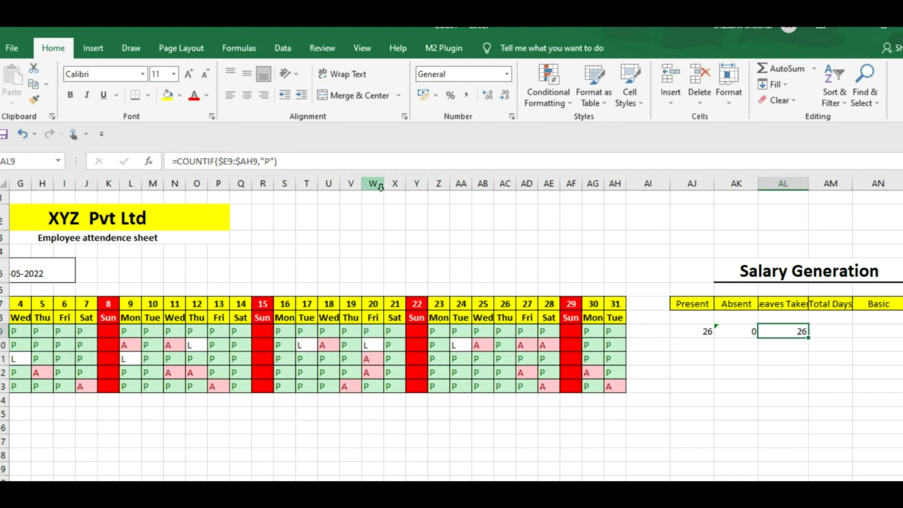
left_click(270, 161)
key("BackSpace")
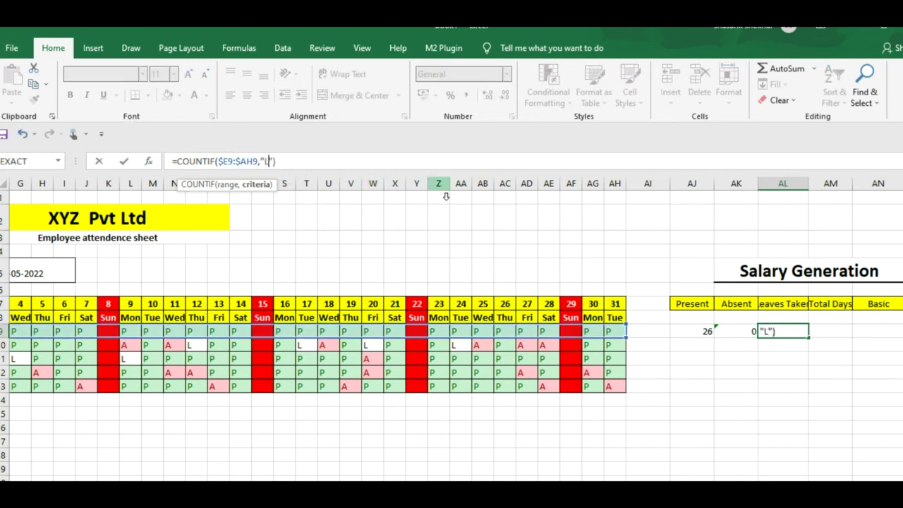
key("Return")
Step: Copy the three count formulas AJ9:AL9 into rows 10 through 13
key("Up")
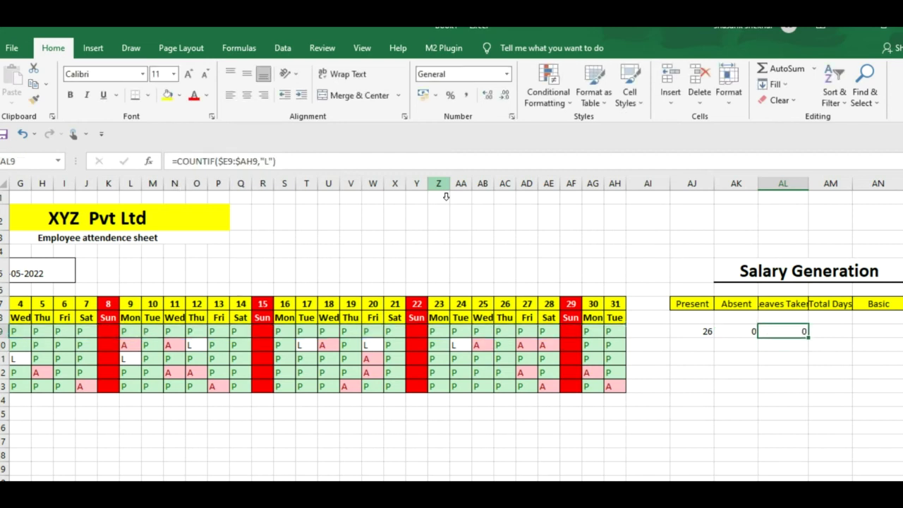
key("Left")
key("Left")
key("Right")
key("Right")
key("Left")
key("Left")
key("shift+Right")
key("shift+Right")
key("ctrl+c")
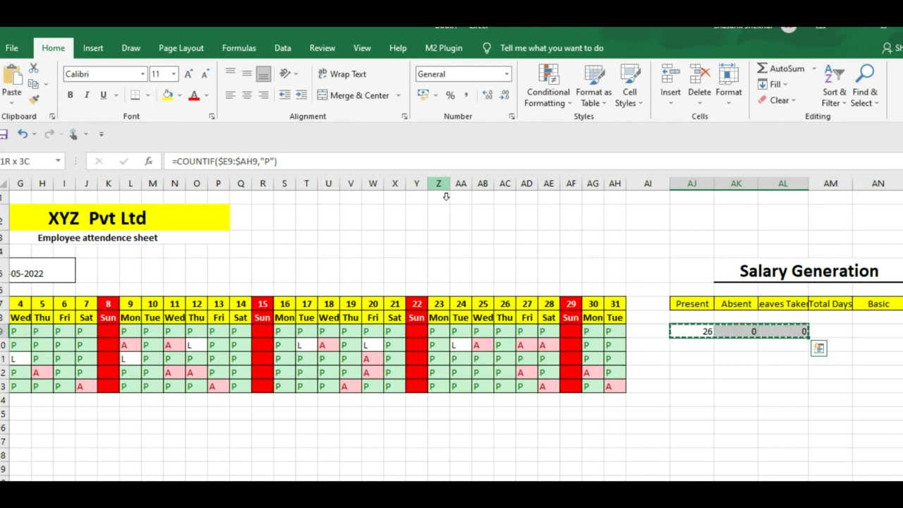
key("Down")
key("ctrl+v")
key("Down")
key("ctrl+v")
key("Down")
key("ctrl+v")
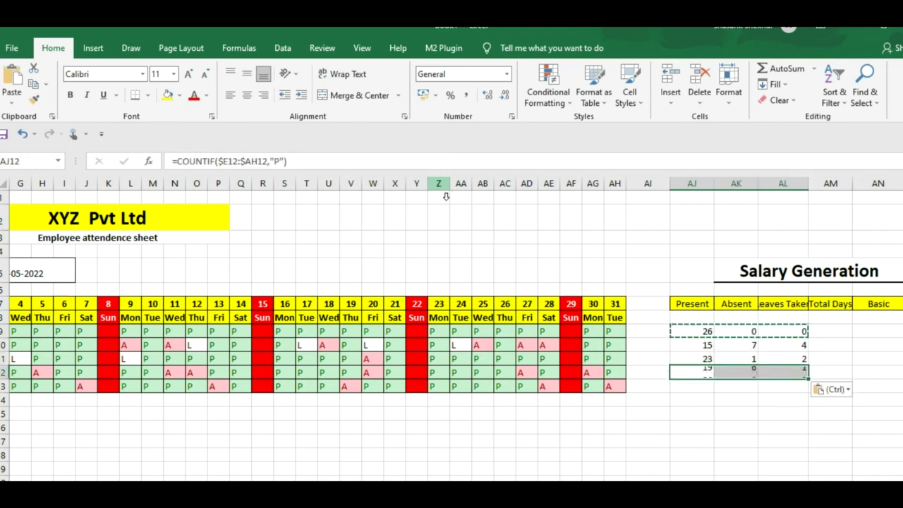
key("Down")
key("ctrl+v")
key("Down")
key("Up")
key("Up")
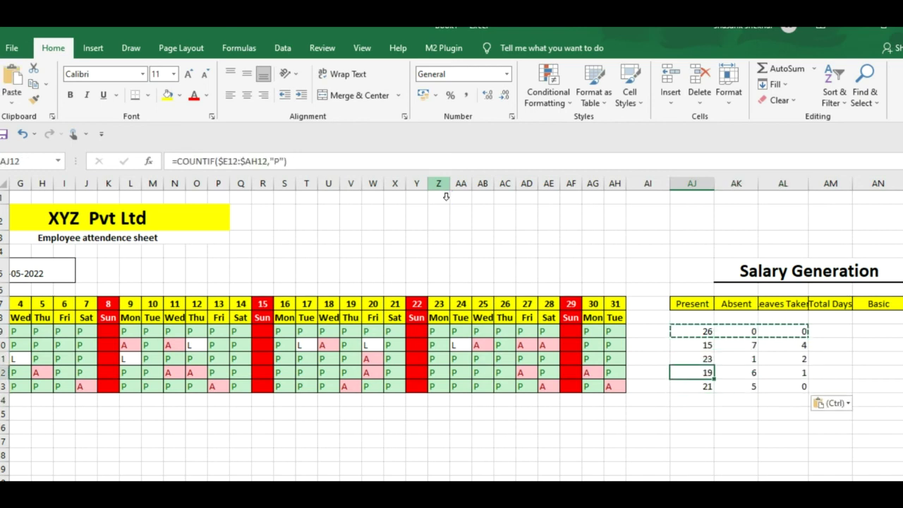
Step: Centre the Present, Absent and Leaves Taken counts across AJ8:AN13
left_click(647, 335)
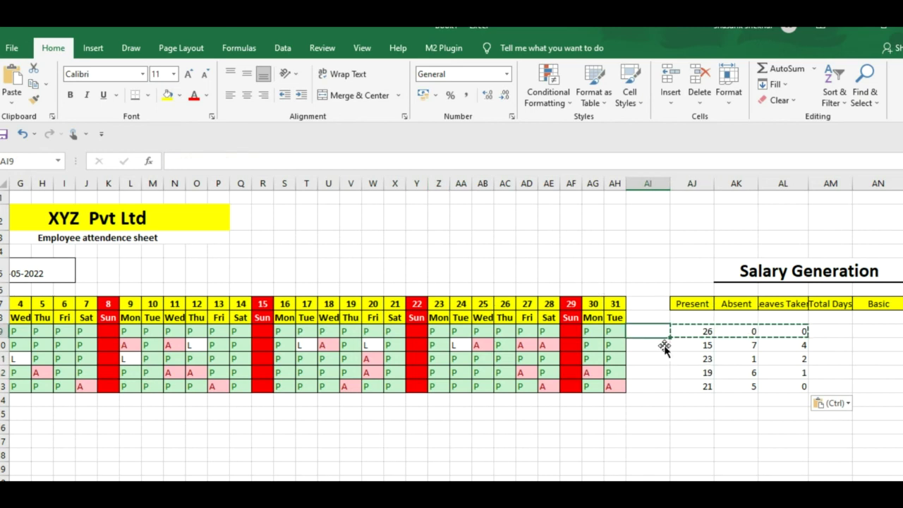
key("Escape")
left_click_drag(697, 319, 899, 393)
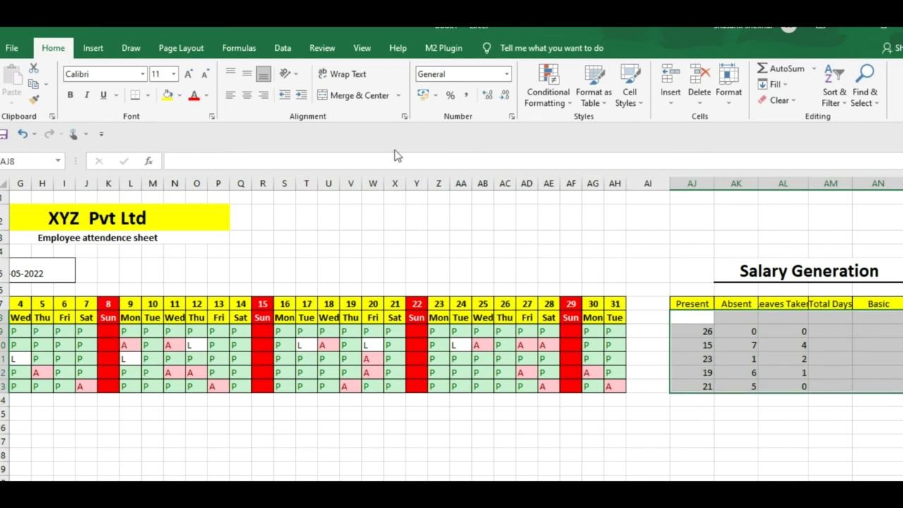
left_click(247, 95)
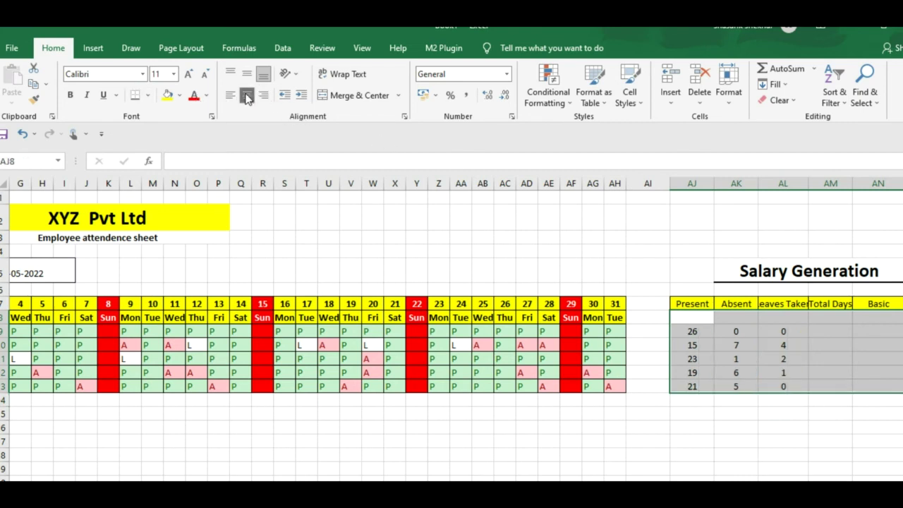
left_click(715, 201)
Step: Narrow the Present column AJ to width 7.71
left_click_drag(714, 185, 710, 189)
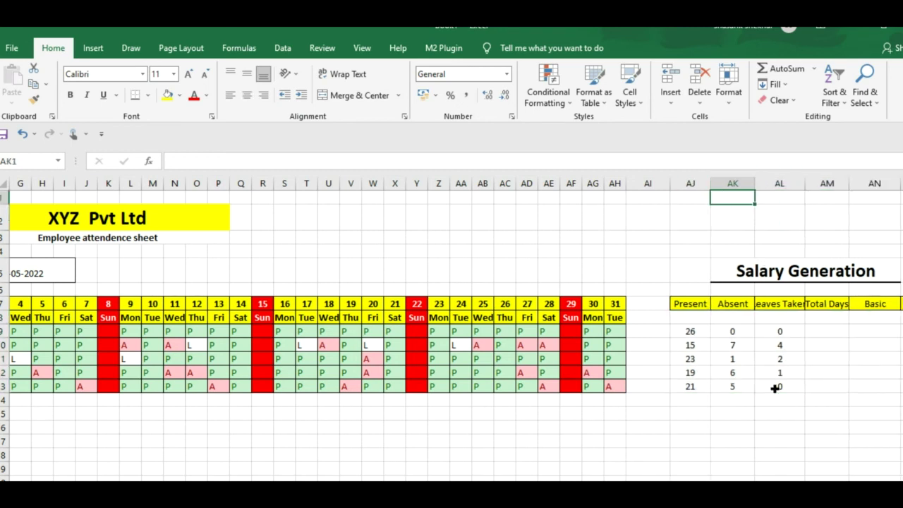
left_click(702, 335)
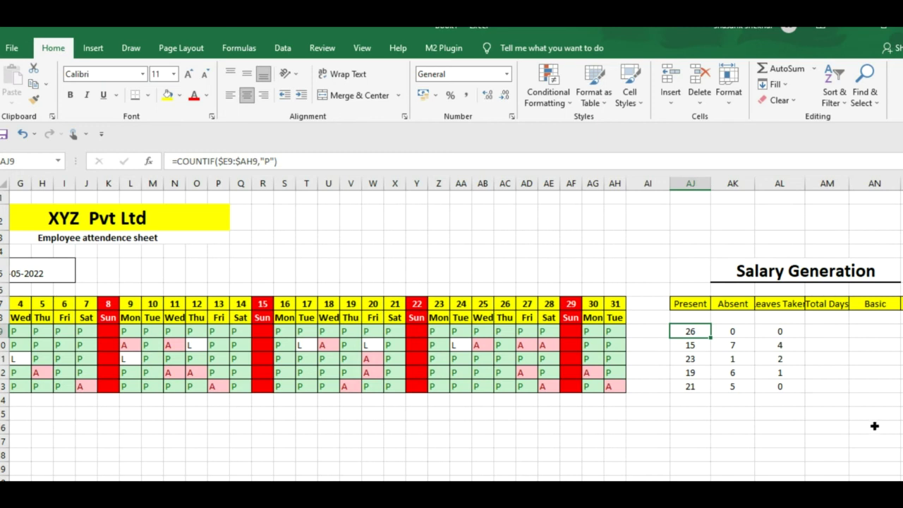
key("Right")
key("Right")
key("Right")
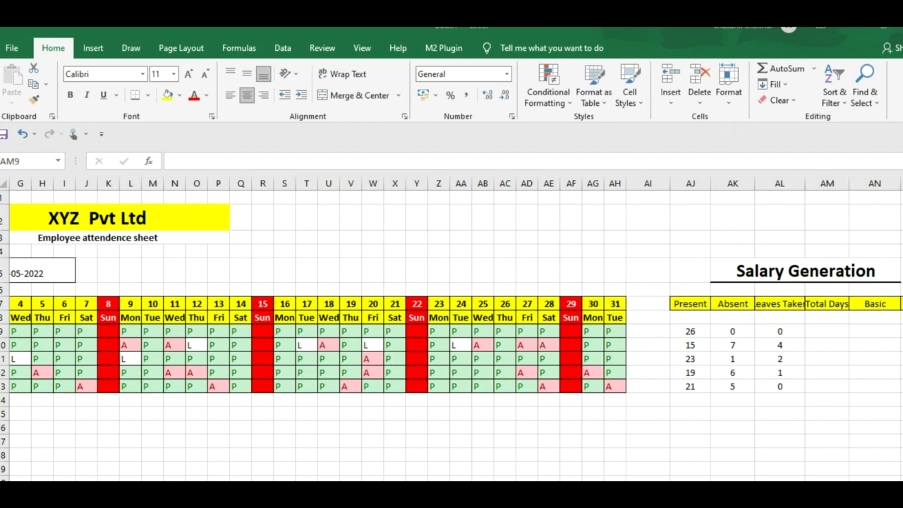
Step: Enter =DAY($E$5) in AM9 so Total Days reads 31
left_click(836, 335)
type("=DAY")
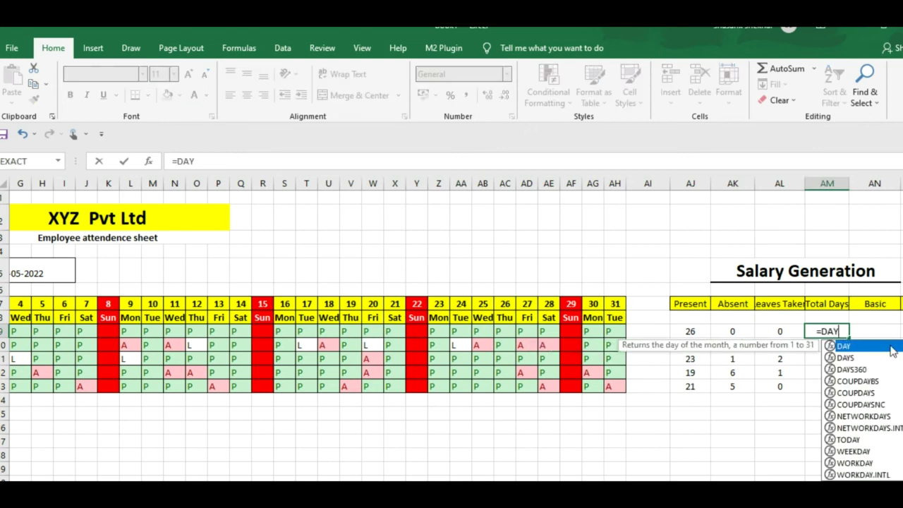
double_click(892, 349)
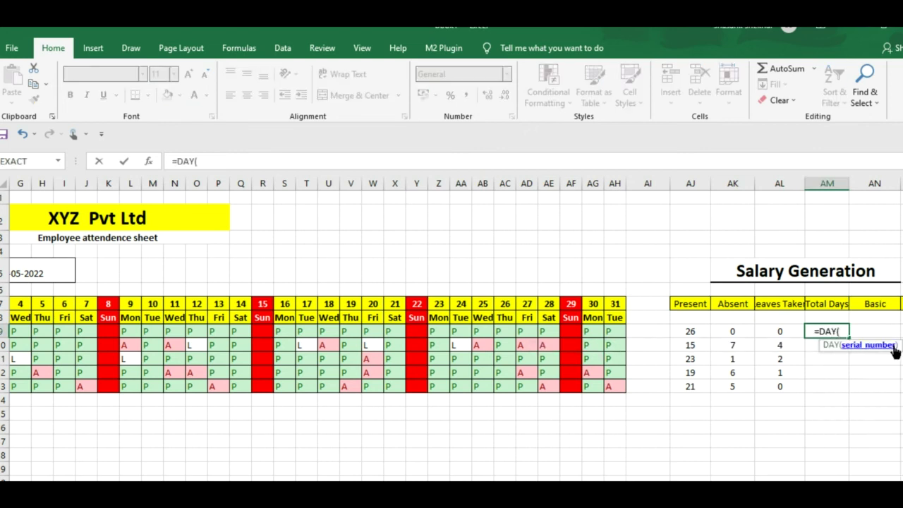
left_click(57, 277)
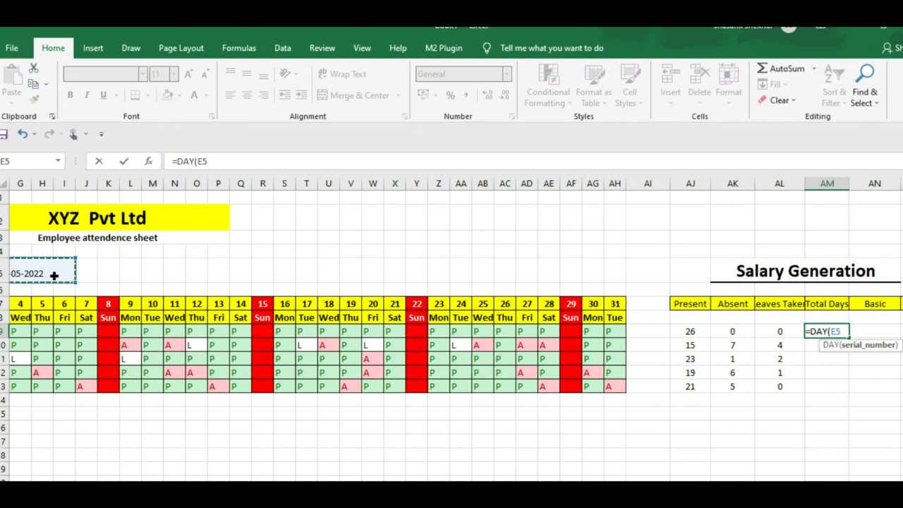
scroll(187, 284, "left", 1)
scroll(188, 284, "left", 1)
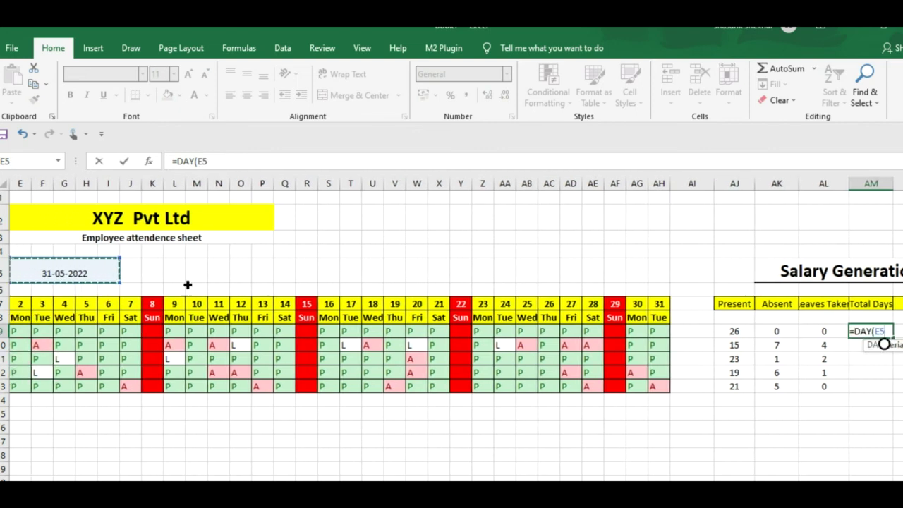
left_click(233, 162)
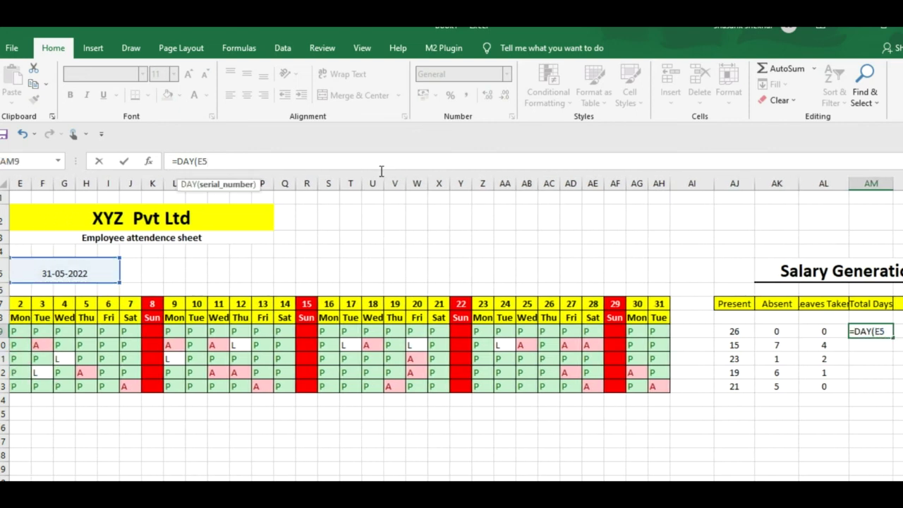
type(")")
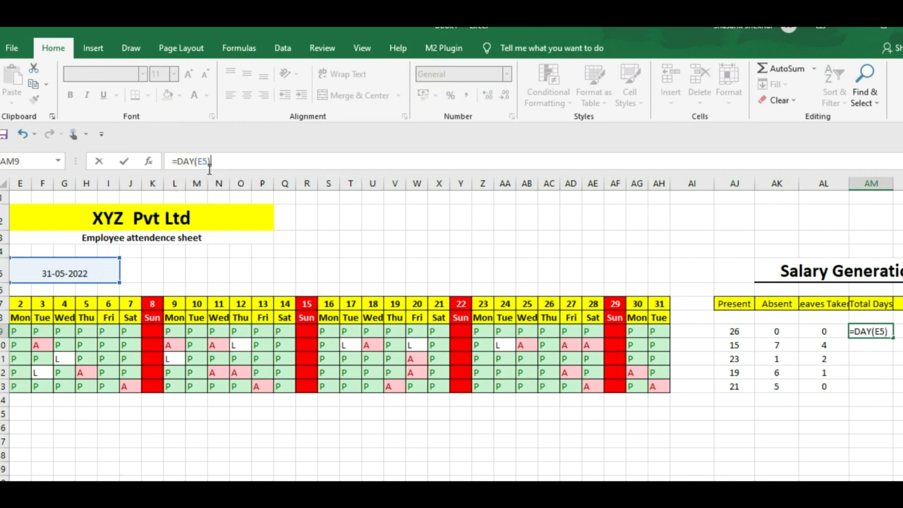
key("F4")
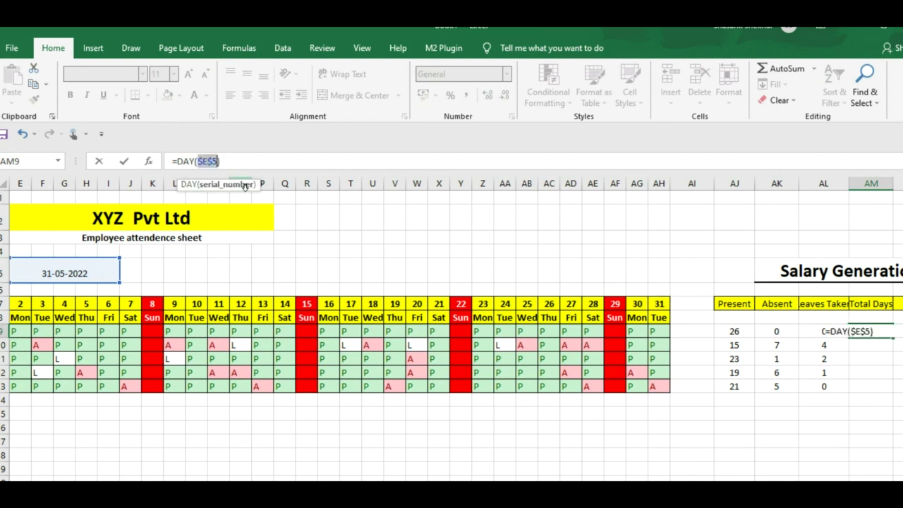
key("Return")
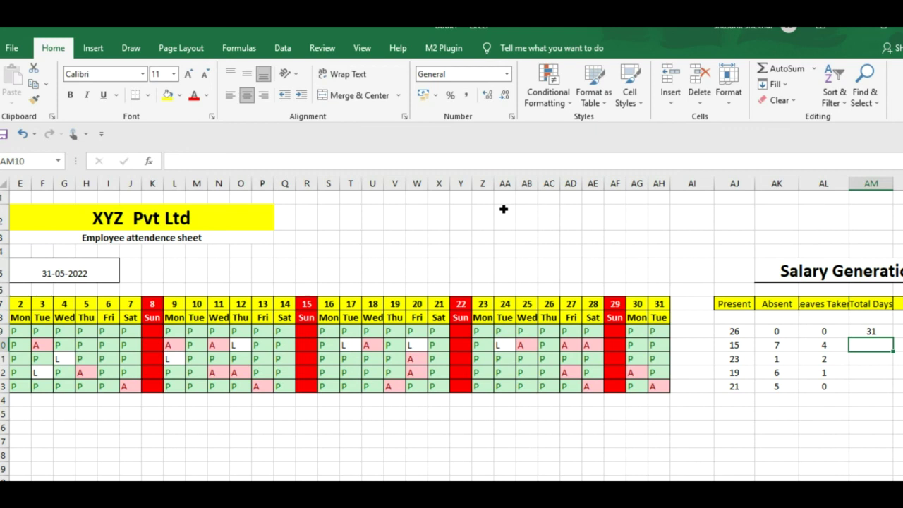
Step: Copy the Total Days formula into AM10:AM13 for the other employees
key("Up")
scroll(504, 209, "right", 2)
key("ctrl+c")
key("shift+Down")
key("shift+Down")
key("shift+Down")
key("ctrl+v")
key("Right")
key("Right")
key("Left")
key("Left")
key("Right")
key("Up")
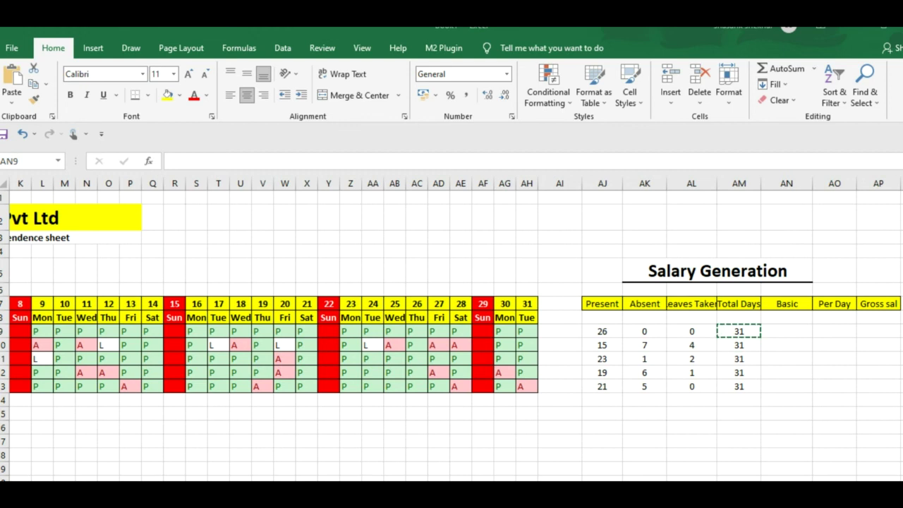
key("Escape")
Step: Paste the Basic salaries into AN9:AN13 and enter =AN9/AM9 in AO9
left_click(799, 333)
key("ctrl+v")
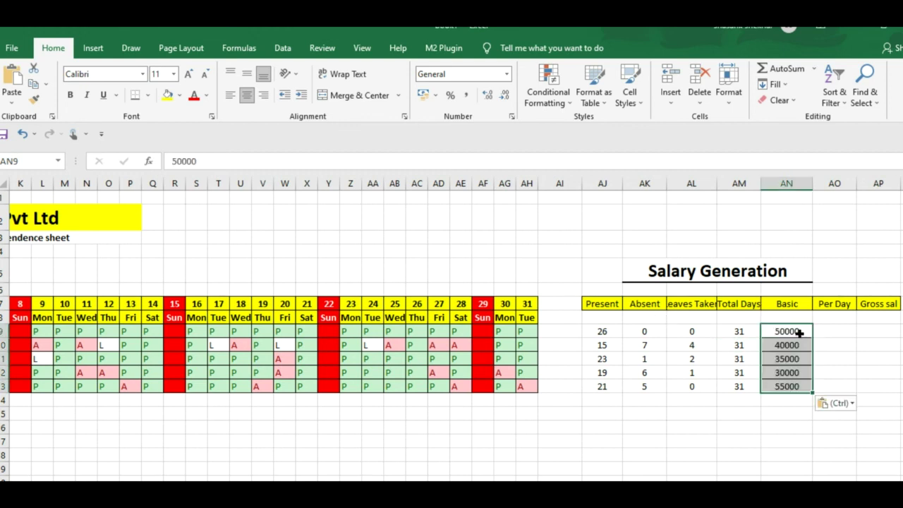
left_click(838, 336)
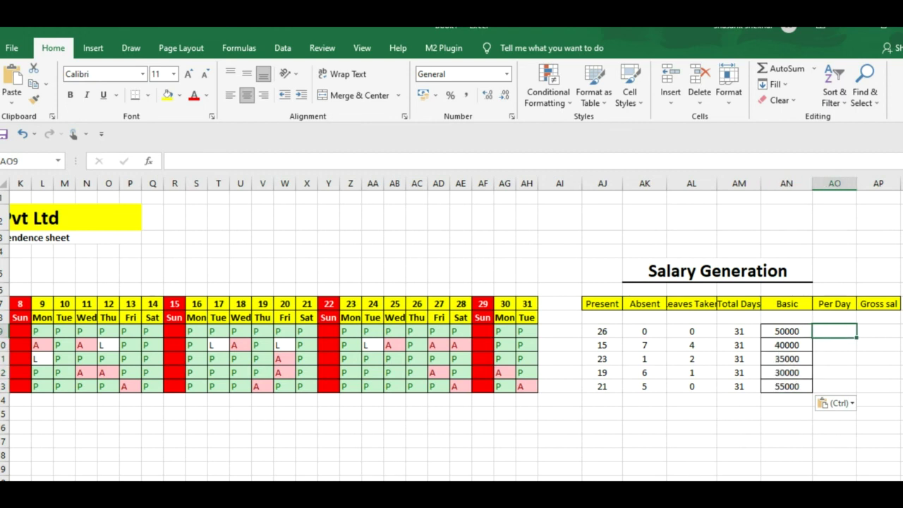
type("=")
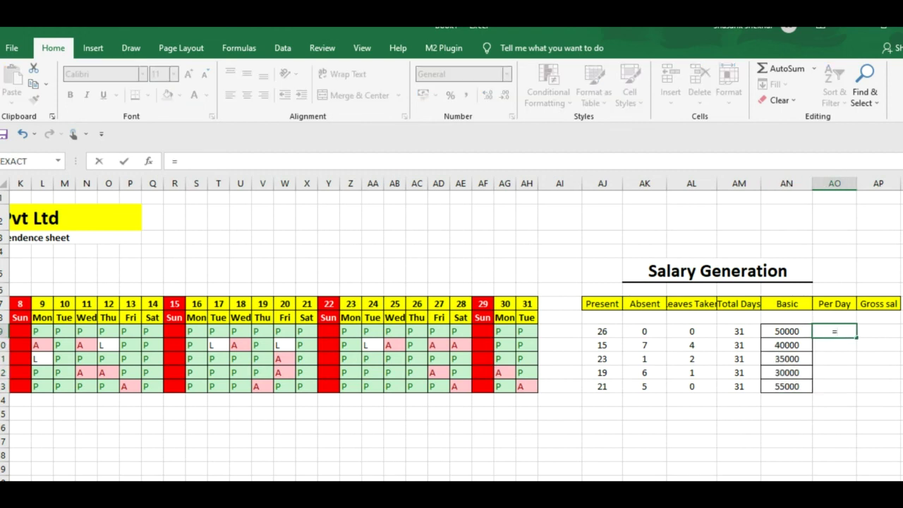
left_click(786, 331)
type("/")
left_click(738, 330)
key("Return")
Step: Copy the Per Day formula down to AO13, giving 1612.903 to 1774.194
key("Up")
key("ctrl+c")
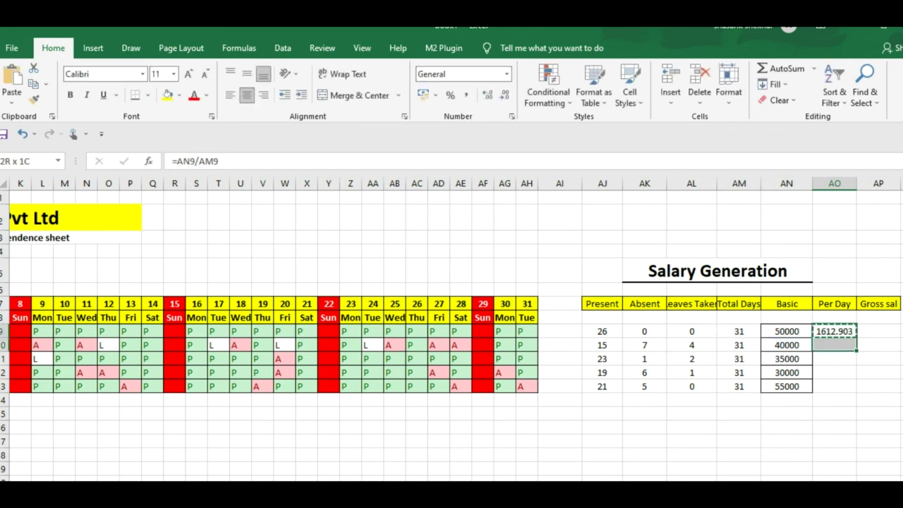
left_click_drag(834, 331, 834, 386)
key("ctrl+v")
key("Down")
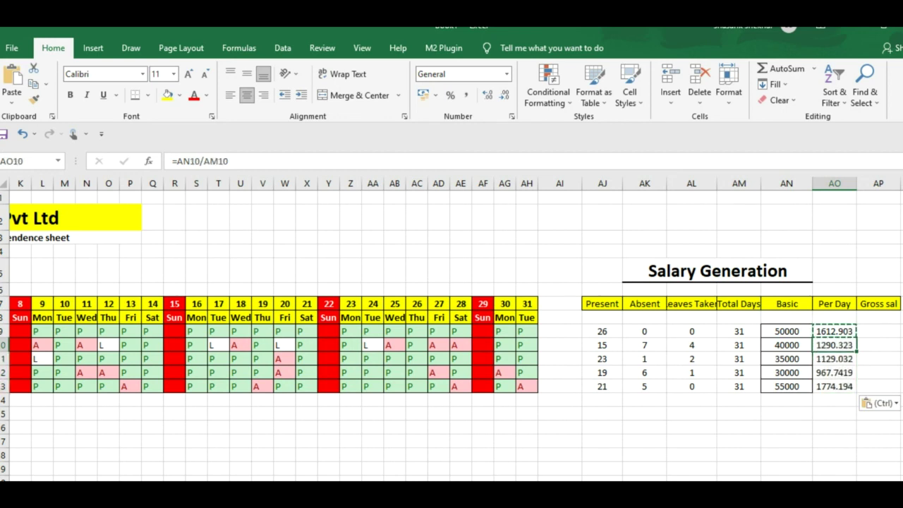
key("Down")
key("Right")
key("Right")
key("Up")
key("Up")
key("Left")
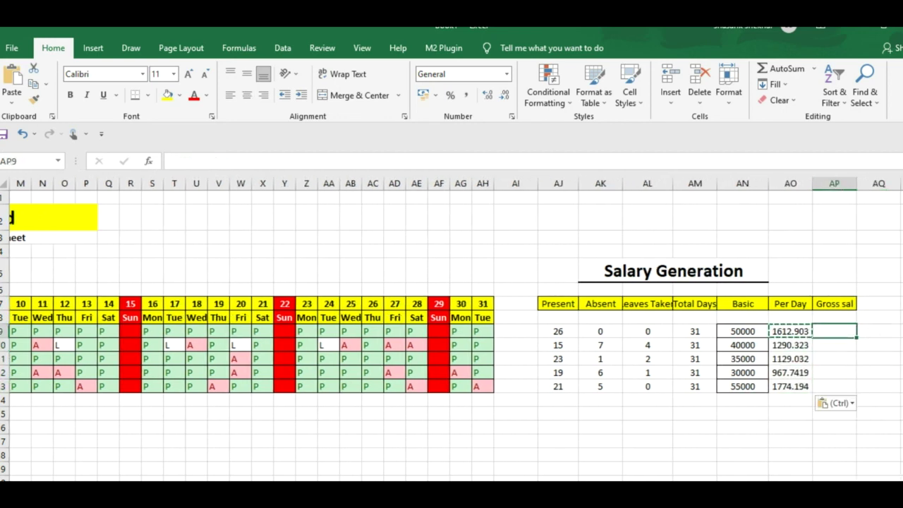
Step: Enter =AO9*(AJ9+4) in AP9, giving a gross salary of 48387.1
type("=")
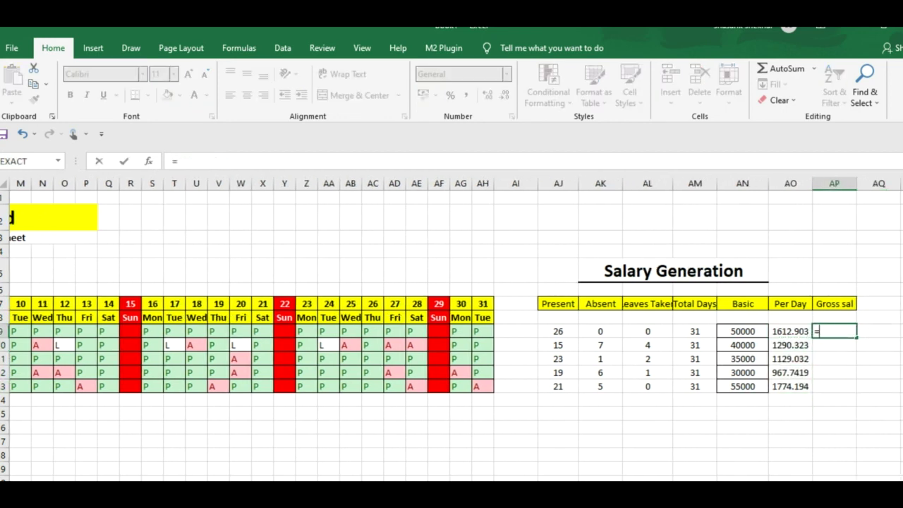
left_click(790, 331)
type("*")
key("Left")
key("Left")
key("Left")
key("Left")
key("Left")
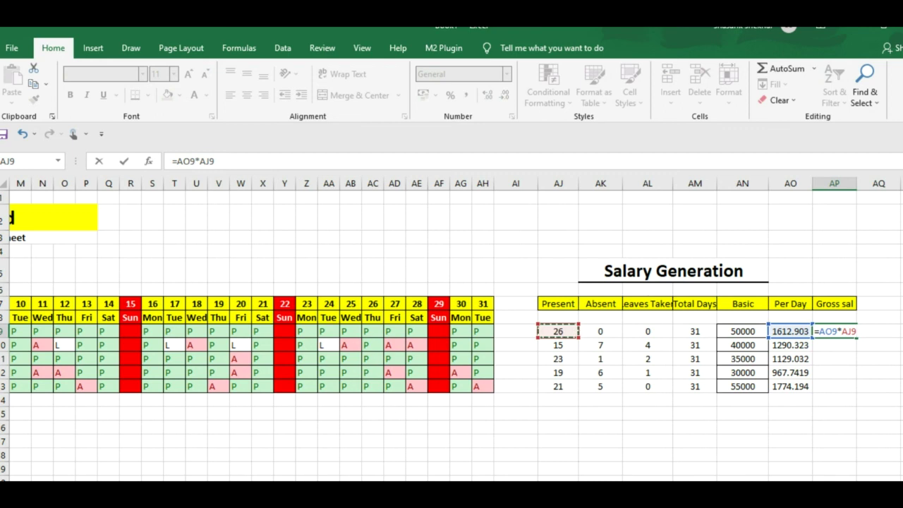
type("+")
type("4")
type(")")
type("(")
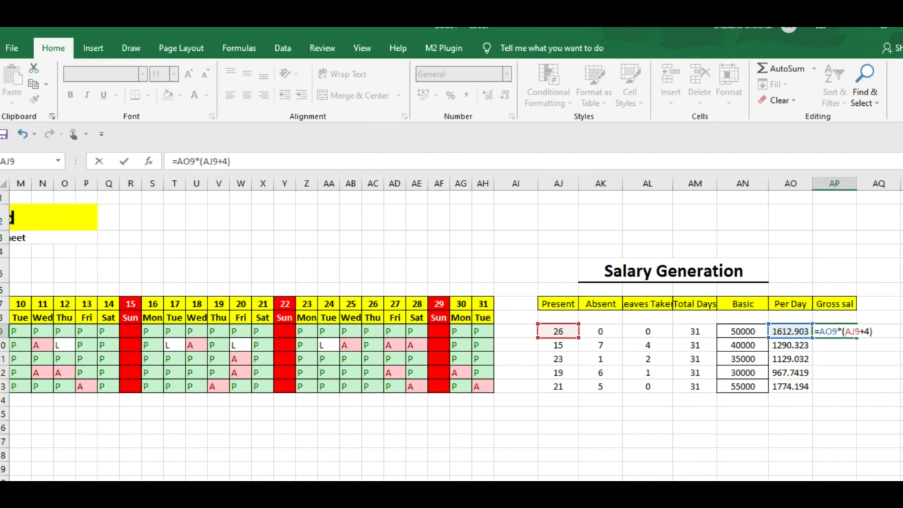
key("Return")
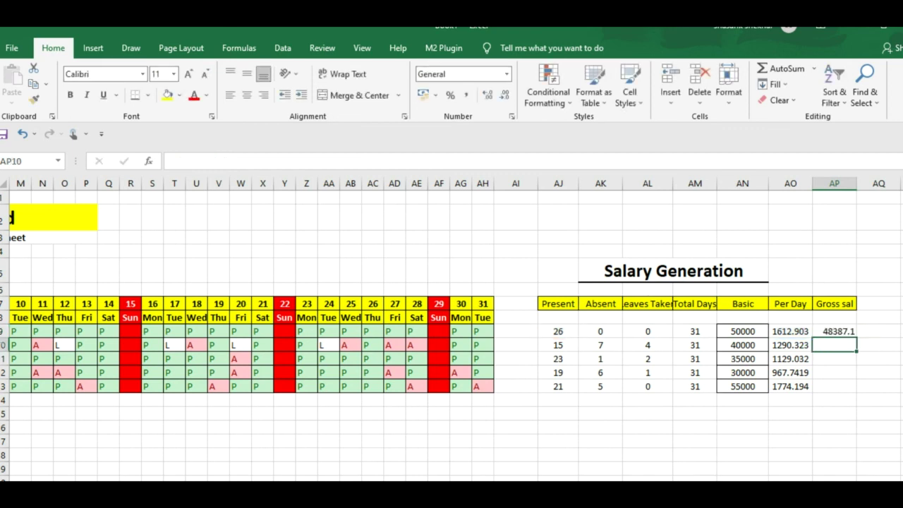
Step: Review the Gross sal, Per Day and Basic formulas without changing them
left_click(834, 331)
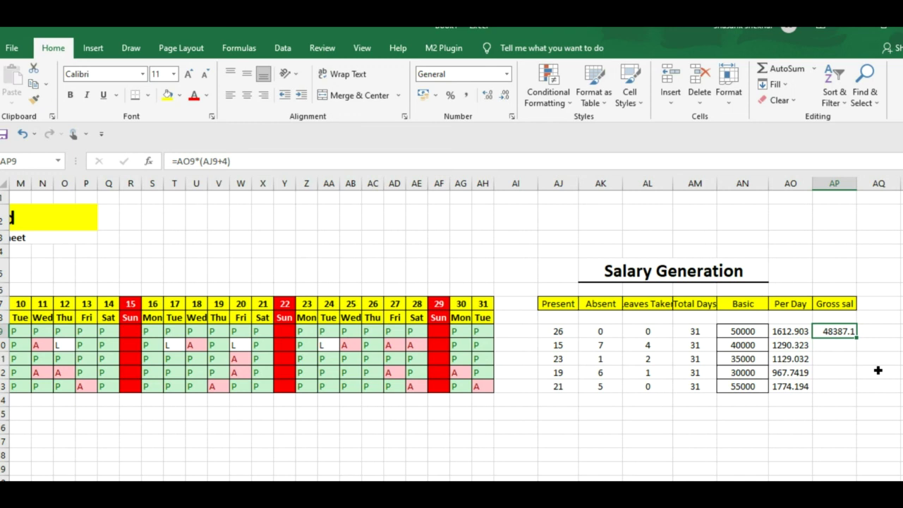
key("Left")
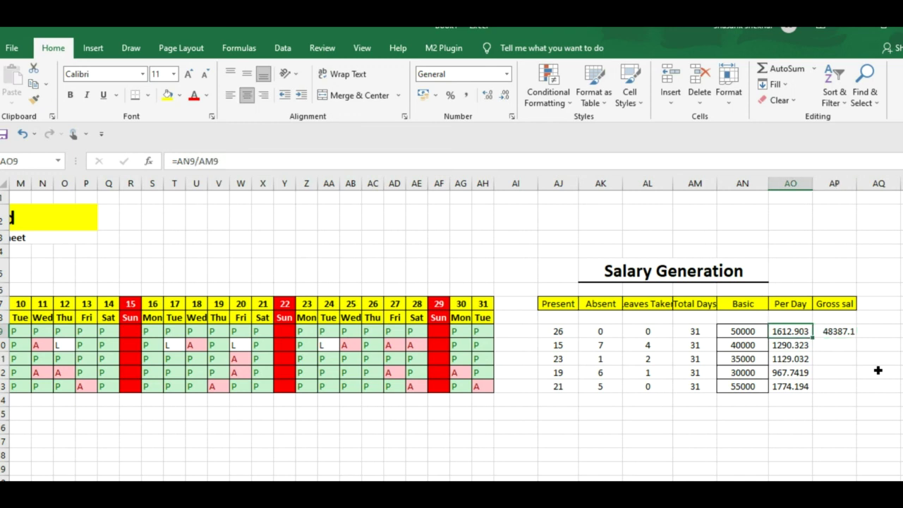
key("Right")
key("Left")
key("Left")
key("Right")
key("Right")
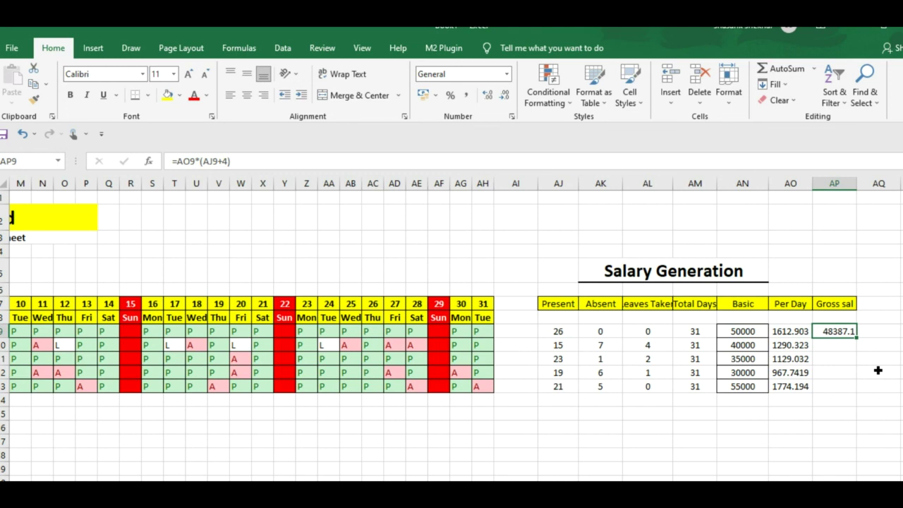
left_click(427, 162)
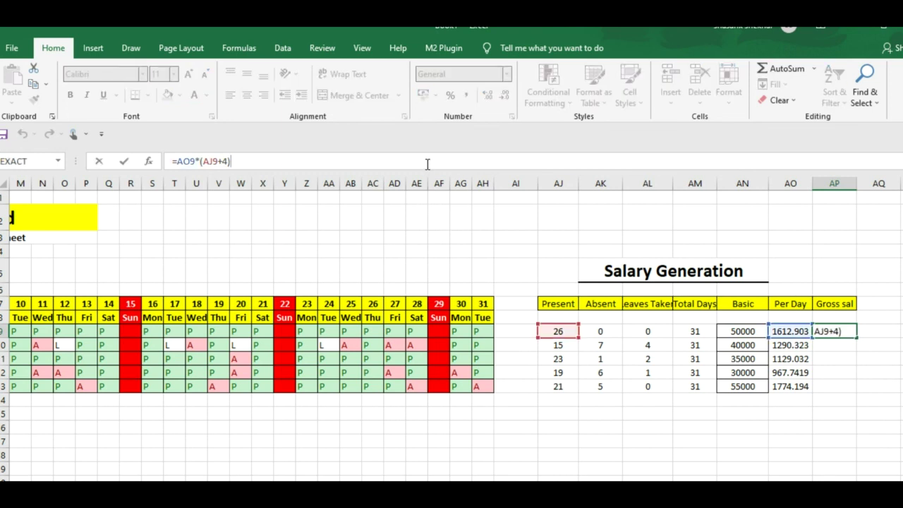
left_click(836, 398)
left_click(805, 336)
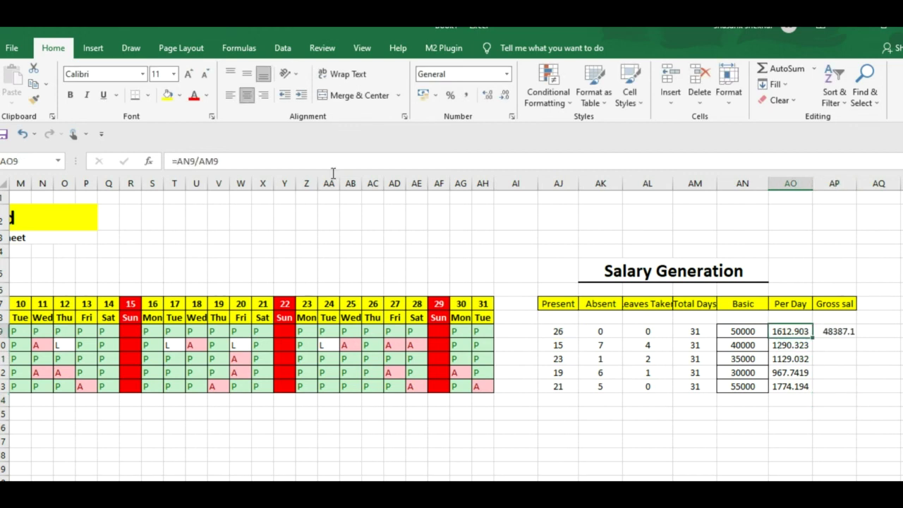
left_click(266, 163)
left_click(846, 385)
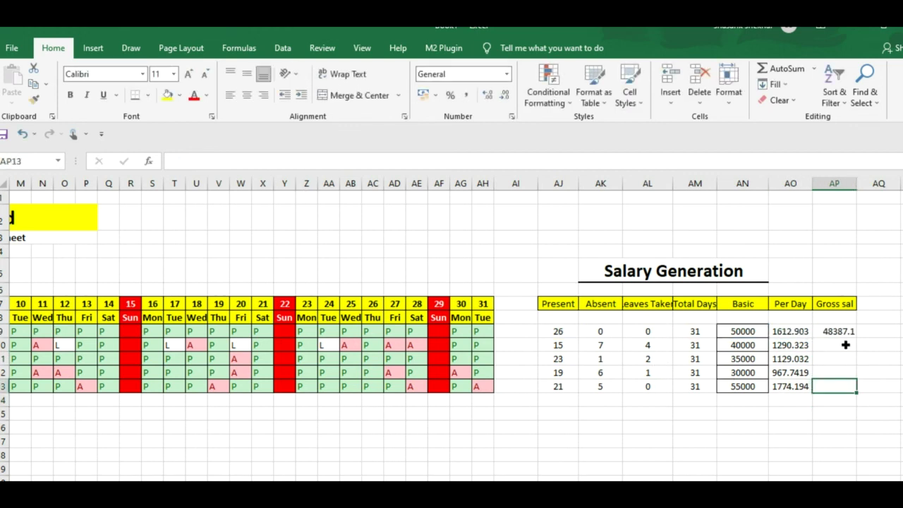
left_click(843, 336)
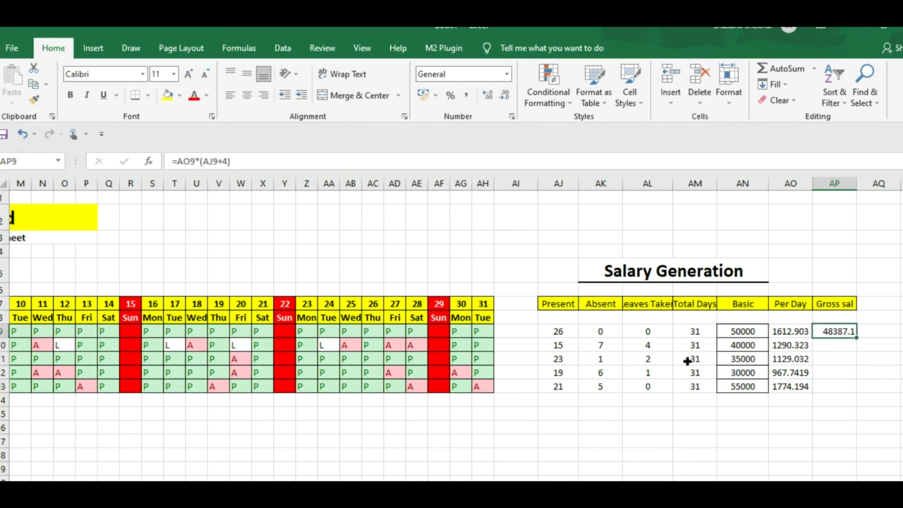
Step: Review the first employee's Absent count and attendance row
left_click(603, 333)
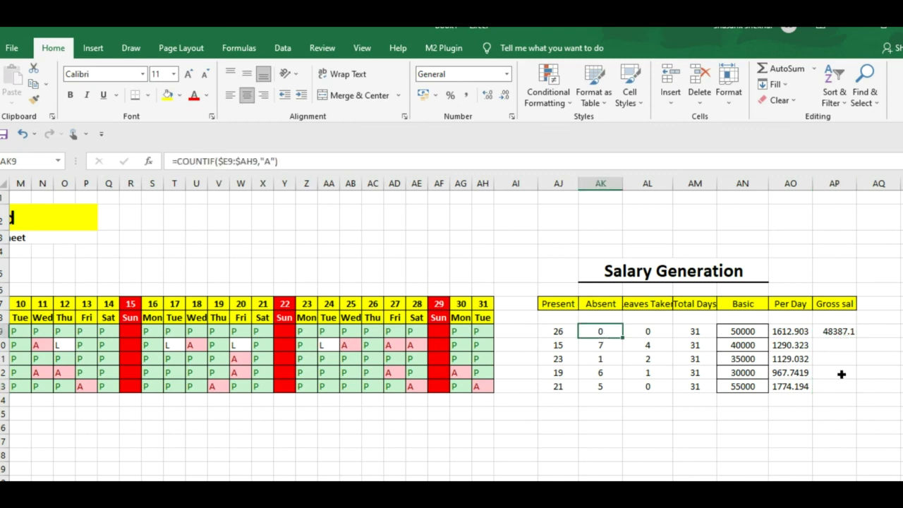
key("Left")
key("Left")
key("Left")
key("Left")
key("Left")
key("Left")
key("Left")
key("Left")
key("Left")
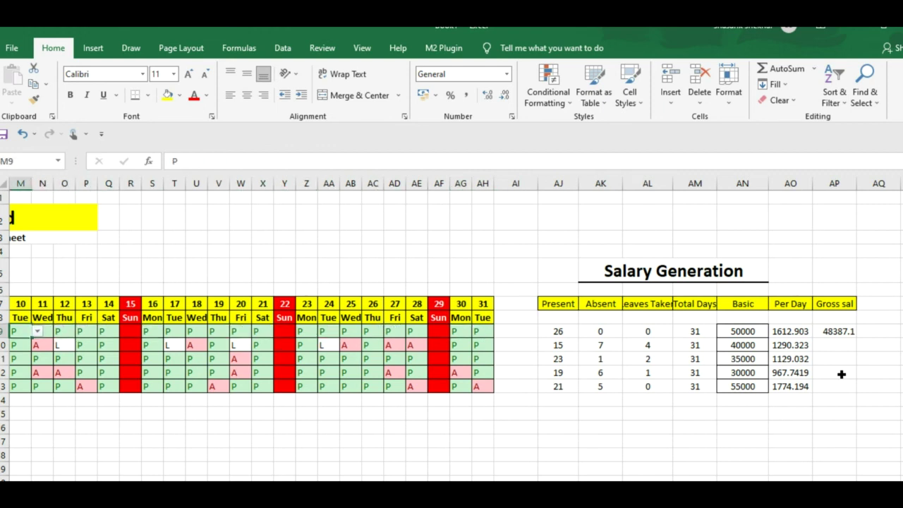
key("Left")
key("Left")
key("Left")
key("Left")
key("Left")
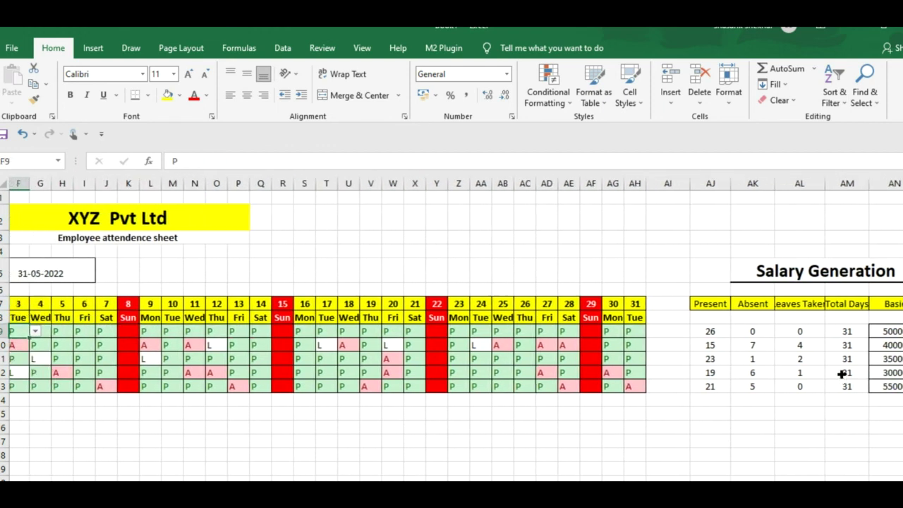
key("Left")
key("Left")
key("Left")
key("Right")
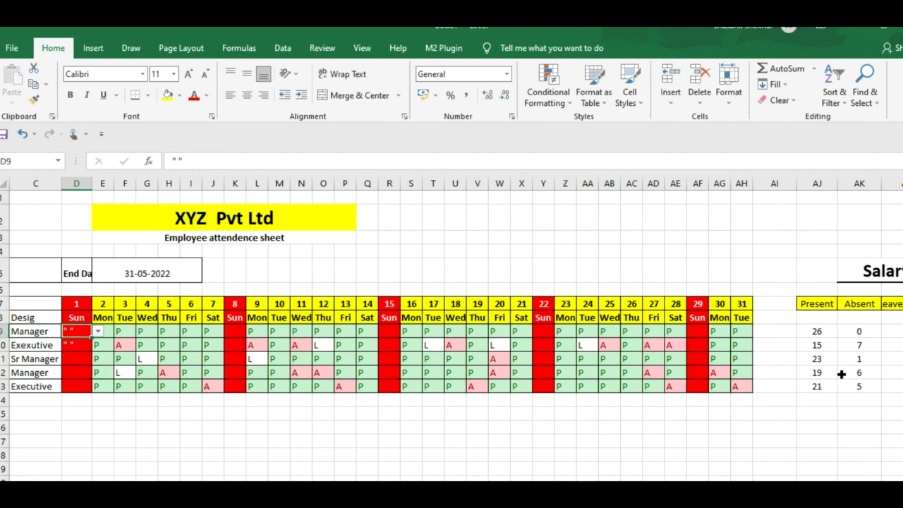
key("Right")
key("Right")
key("Right")
key("Right")
key("Right")
key("Right")
key("Right")
key("Right")
key("Right")
key("Right")
key("Right")
key("Right")
key("Right")
key("Right")
key("Right")
key("Right")
key("Right")
key("Right")
key("Right")
key("Right")
key("Right")
key("Right")
key("Right")
key("Right")
key("Right")
key("Right")
key("Right")
key("Right")
key("Right")
key("Right")
key("Right")
key("Right")
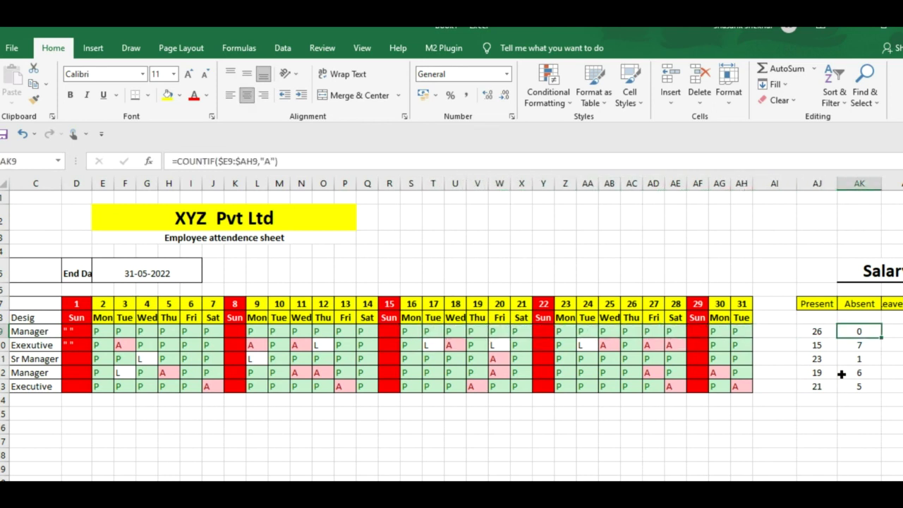
key("Right")
key("Right")
key("Right")
key("Right")
key("Right")
key("Right")
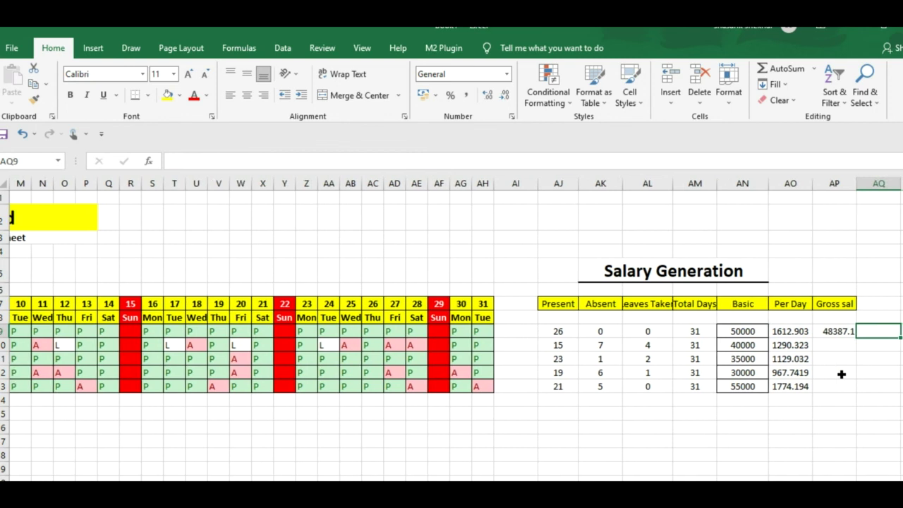
key("Left")
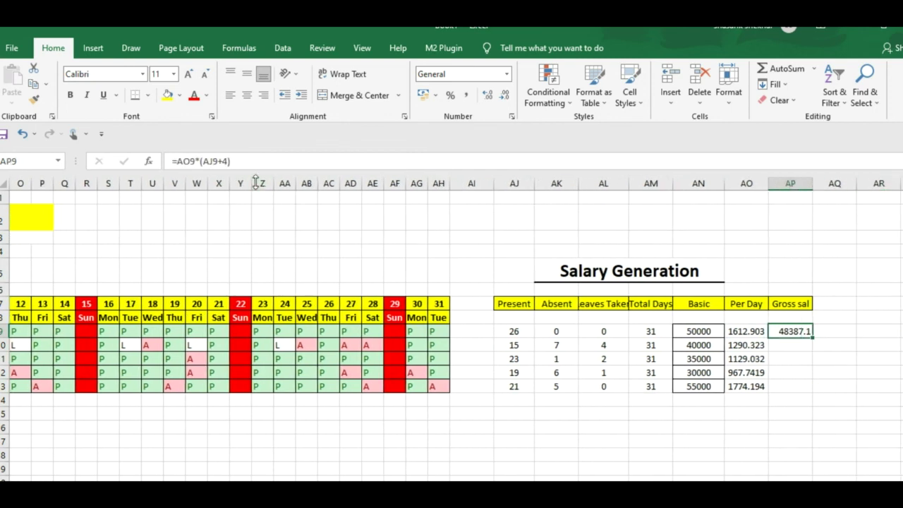
Step: Change gross salary to =AO9*(AJ9+5) and fill it into AP10:AP13 (50000 to 23225.81)
left_click(230, 162)
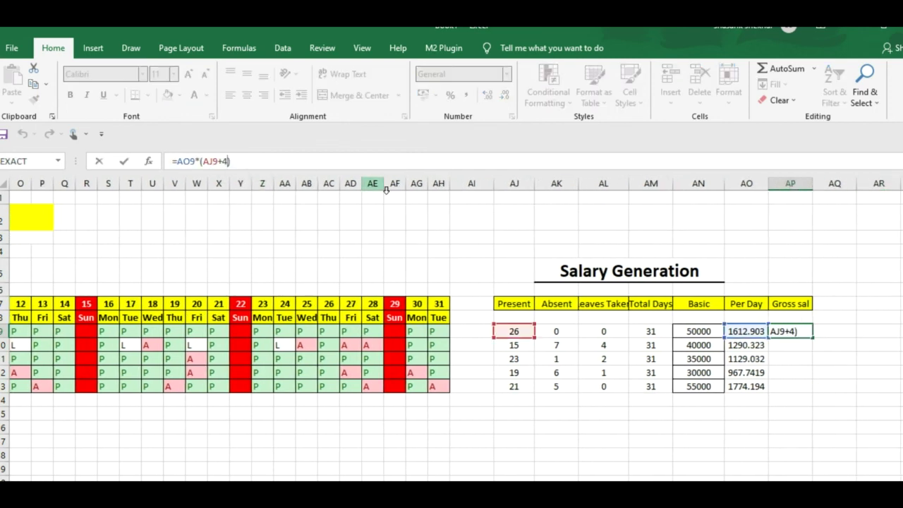
key("BackSpace")
type("5")
key("ctrl+Return")
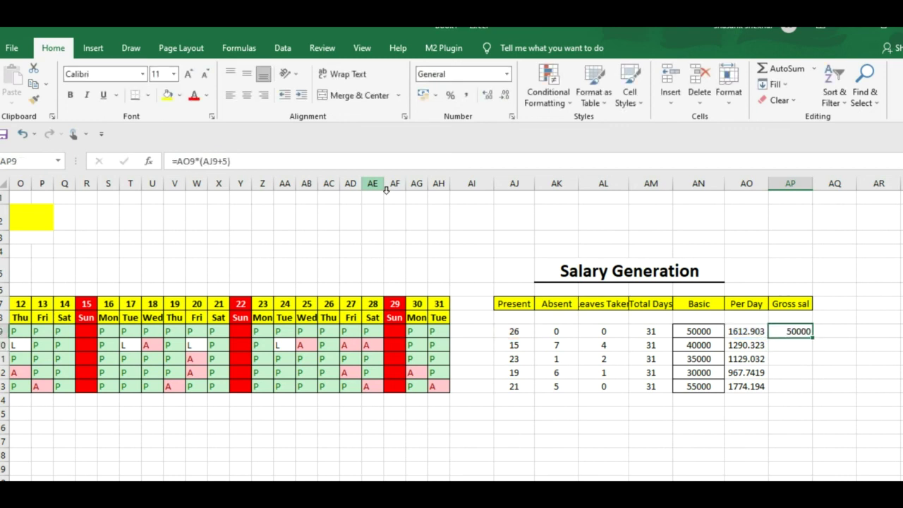
key("ctrl+c")
key("Down")
key("shift+Down")
key("shift+Down")
key("shift+Down")
key("ctrl+v")
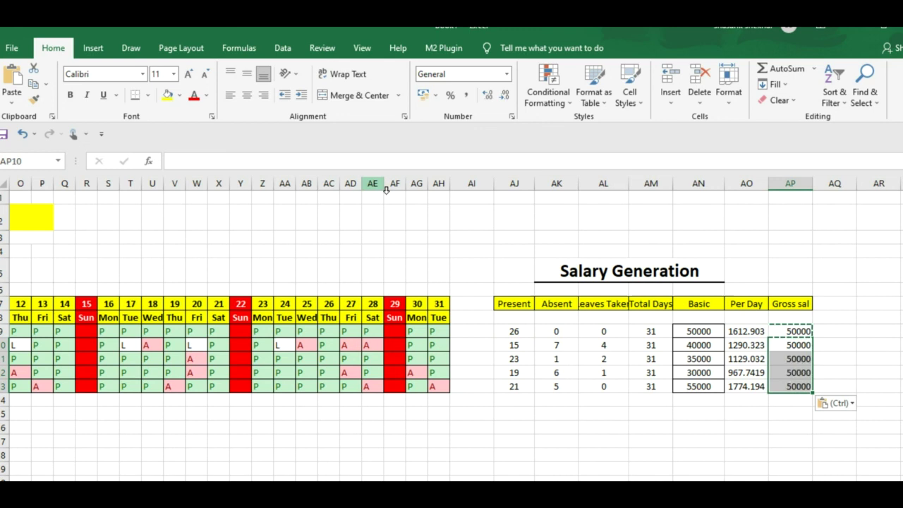
key("Up")
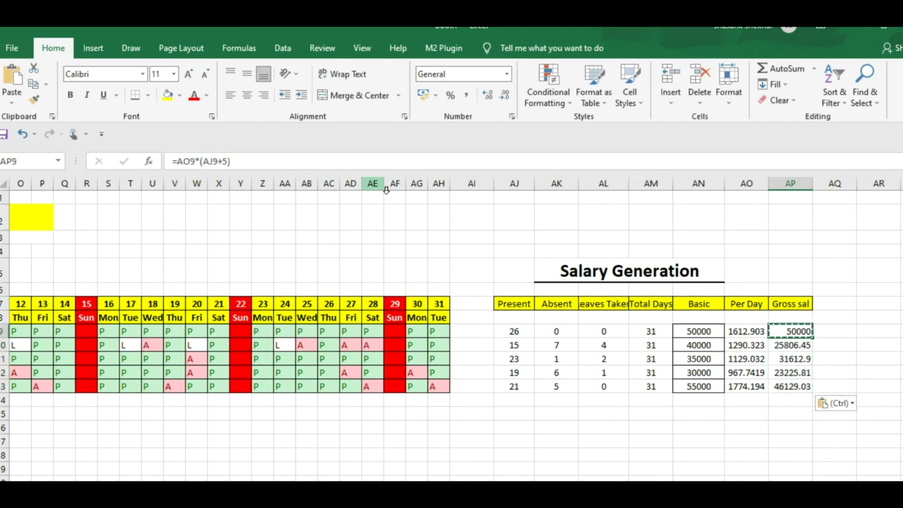
Step: Apply All Borders to the Salary Generation table AJ7:AP13
left_click_drag(513, 304, 793, 387)
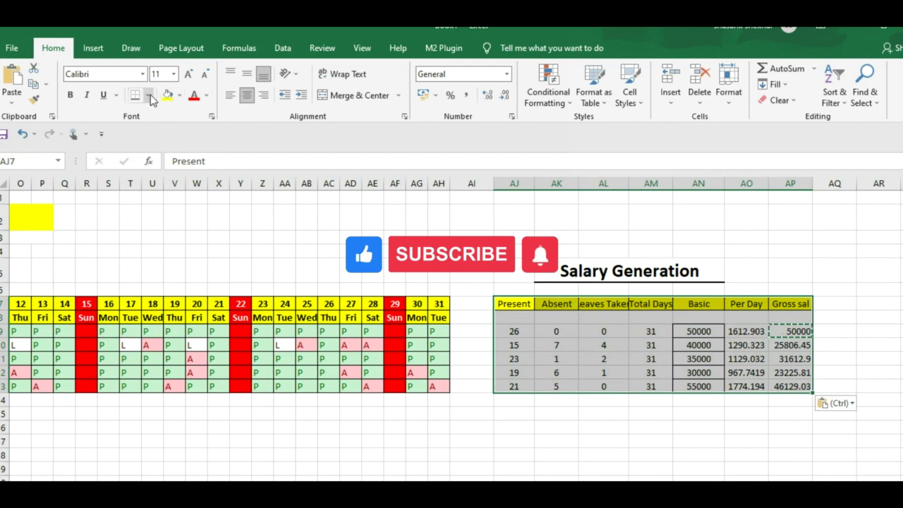
left_click(150, 96)
left_click(187, 210)
left_click(658, 433)
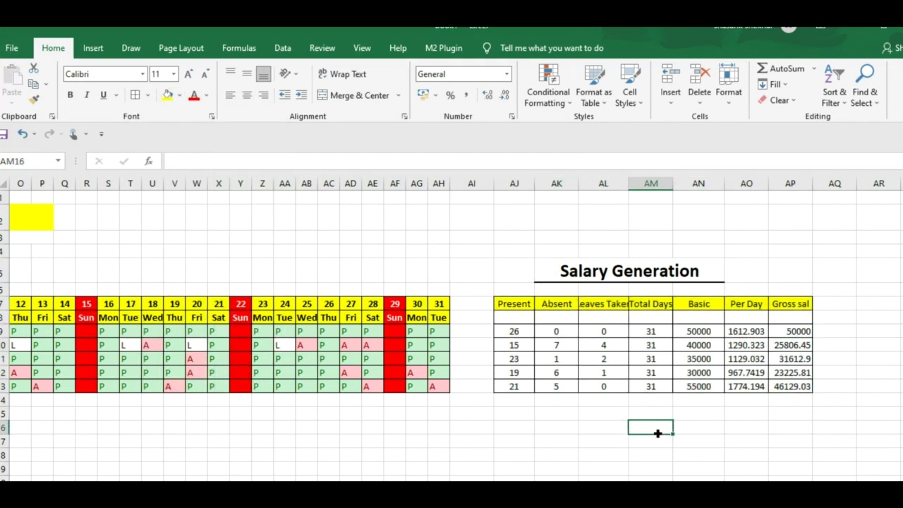
left_click(767, 416)
key("Left")
key("Left")
key("Left")
key("Left")
key("Left")
key("Left")
key("Left")
key("Left")
key("Left")
key("Left")
key("Left")
key("Left")
key("Left")
key("Up")
key("Up")
key("Up")
key("Up")
key("Up")
key("Up")
key("Up")
key("Up")
key("Up")
key("Up")
key("Right")
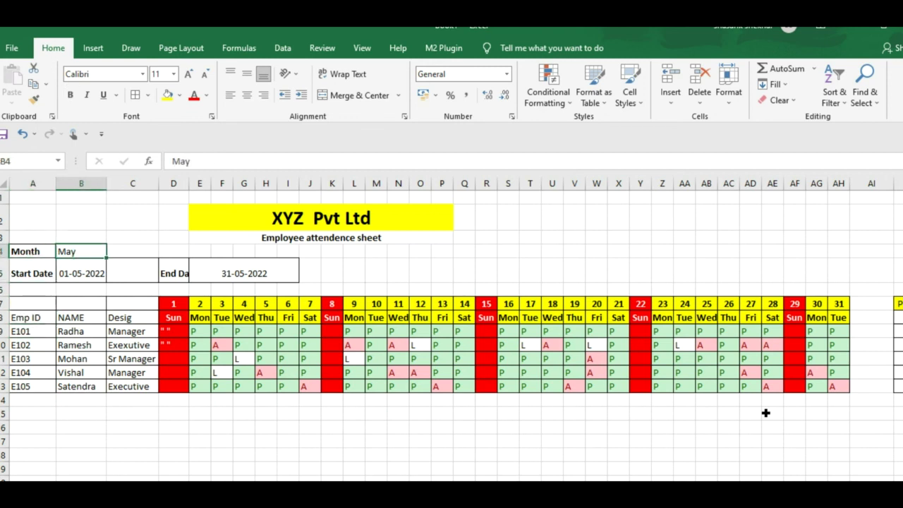